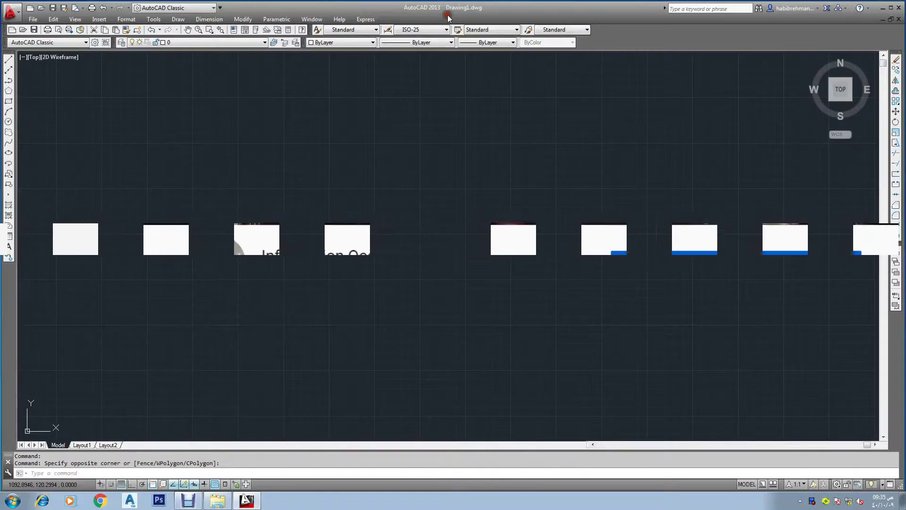
- Set drawing units to Architectural lengths, 0'-0 1/8" precision and Feet insertion scale
text(UN)
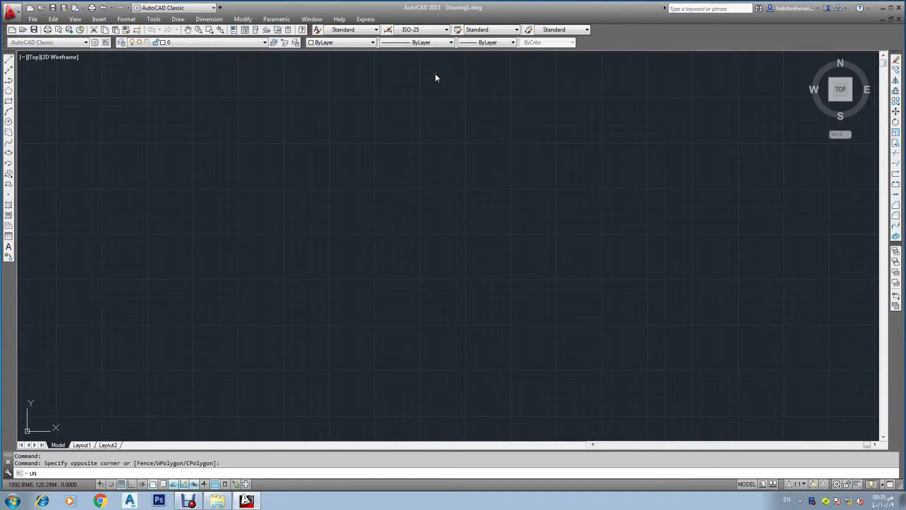
key(Return)
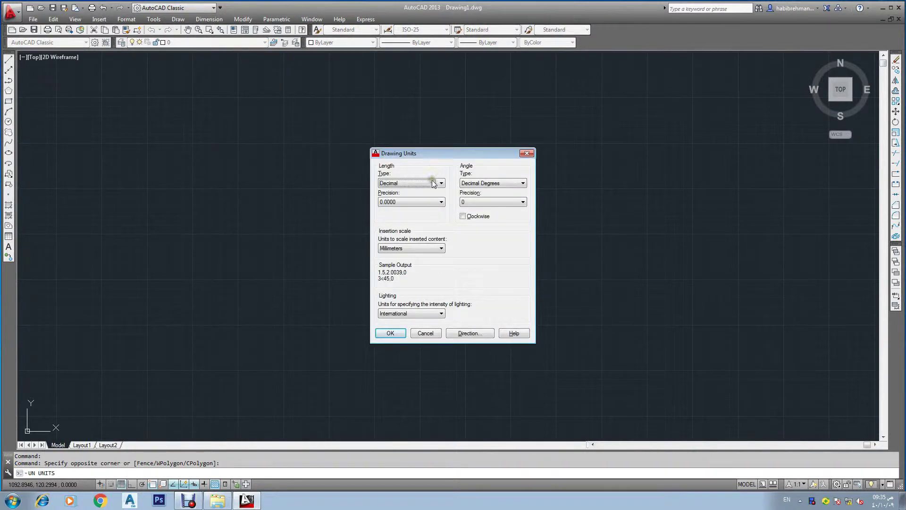
click(435, 183)
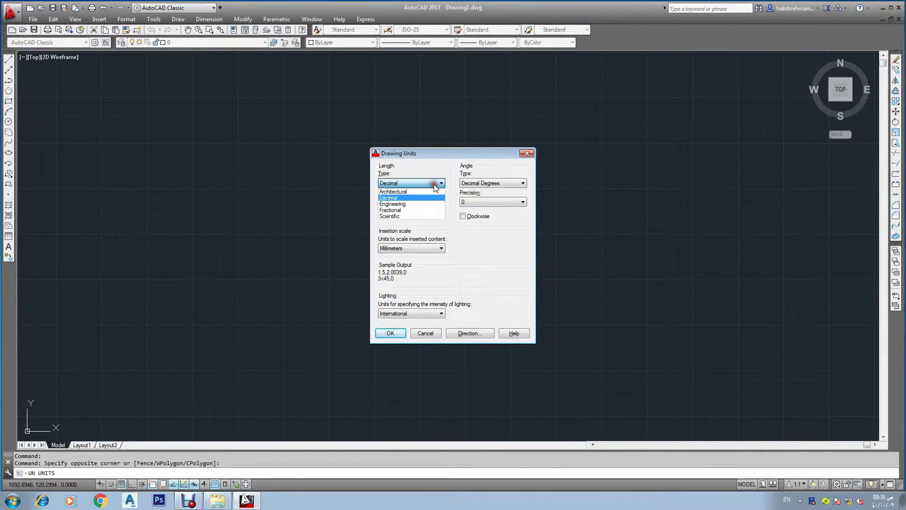
click(409, 192)
click(416, 201)
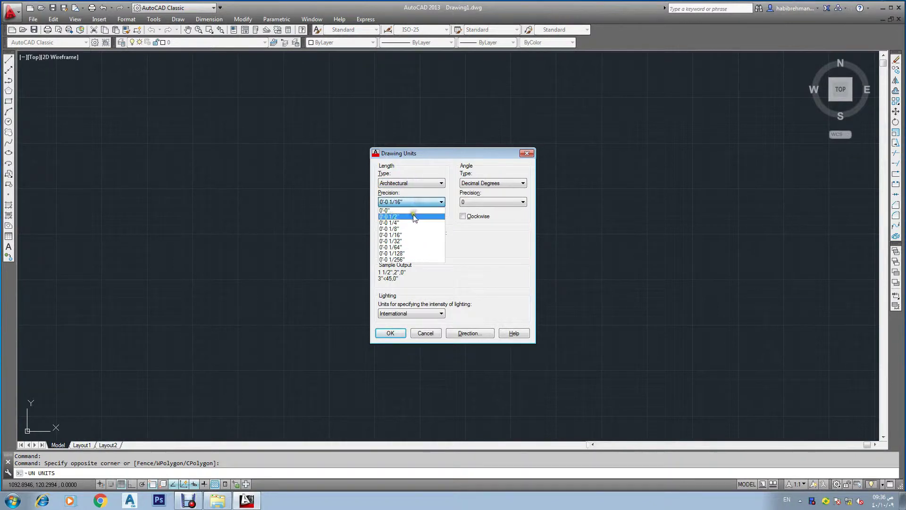
click(409, 229)
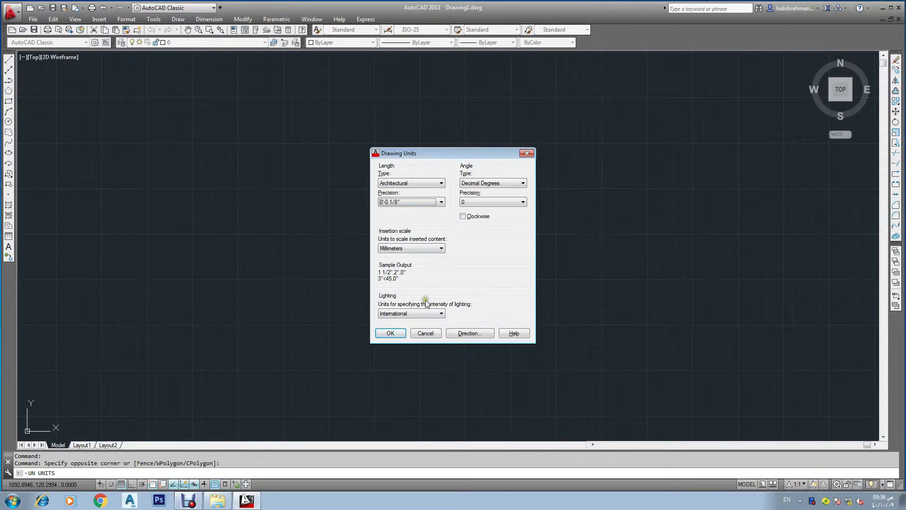
click(420, 248)
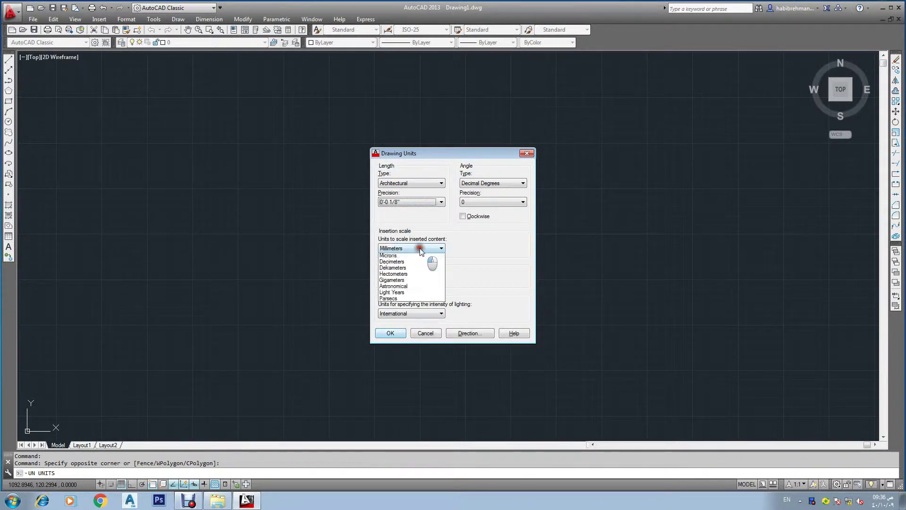
click(412, 267)
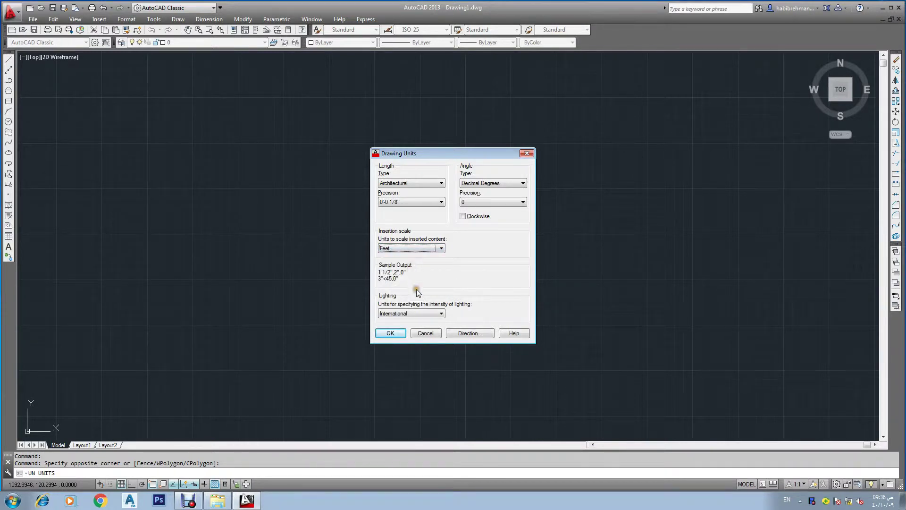
click(391, 334)
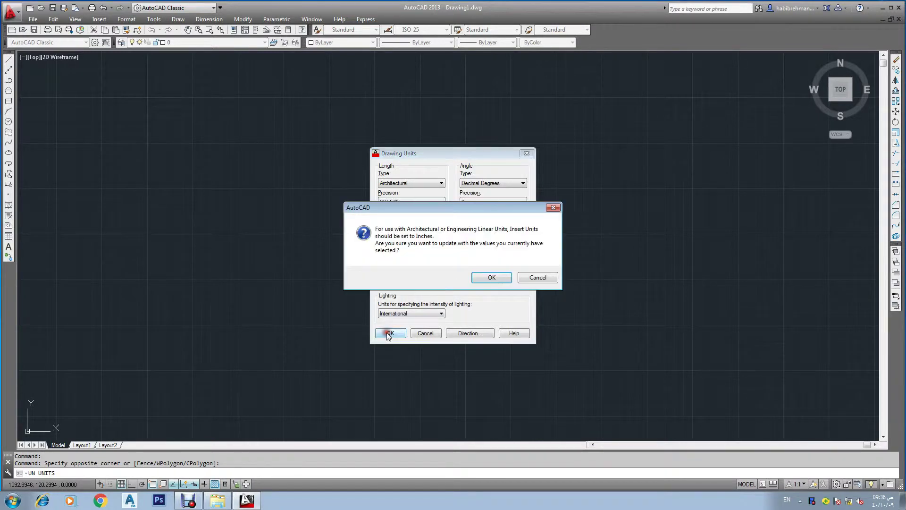
click(508, 278)
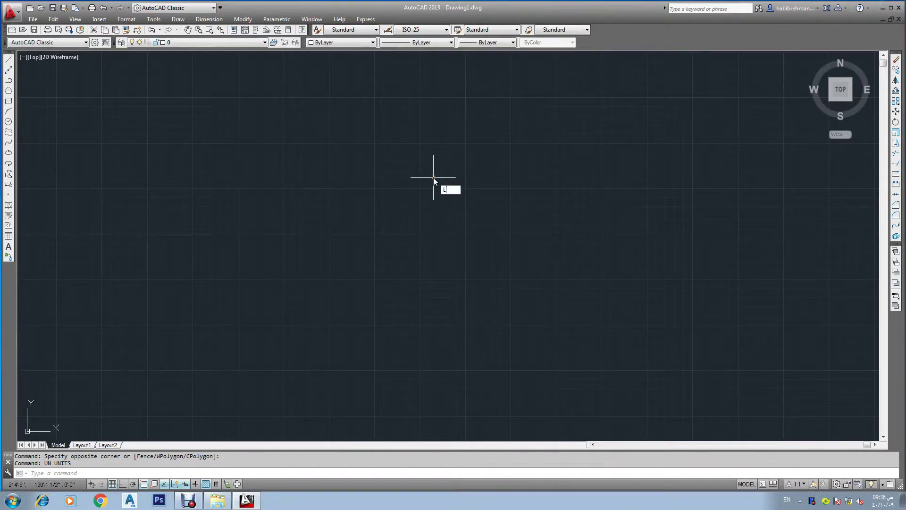
- In the layer manager, create a WALLS layer coloured red
text(a)
key(Return)
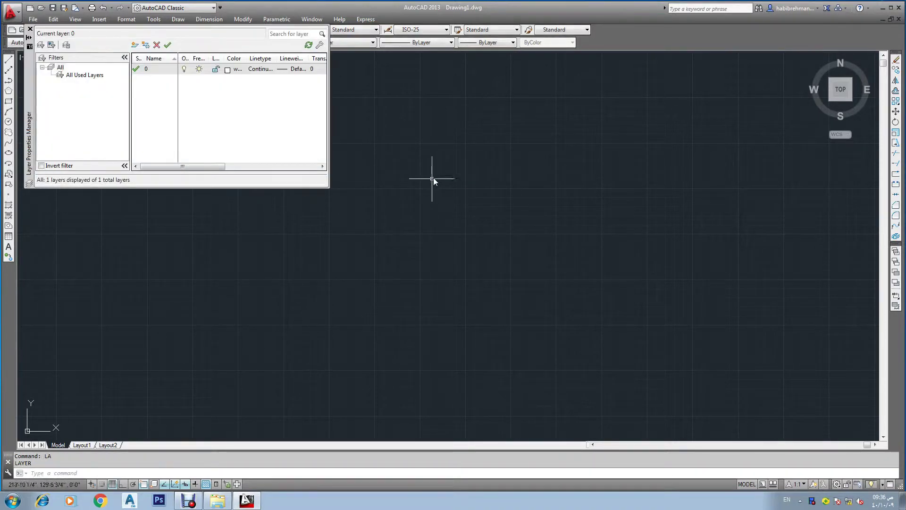
click(134, 45)
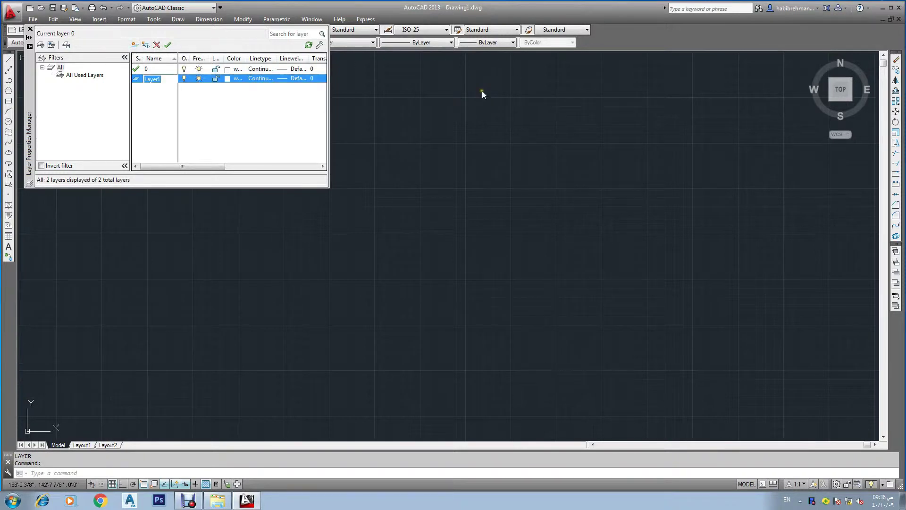
text(WALLS)
click(228, 79)
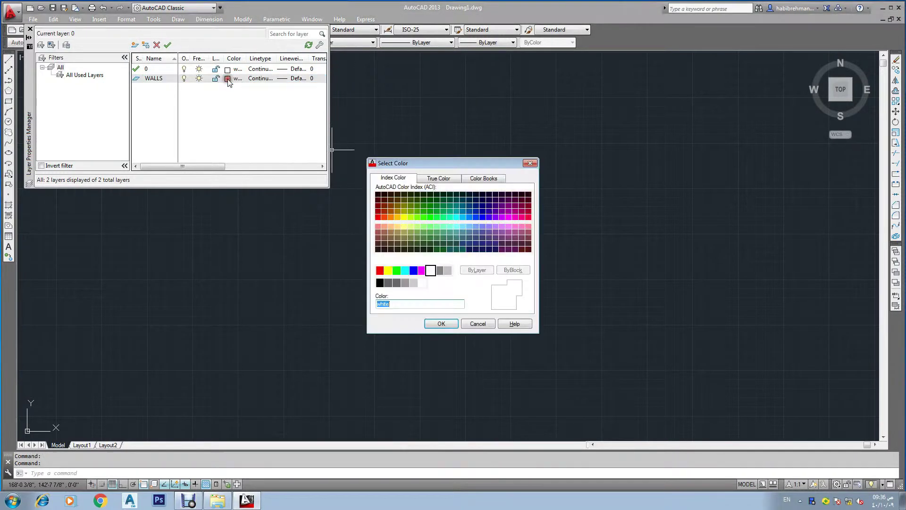
click(380, 271)
click(440, 324)
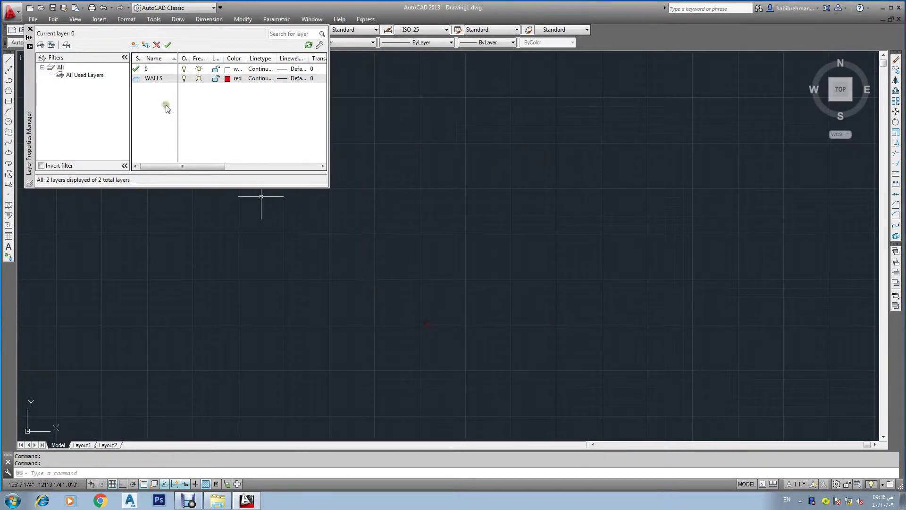
- Add a green WINDOWS layer and start a new layer named CEILING
click(135, 47)
text(WINDOWS)
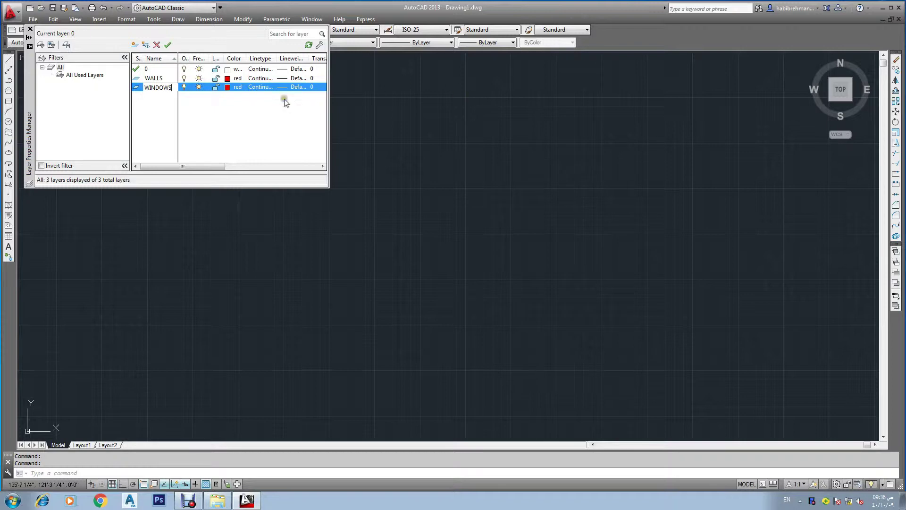
click(228, 86)
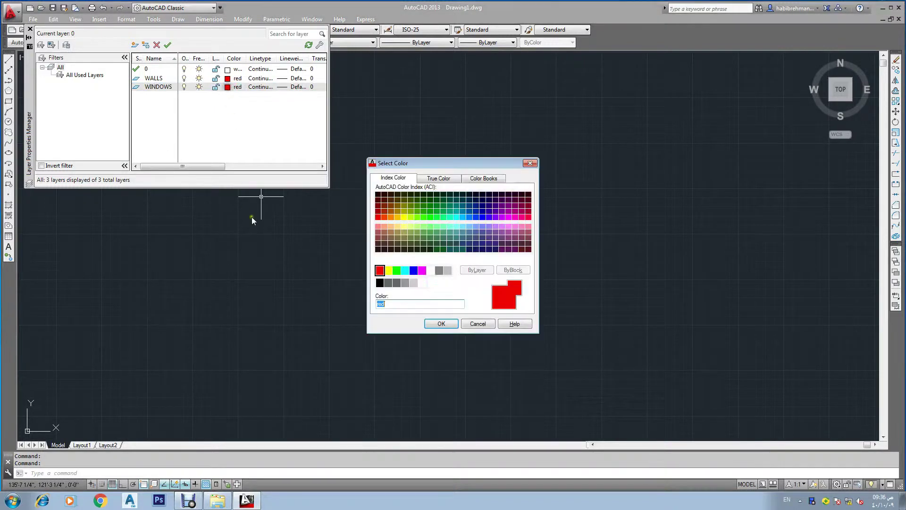
click(396, 271)
click(438, 323)
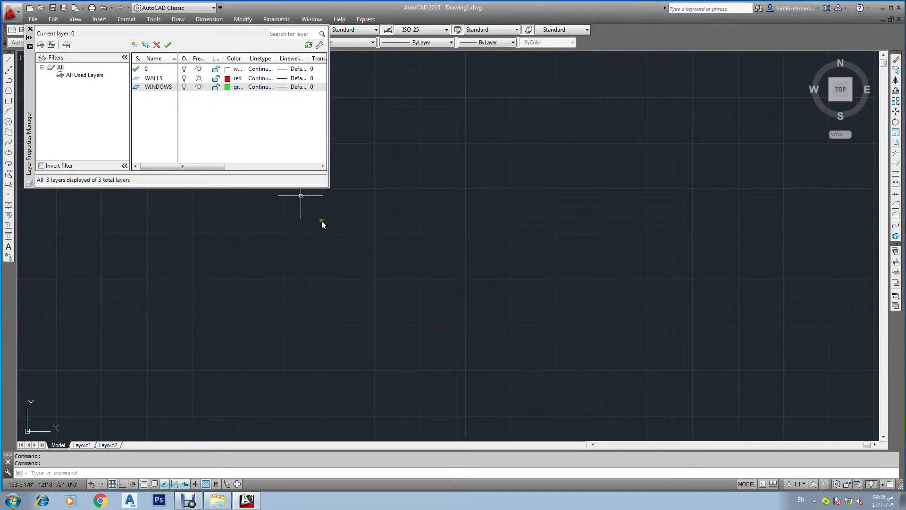
click(135, 45)
text(CEILING)
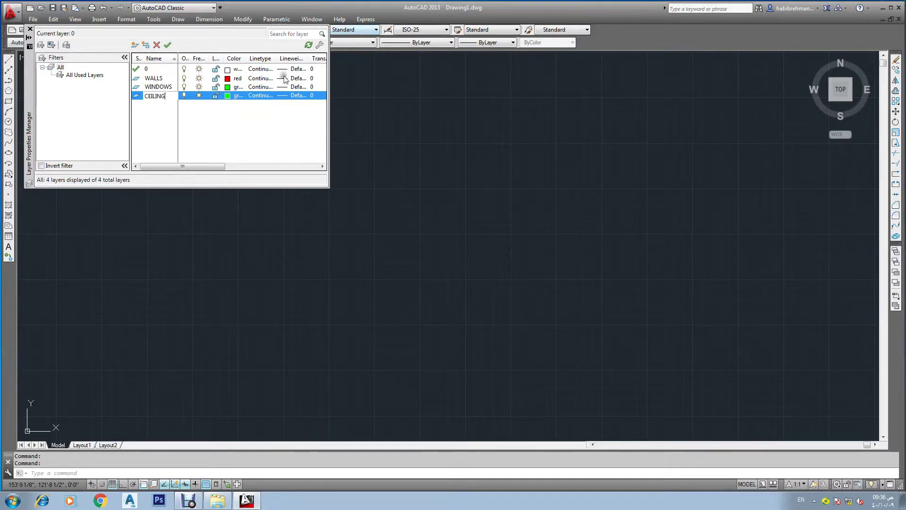
- Colour CEILING grey 9 and add a CEILING1 layer in colour 253
click(228, 95)
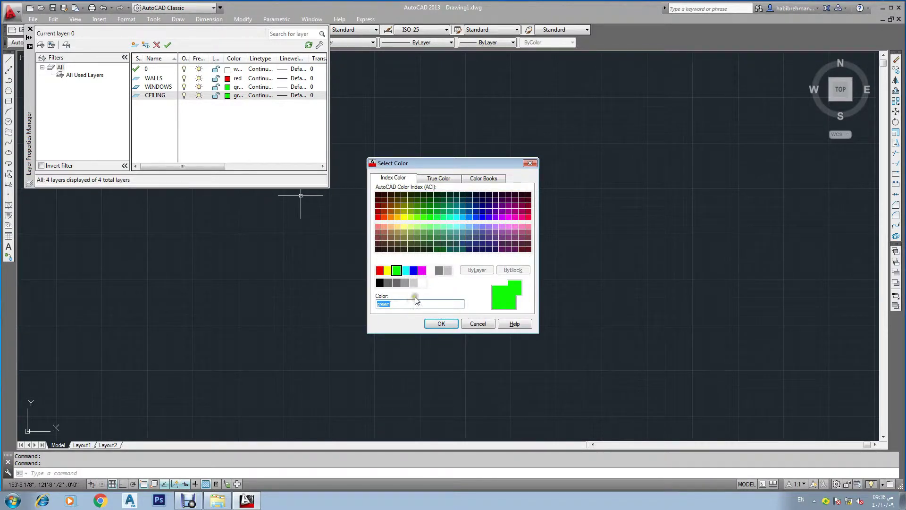
click(448, 276)
click(441, 324)
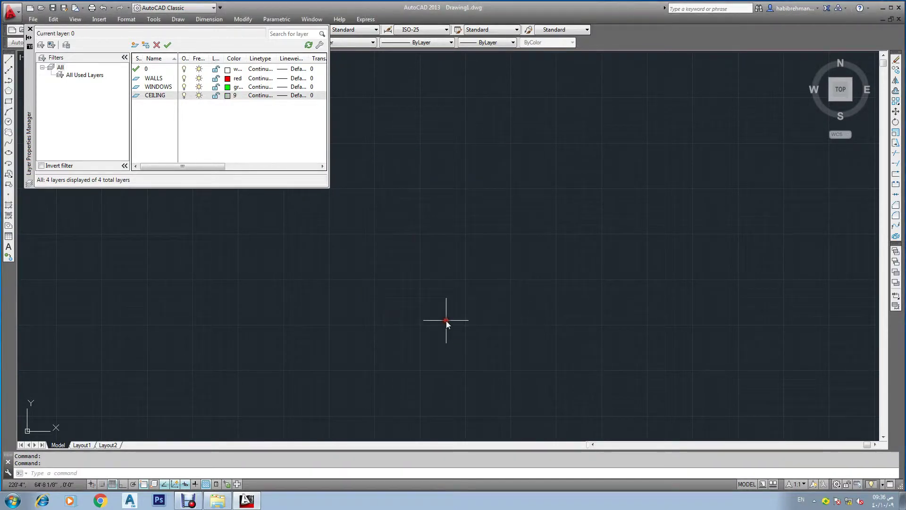
click(134, 46)
text(CEILING)
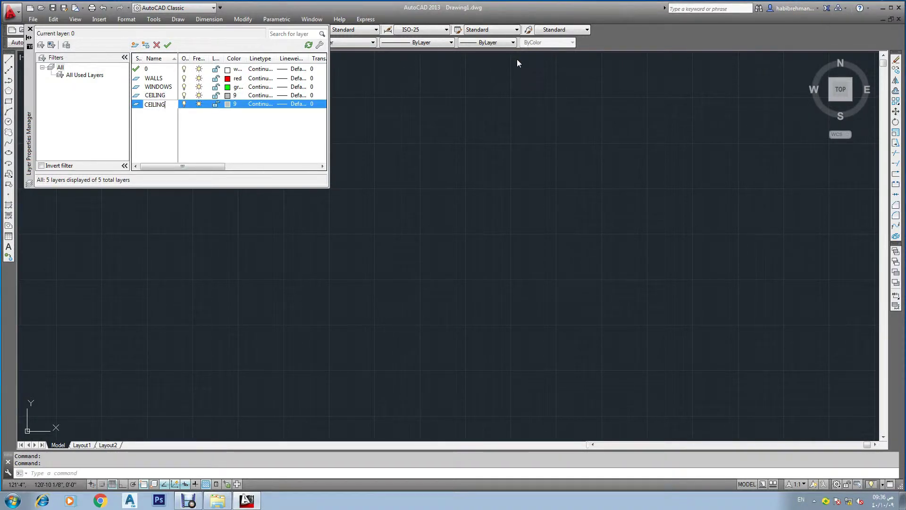
key(Return)
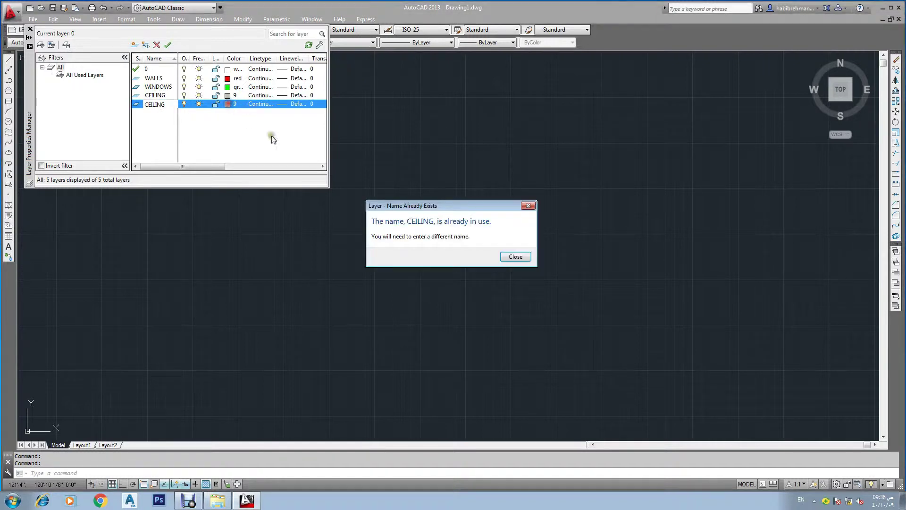
click(516, 257)
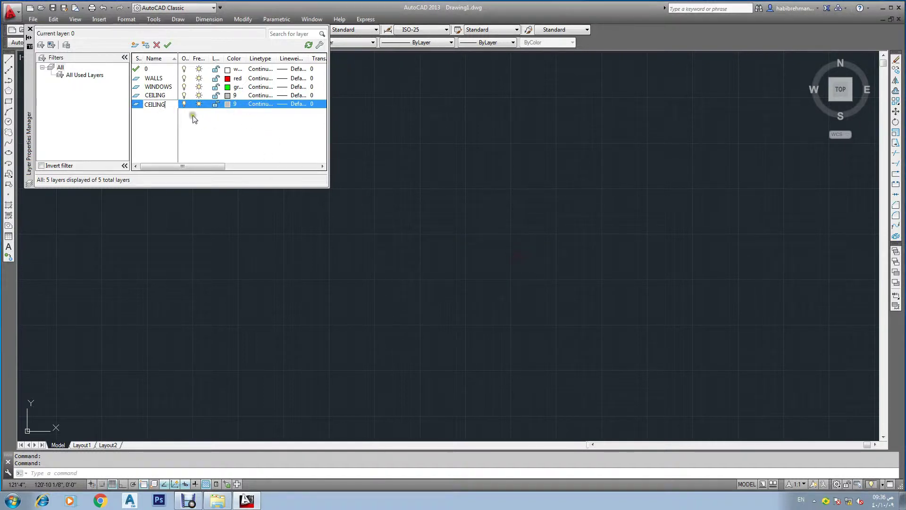
click(160, 105)
text(1)
click(229, 104)
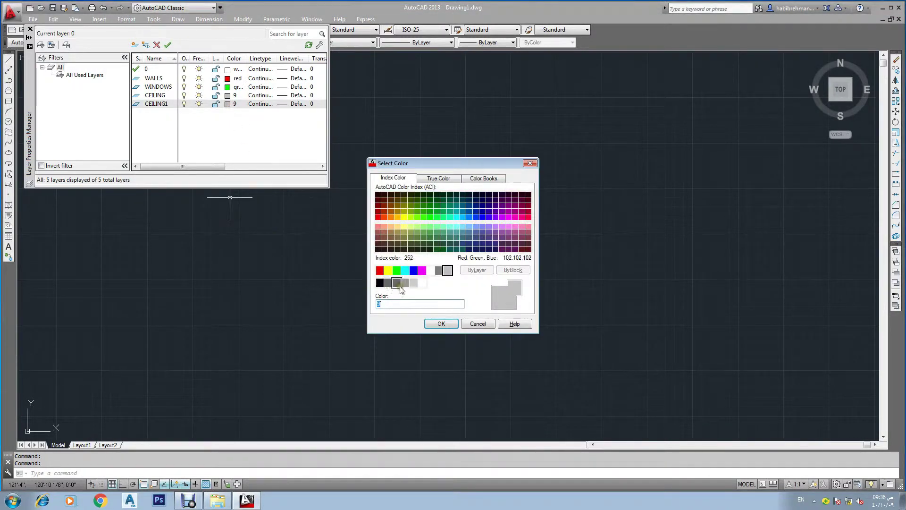
click(405, 283)
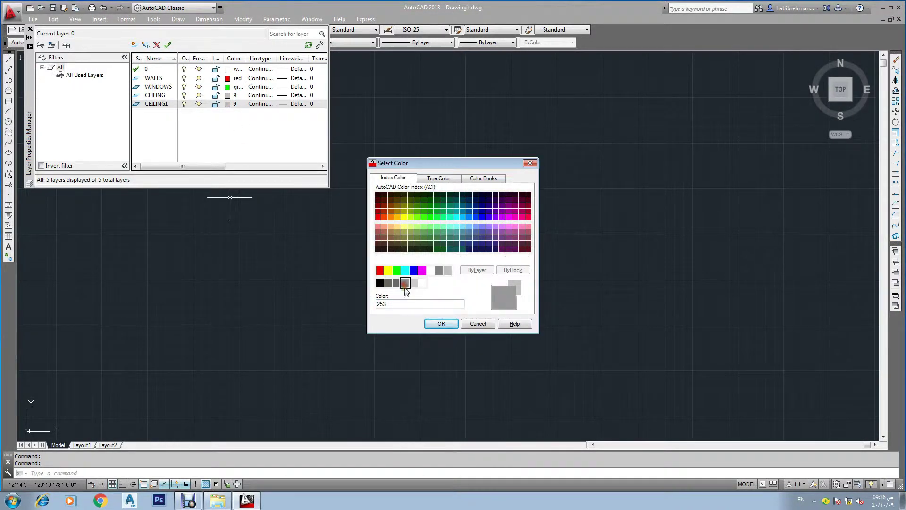
click(441, 323)
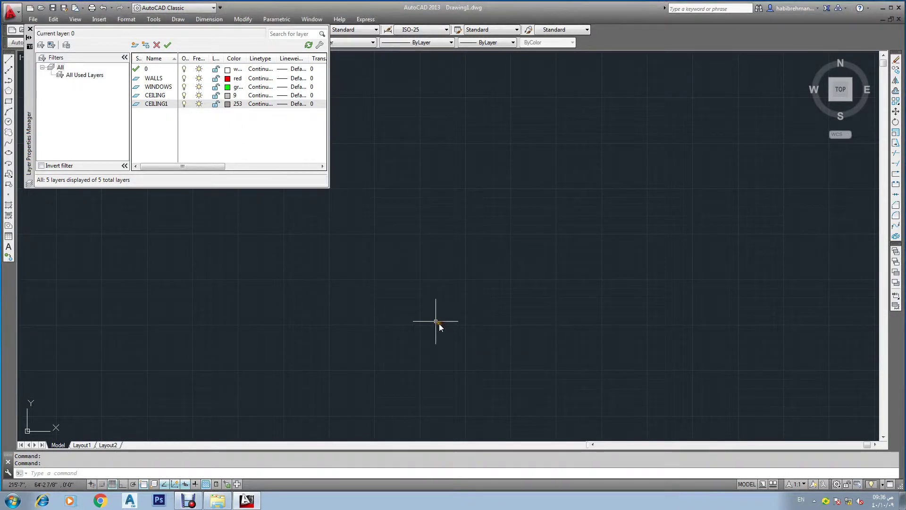
- Add a CEILING 2 layer in colour 252 and make WALLS the current layer
click(135, 45)
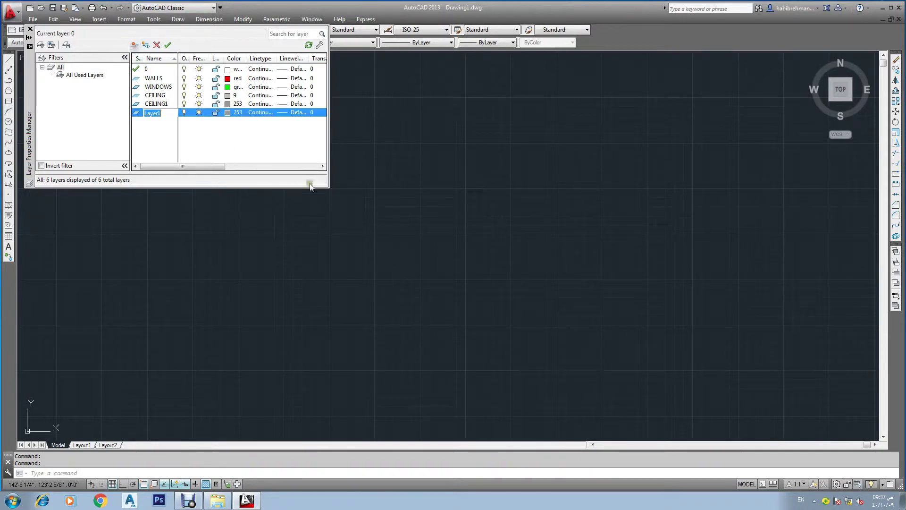
text(CEILING 2)
click(230, 114)
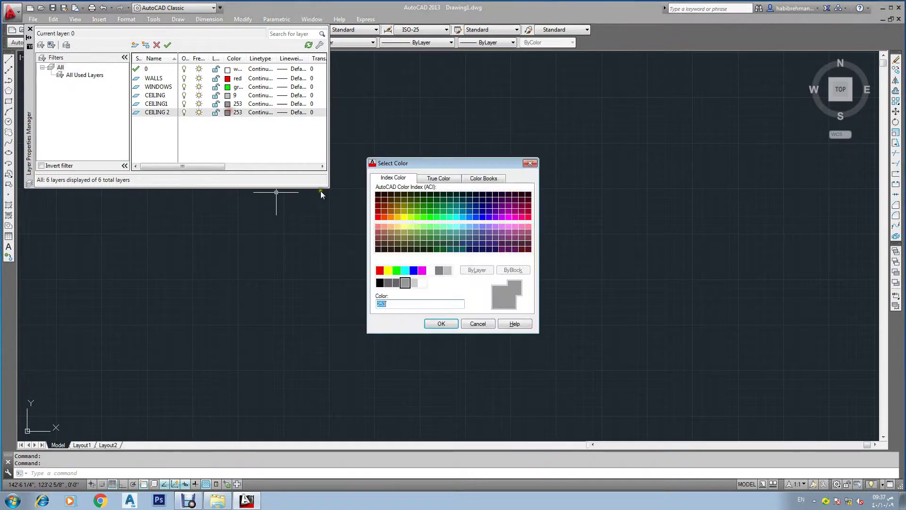
click(400, 282)
click(449, 325)
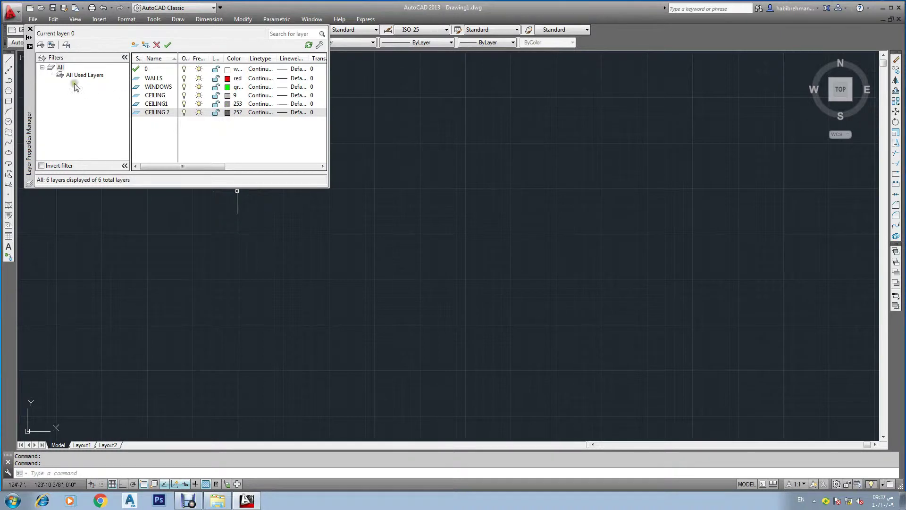
double_click(154, 78)
click(30, 29)
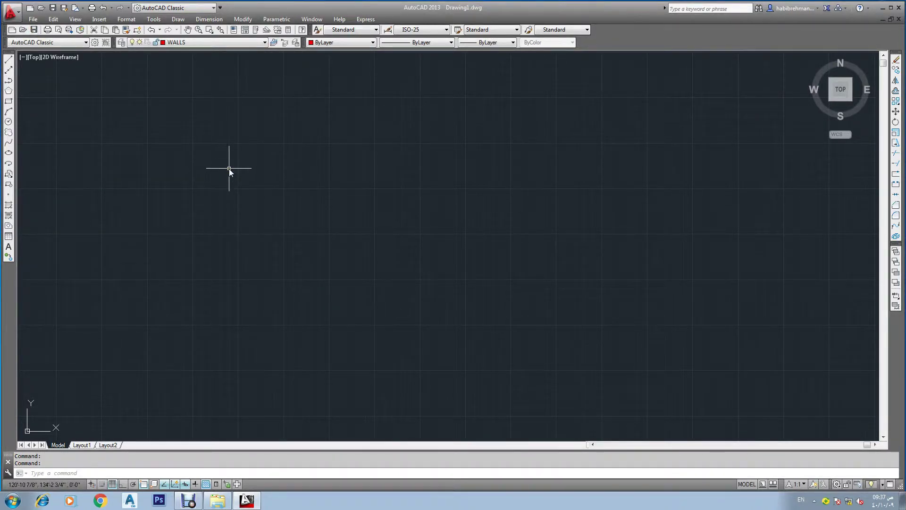
- Create a dimension style named INFORMATION OCEAN starting from ISO-25
text(d)
key(Return)
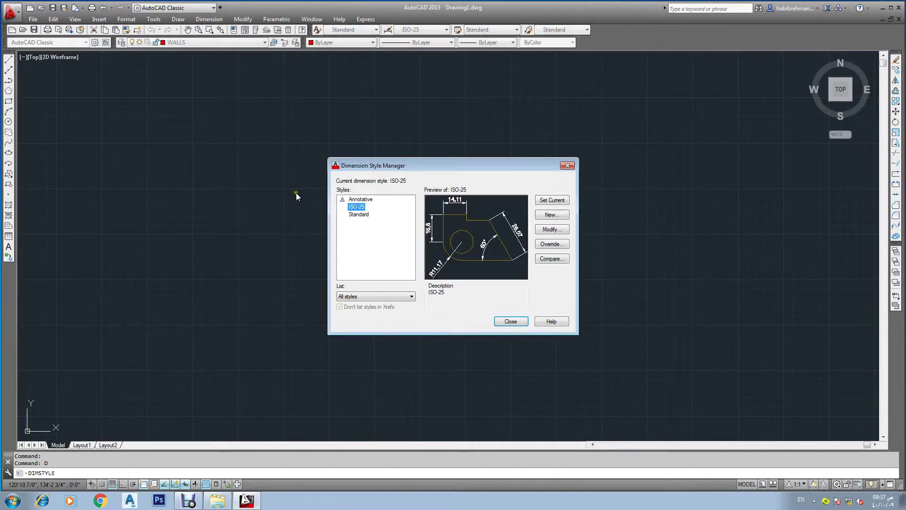
click(554, 215)
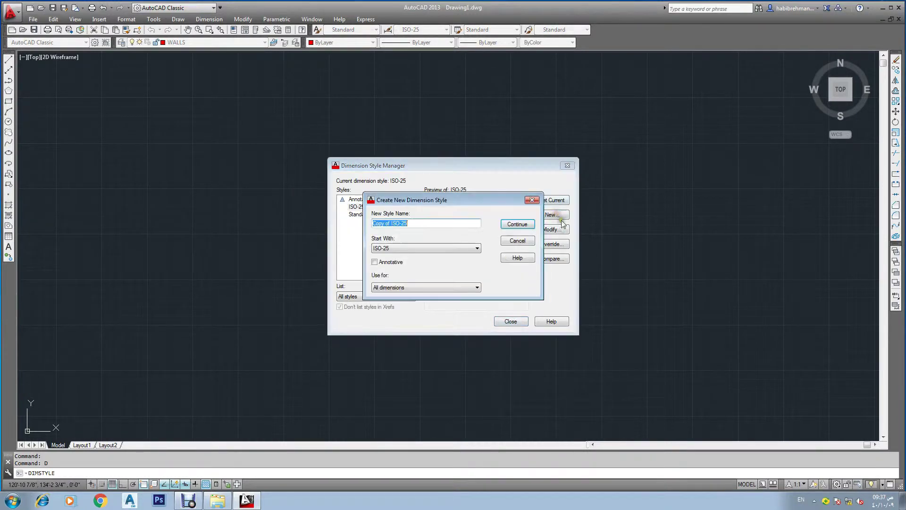
text(INFORMATION OCEAN)
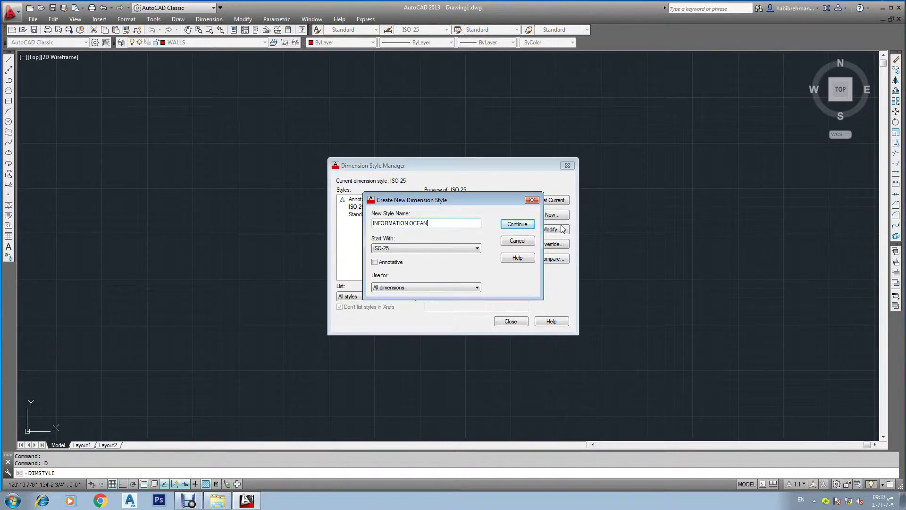
click(518, 224)
- Set both arrowheads to Architectural tick with a 9" arrow size
click(344, 146)
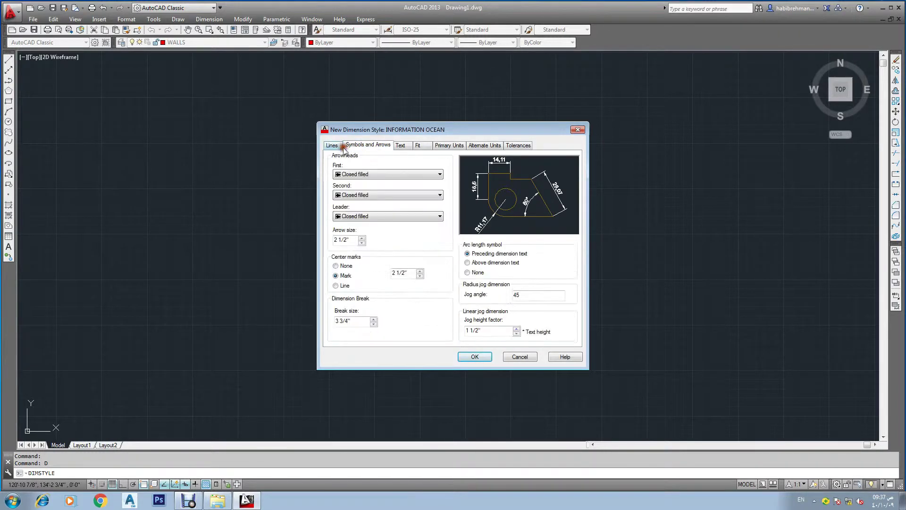
click(359, 174)
click(358, 212)
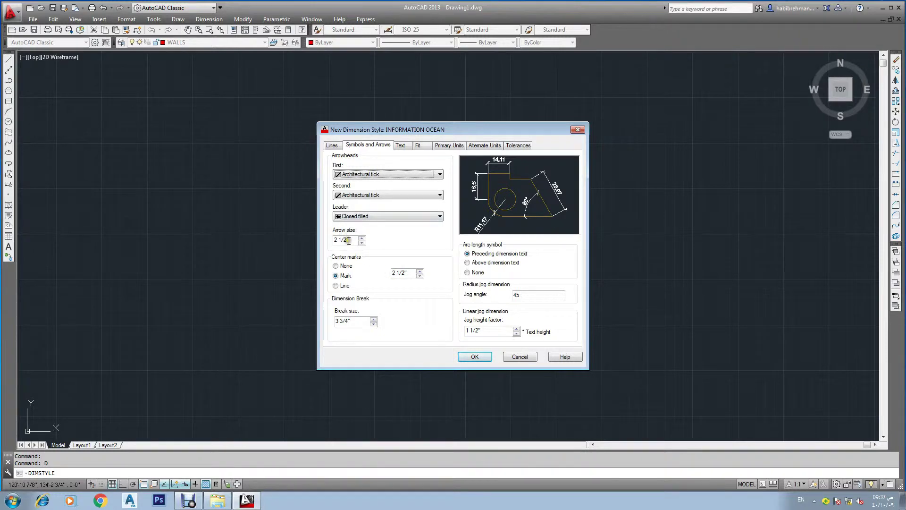
drag(346, 241, 307, 240)
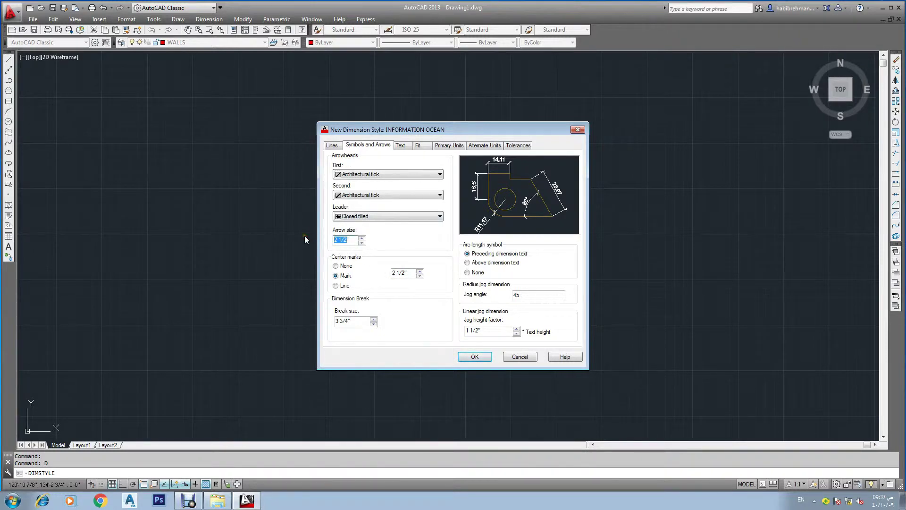
text(9")
click(409, 273)
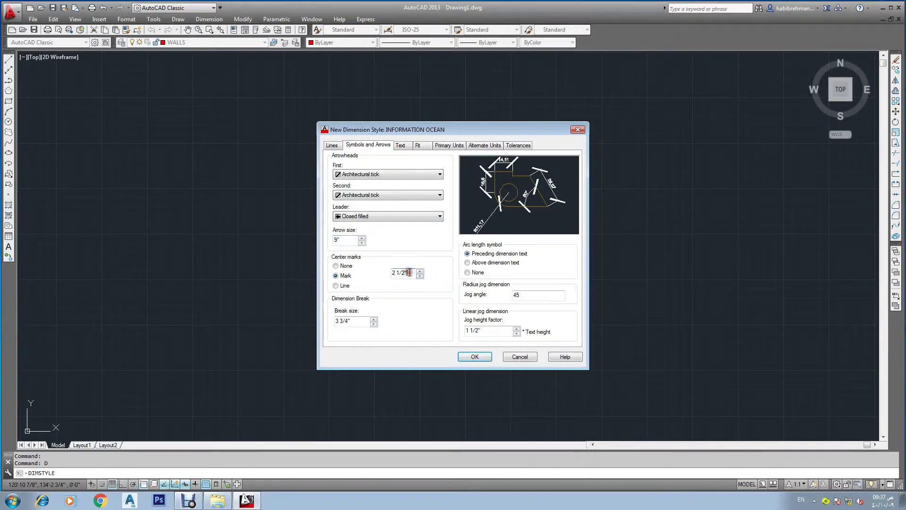
double_click(336, 240)
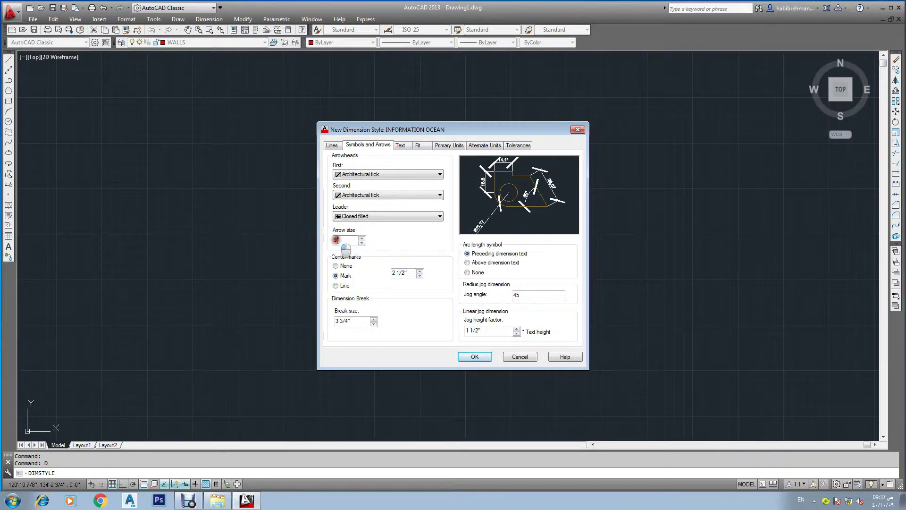
- Set the dimension text height to 9"
click(401, 145)
double_click(427, 213)
text(9")
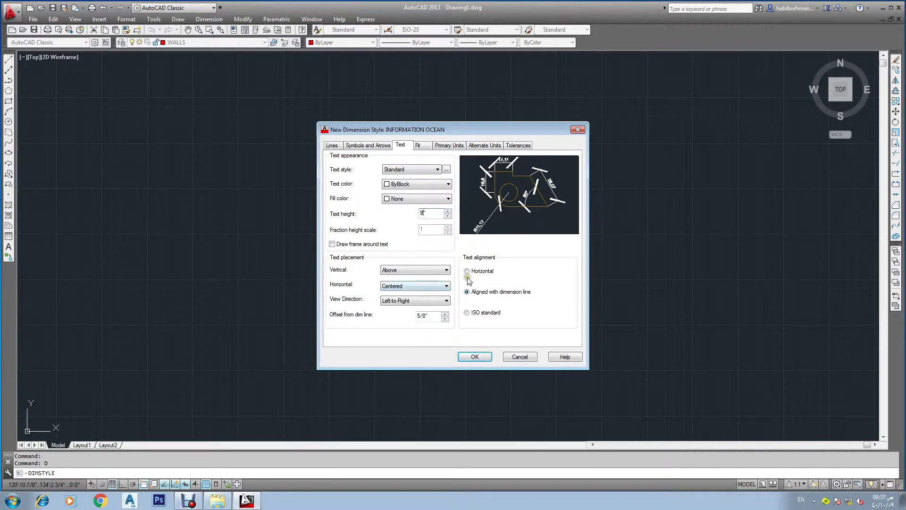
click(336, 148)
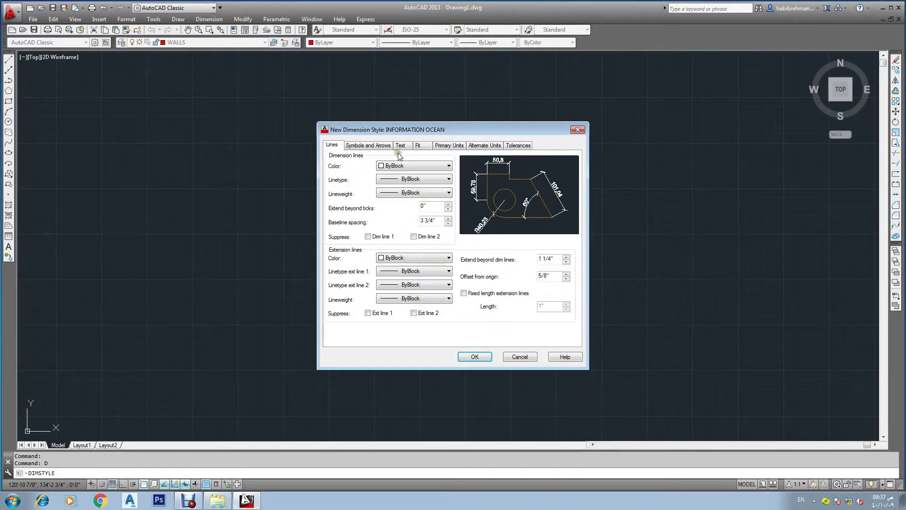
click(418, 145)
click(363, 147)
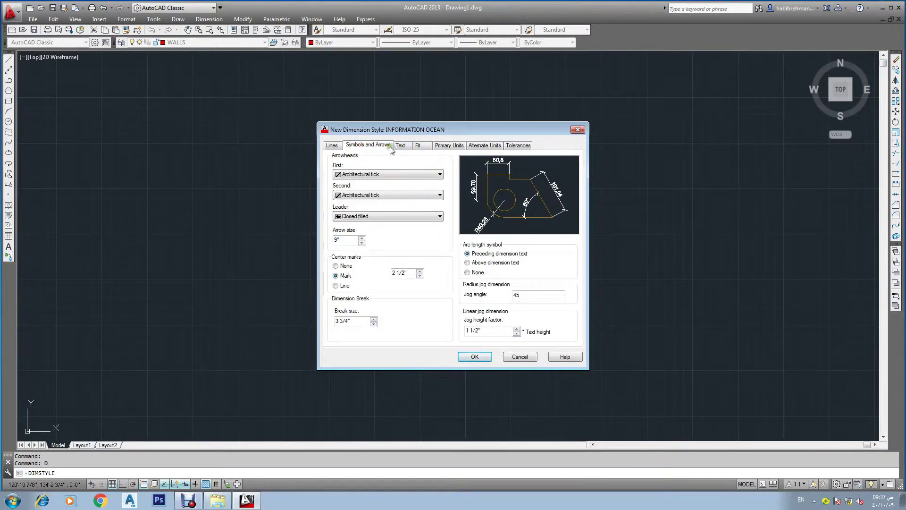
click(336, 147)
- Make the style's dimension lines and extension lines blue
click(411, 165)
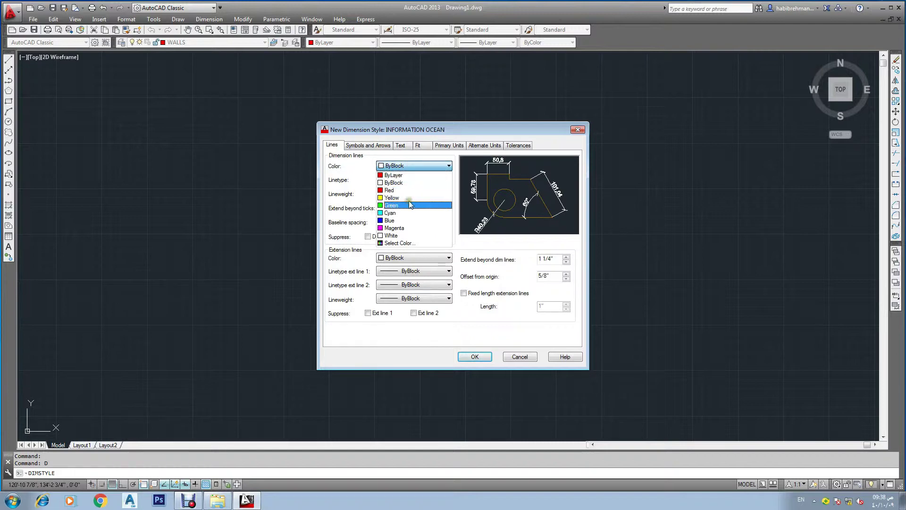
click(400, 221)
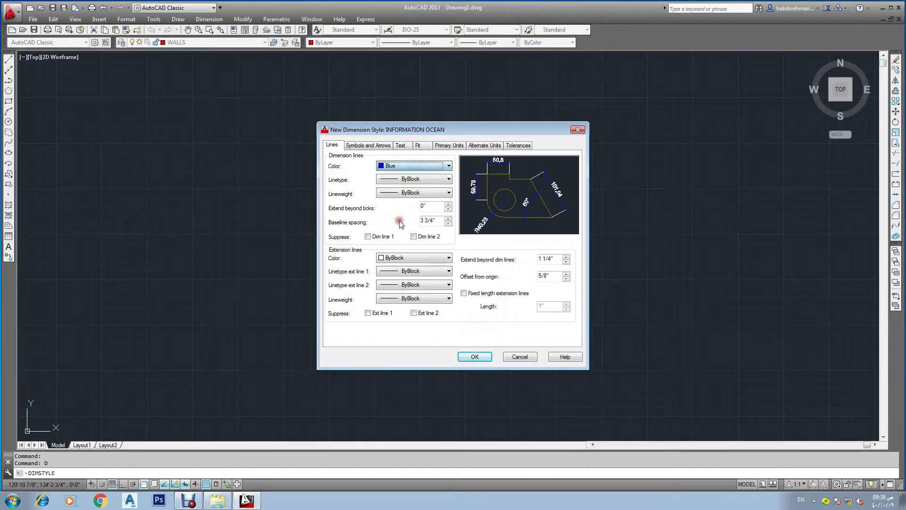
click(414, 259)
click(398, 312)
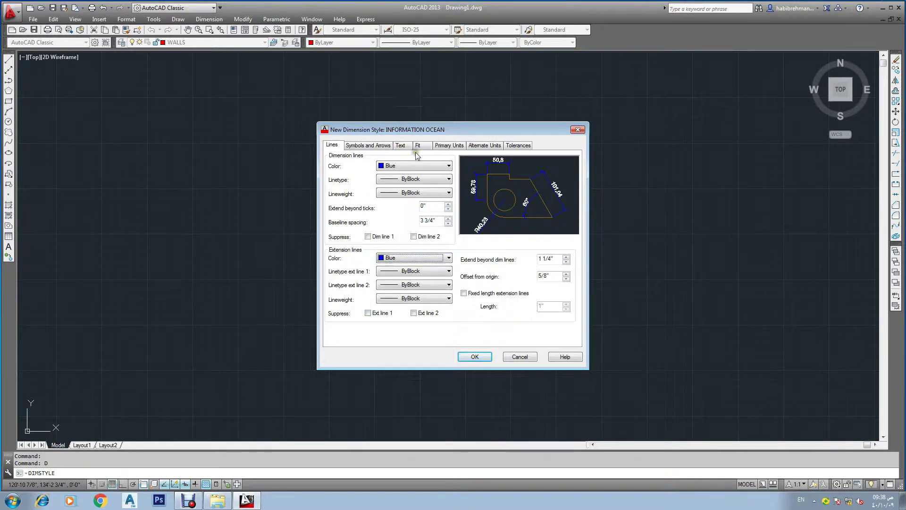
- Set primary units to Architectural with 0'-0 1/8" precision
click(445, 145)
click(417, 165)
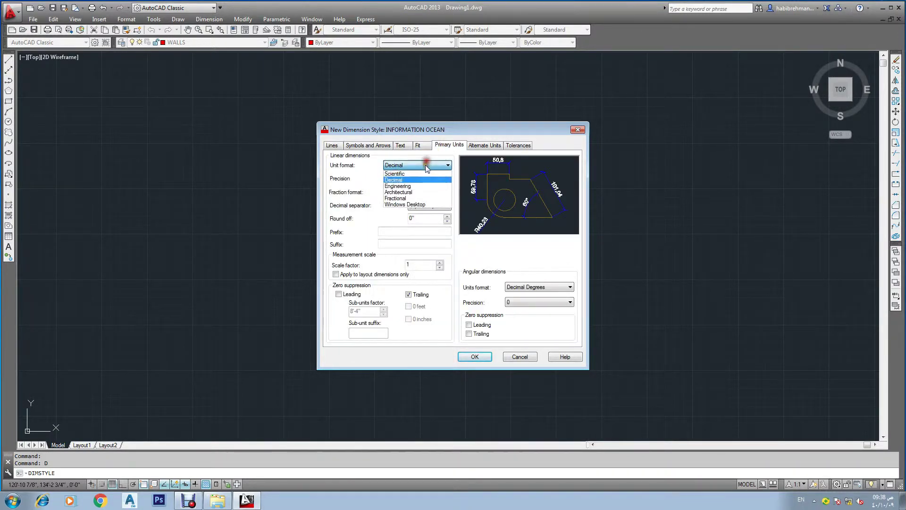
click(417, 191)
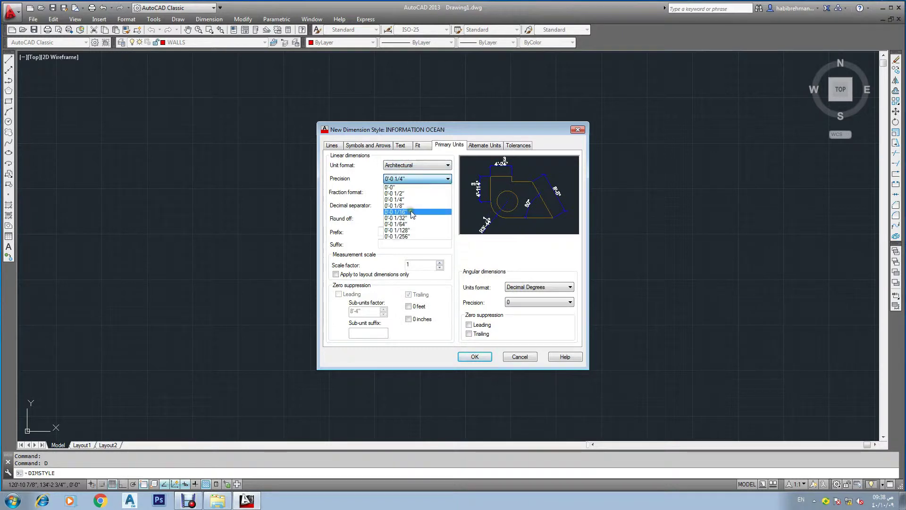
click(416, 207)
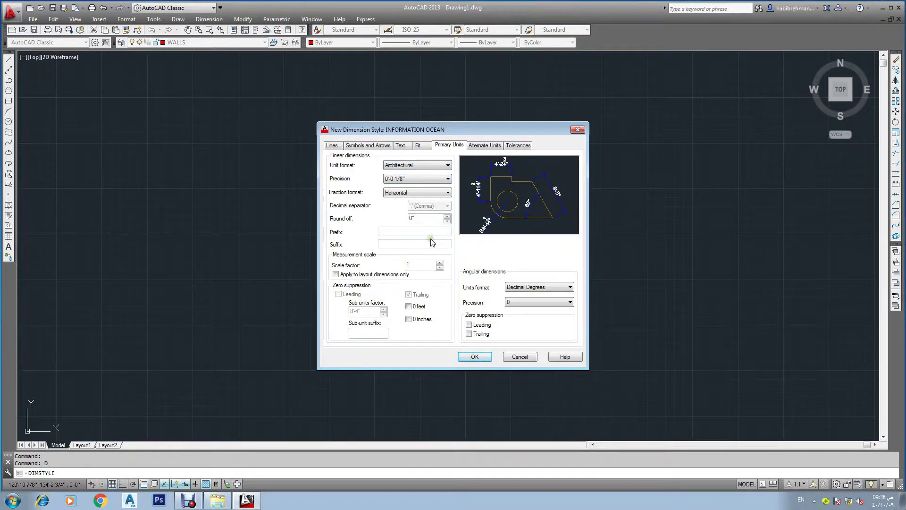
click(333, 145)
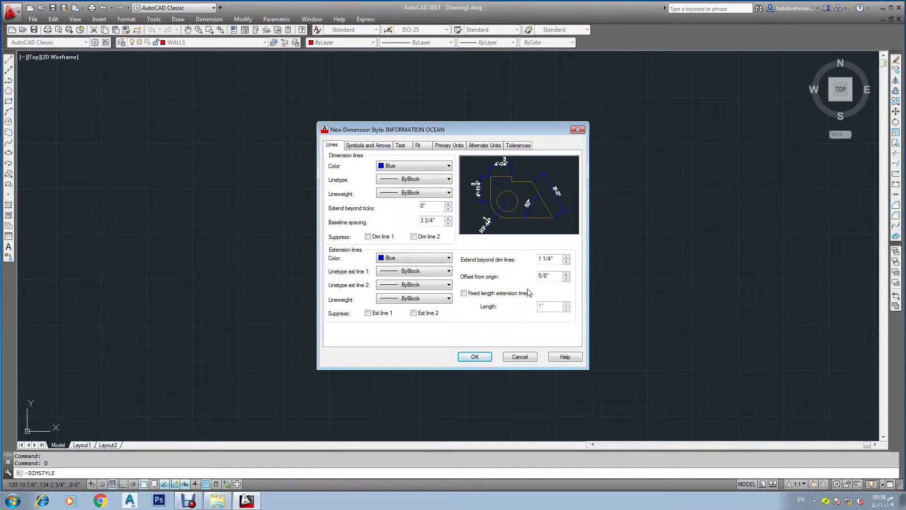
- Save INFORMATION OCEAN and make it the current dimension style
click(475, 357)
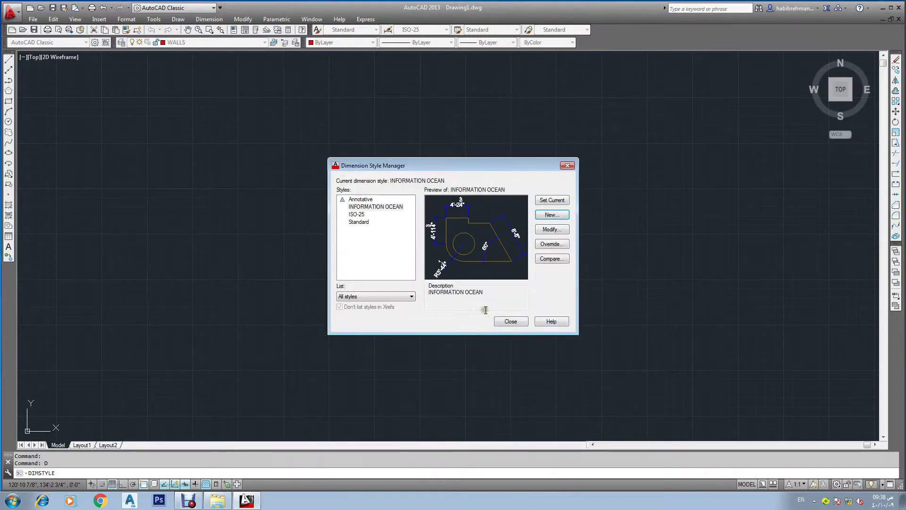
click(380, 206)
click(546, 202)
click(513, 323)
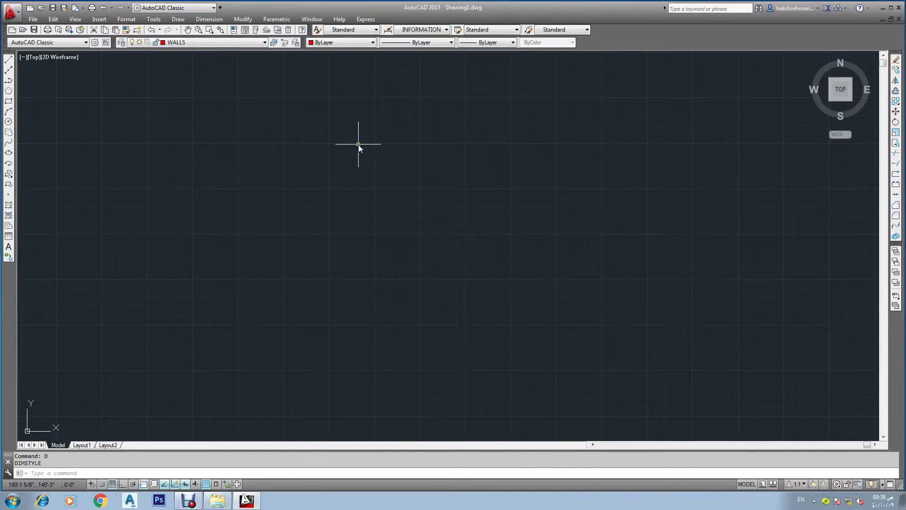
text(REC)
- Draw a 16' by 12' rectangle and zoom to the drawing extents
key(Return)
click(385, 289)
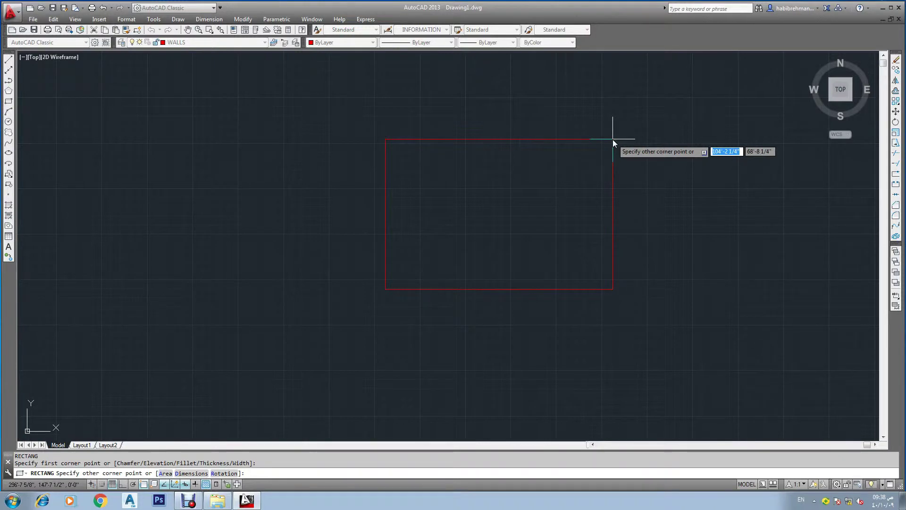
text(16)
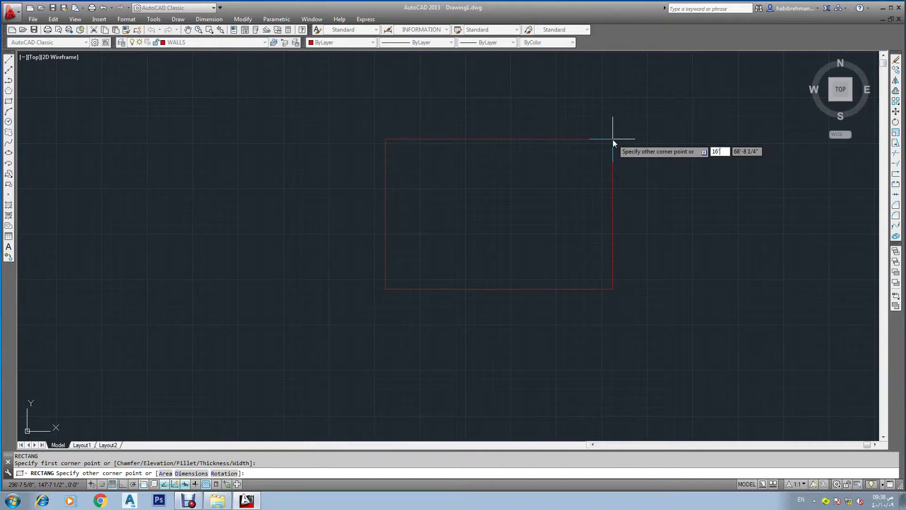
key(Tab)
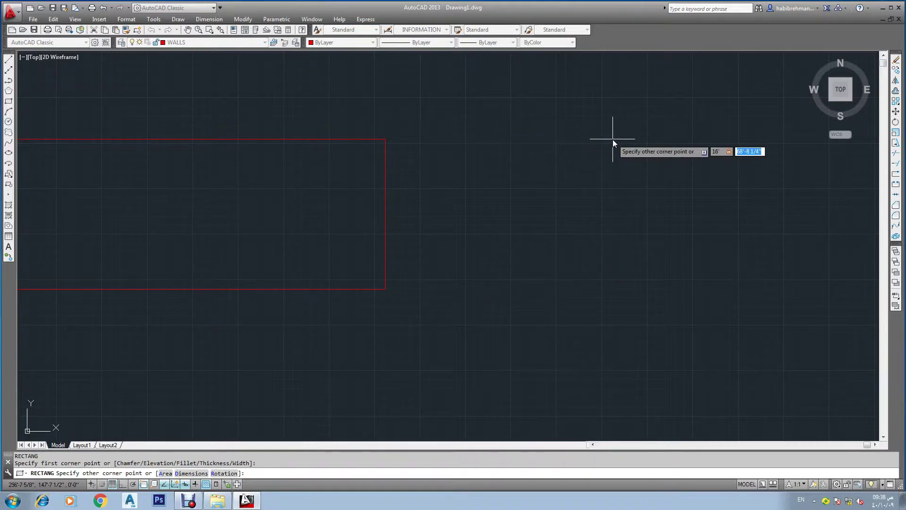
text(12)
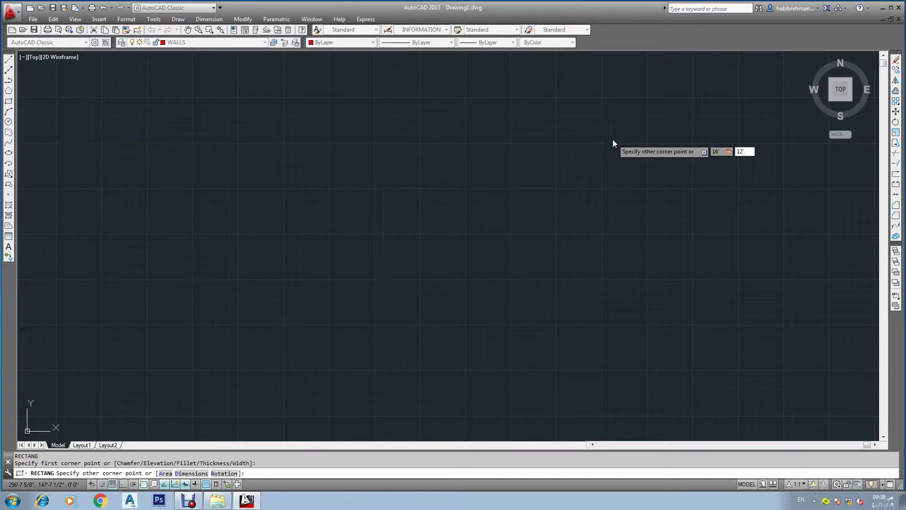
key(Return)
key(Escape)
key(Escape)
text(z)
key(Return)
text(e)
key(Return)
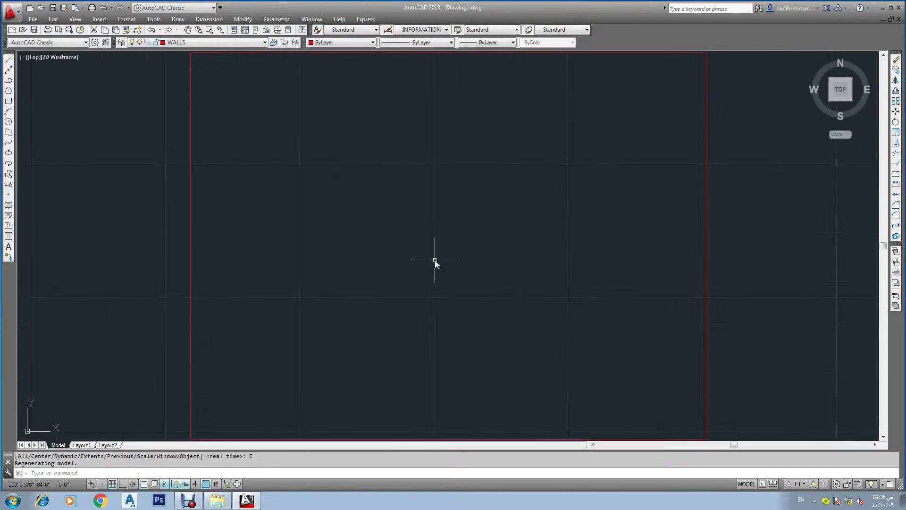
scroll(443, 262, down, 2)
- Offset the rectangle 9" inward to form the inner wall line
text(o)
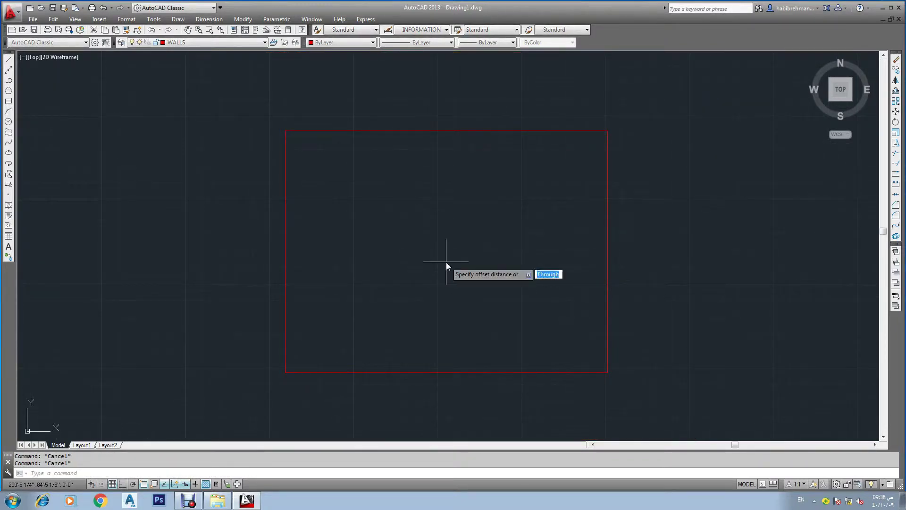
key(Return)
text(9)
key(Return)
click(606, 267)
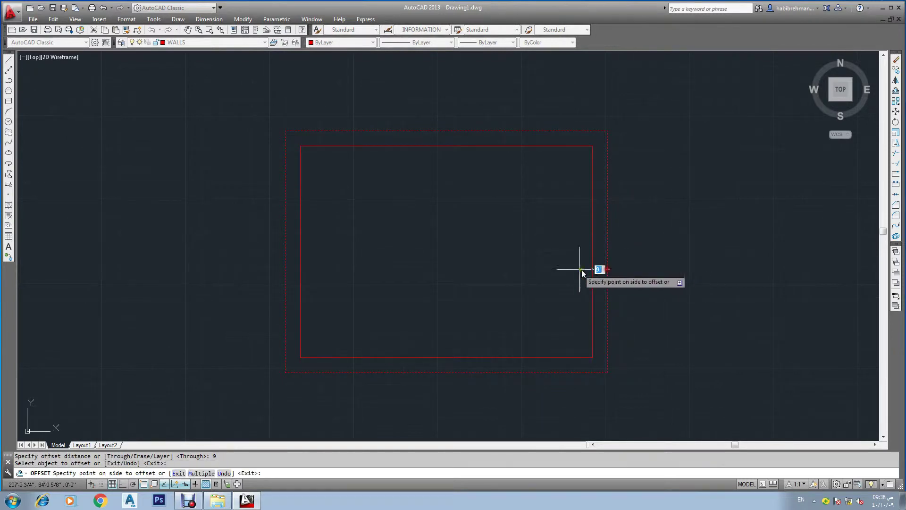
click(579, 271)
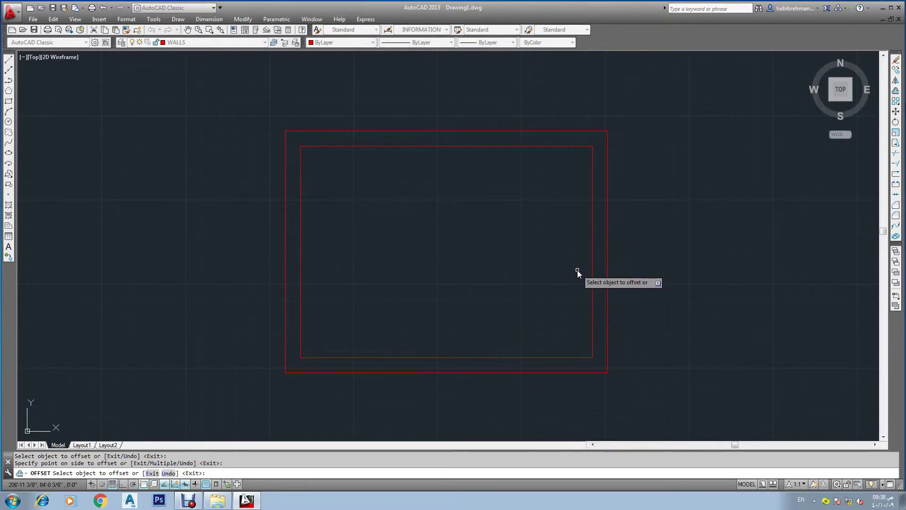
key(Escape)
key(Escape)
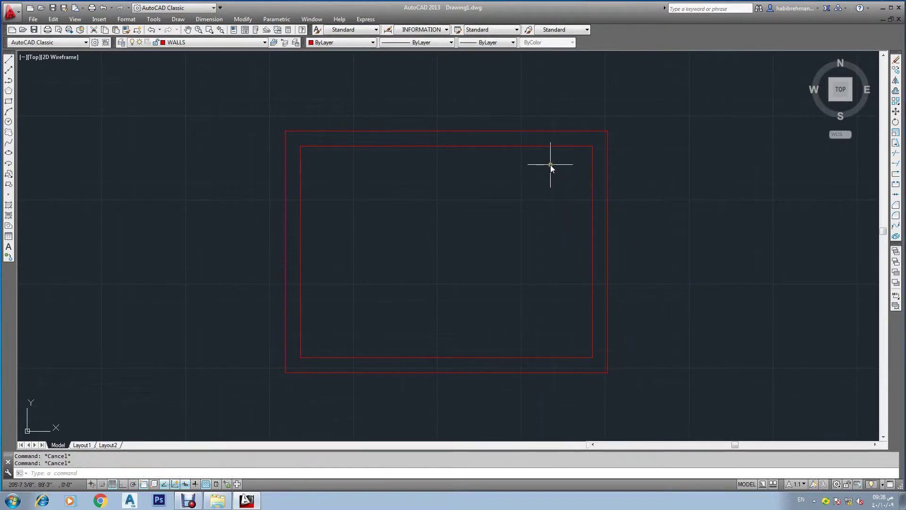
- Select both wall rectangles with Move, then cancel the move
text(m)
key(Return)
drag(568, 126, 480, 224)
key(Escape)
text(o)
key(Return)
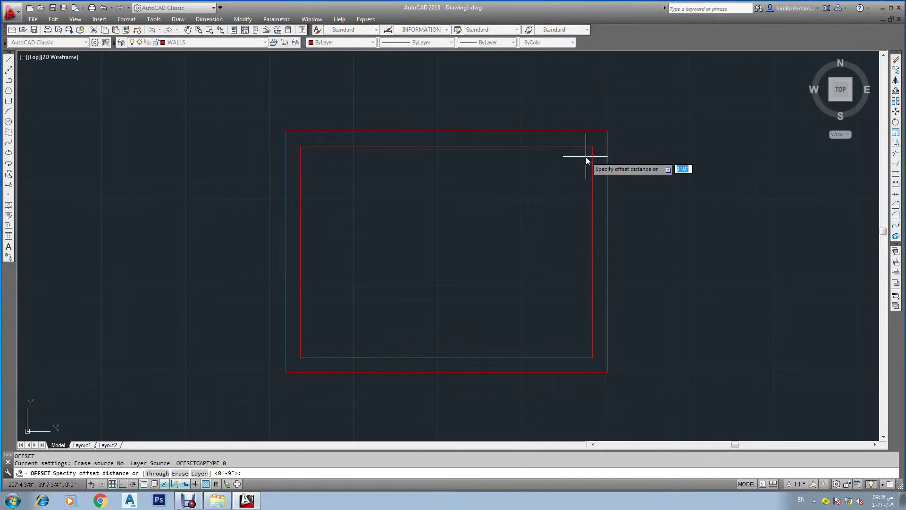
- Add a partition line offset 5' inward from the inner right wall
key(Return)
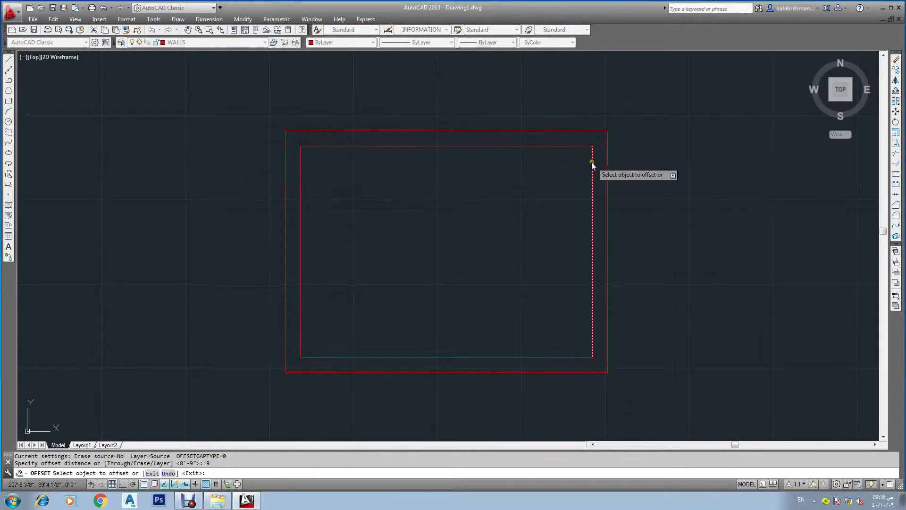
click(592, 163)
key(Escape)
text(o)
key(Return)
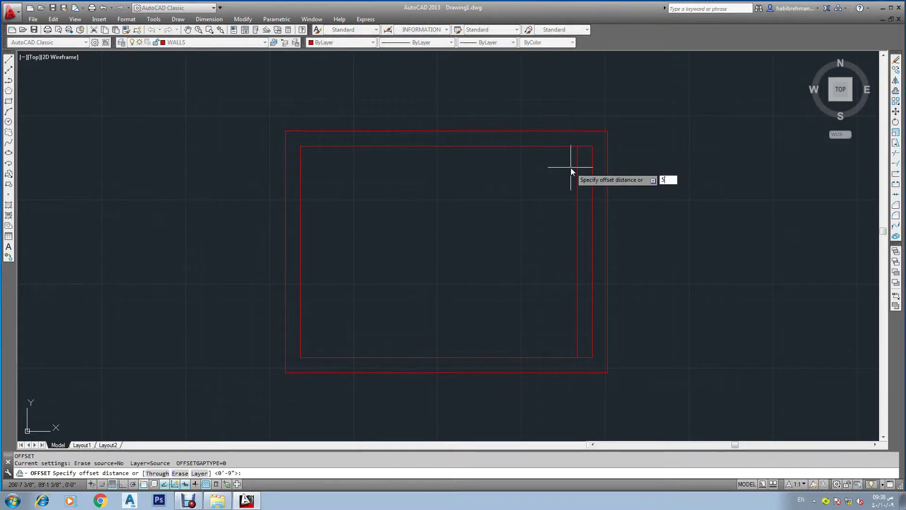
text(5')
key(Return)
click(550, 175)
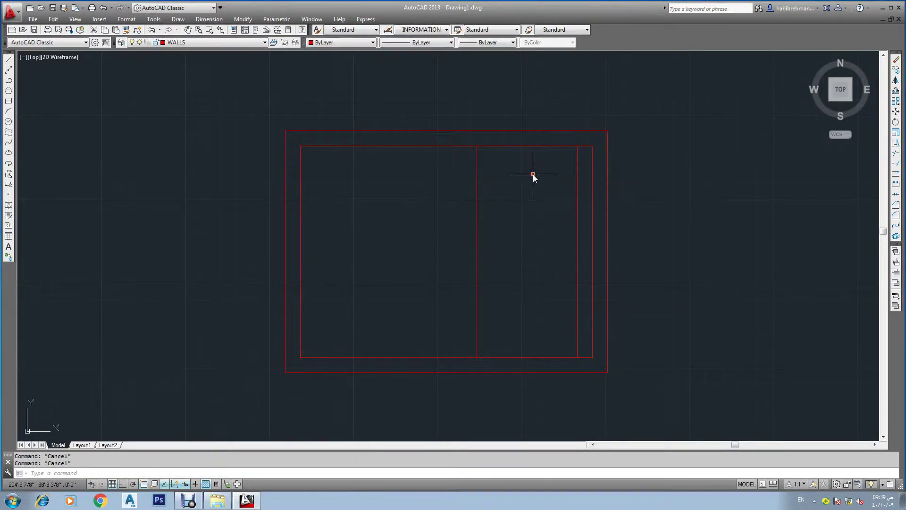
key(Return)
key(Return)
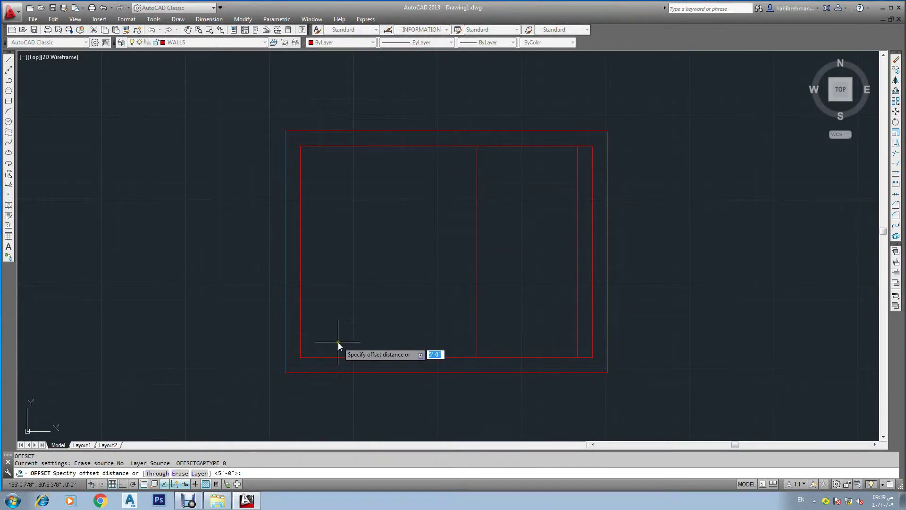
- Offset the inner left wall line 4.5 inward
text(4)
text(.5)
key(Return)
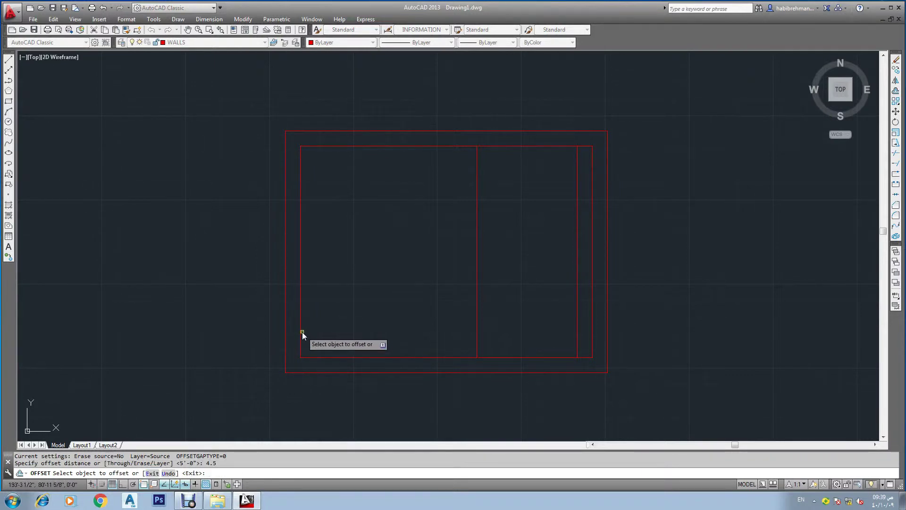
click(300, 334)
key(Escape)
key(Escape)
- Copy the new vertical line 3.6' to its right
key(Return)
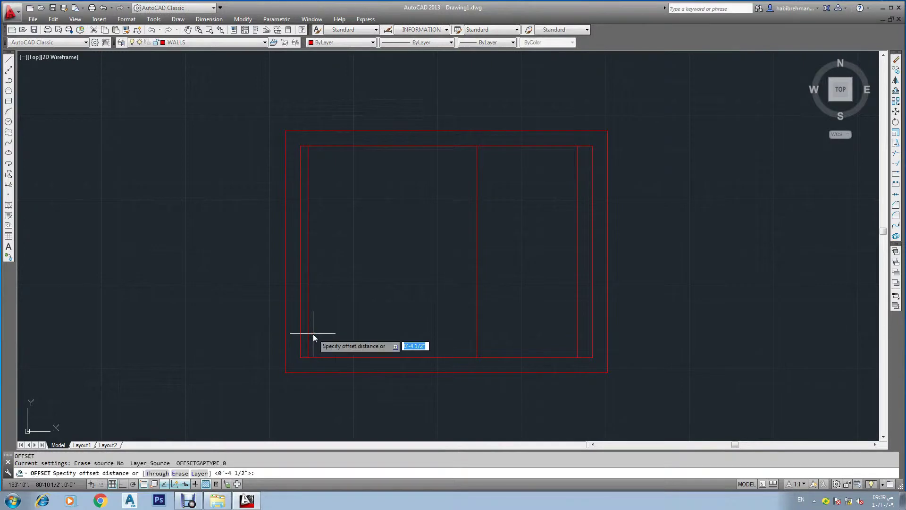
text(3)
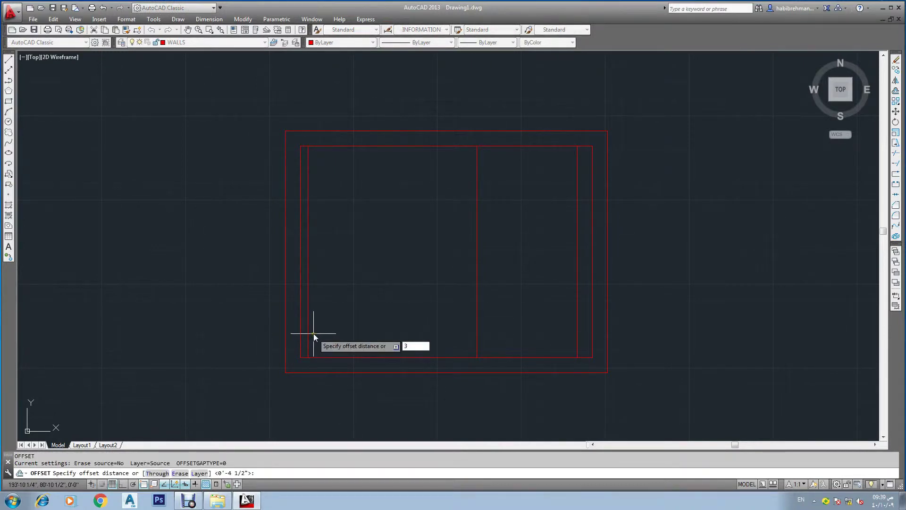
text(.6')
key(Return)
click(308, 329)
click(324, 326)
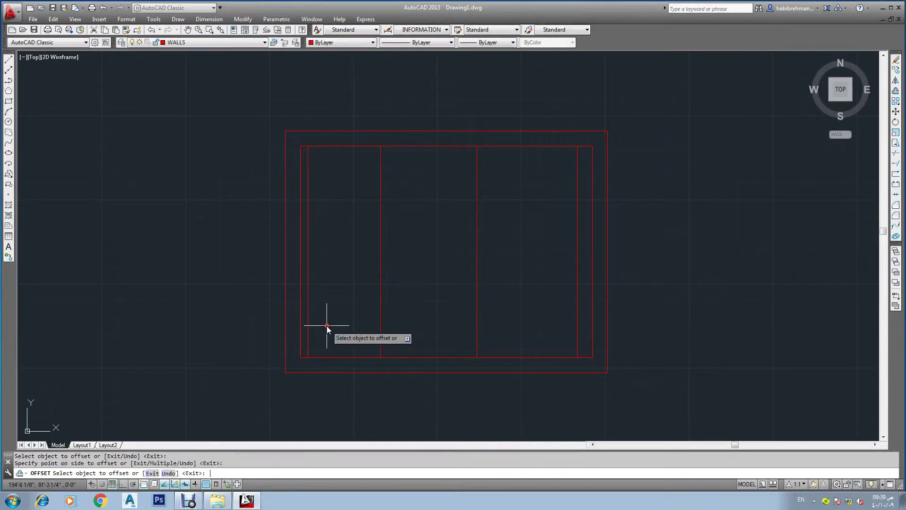
key(Escape)
key(Escape)
key(Return)
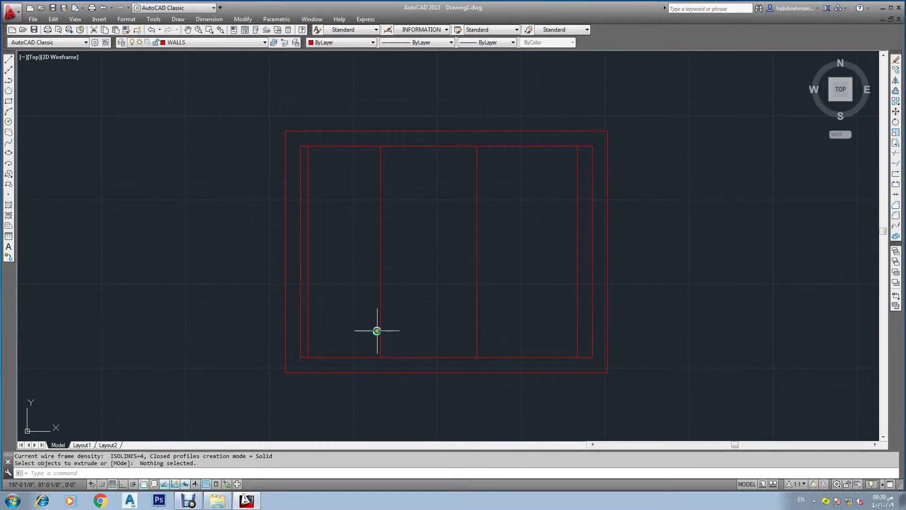
- Extend the left vertical lines down to the bottom outer wall line
key(Escape)
text(ex)
key(Return)
key(Return)
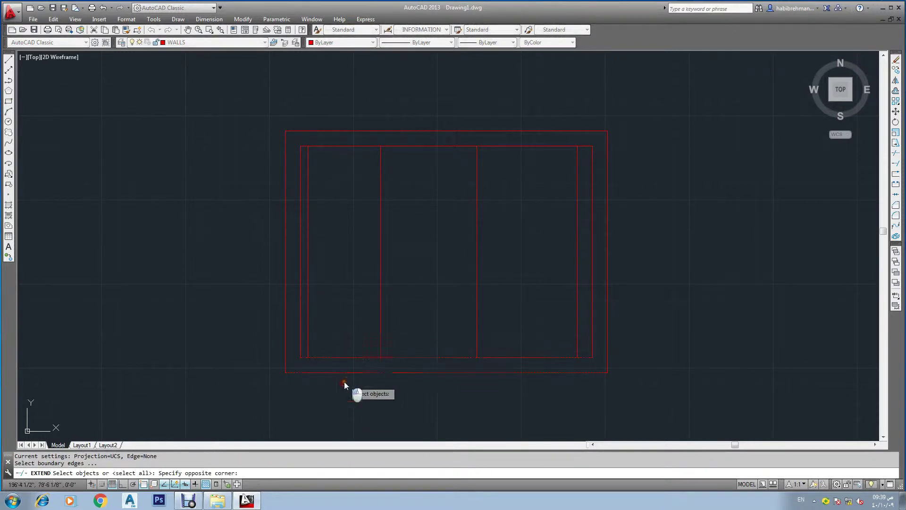
click(393, 328)
click(305, 344)
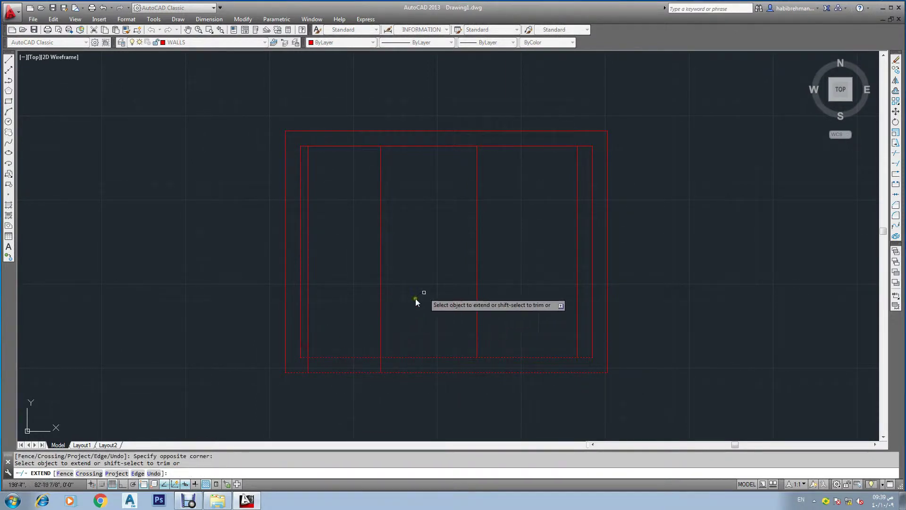
key(Escape)
- Extend the two right vertical lines up to the top outer wall line
key(Return)
click(559, 145)
key(Escape)
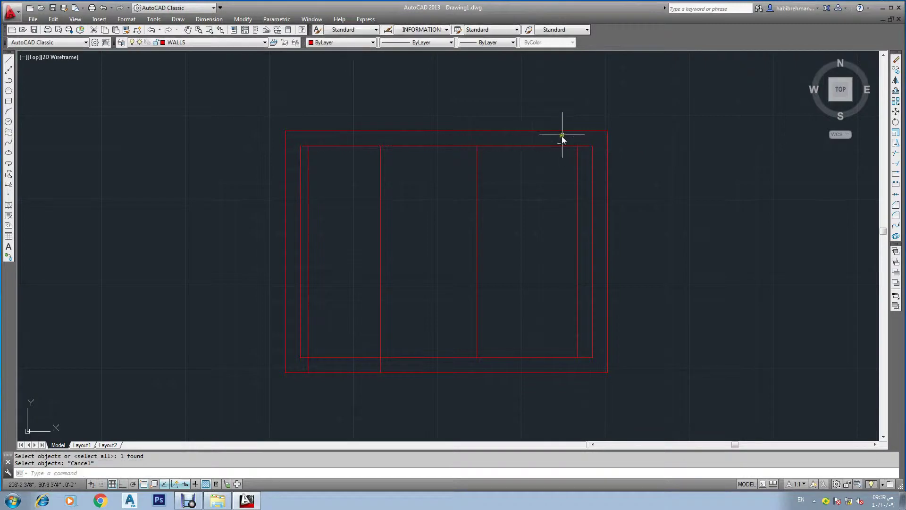
key(Return)
click(562, 131)
key(Return)
click(582, 168)
click(447, 185)
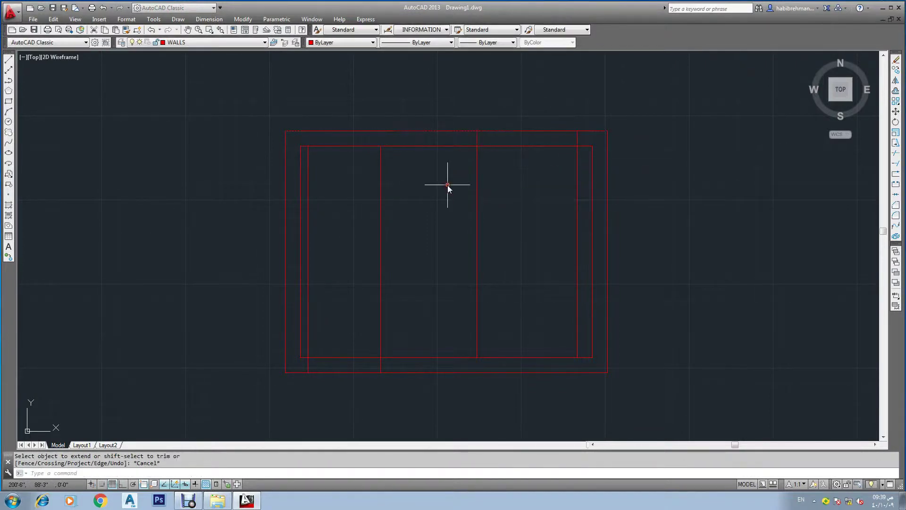
key(Escape)
- Trim the wall lines to cut openings in the top-right and bottom-left walls
key(Return)
key(Return)
click(536, 115)
click(538, 156)
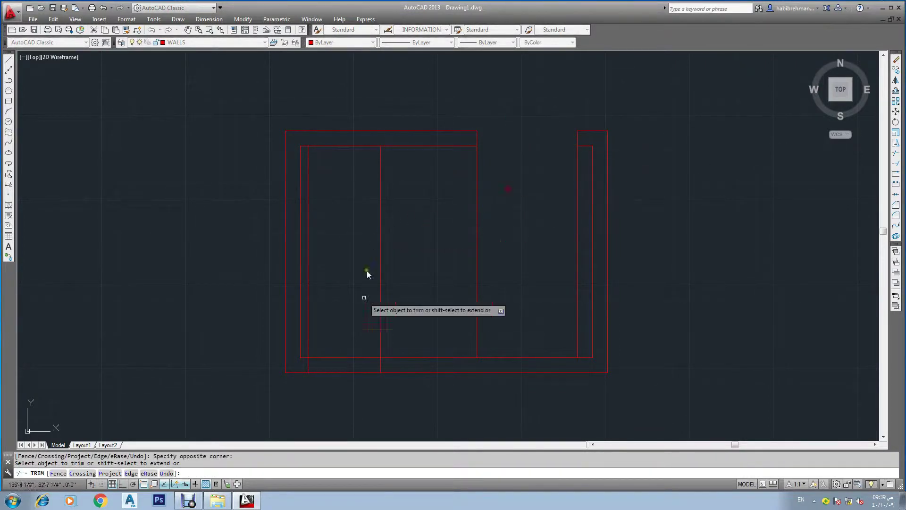
click(345, 337)
click(344, 362)
key(Escape)
key(Escape)
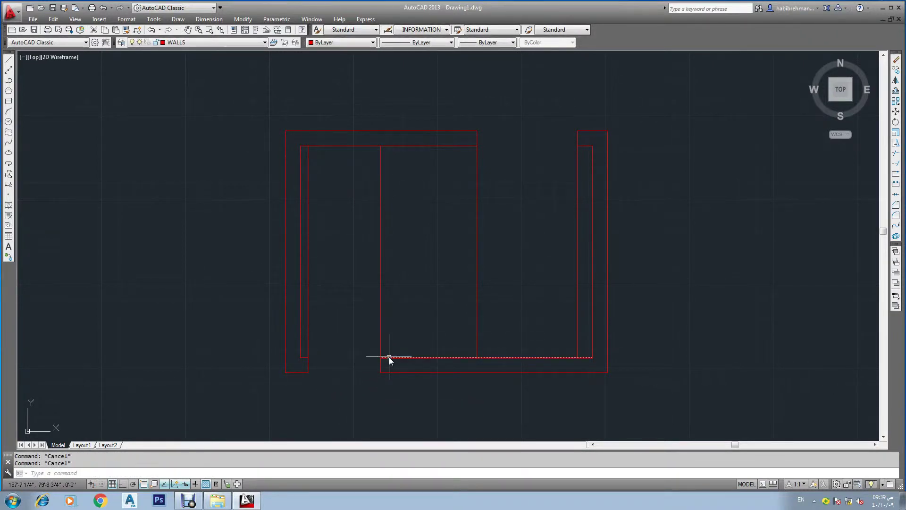
- Trim away the leftover left and right guide lines inside the room
key(Return)
key(Return)
click(399, 328)
click(305, 335)
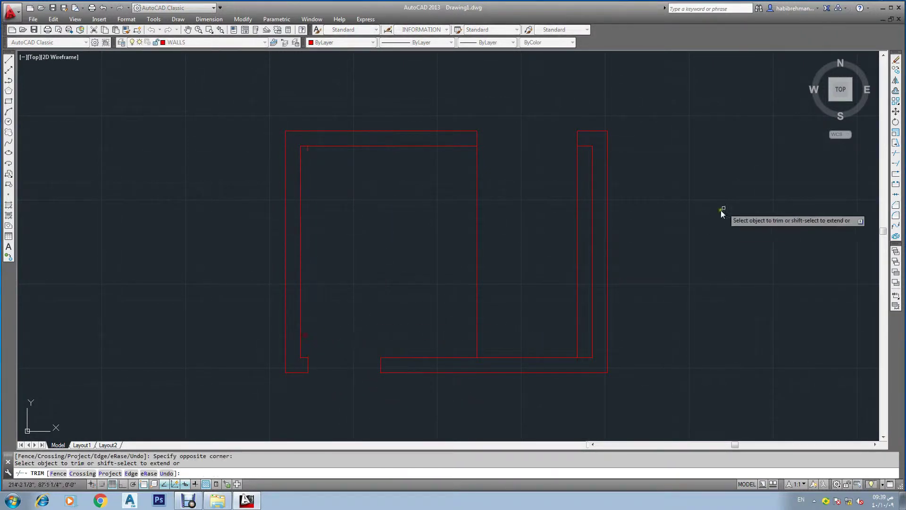
click(590, 234)
click(526, 242)
key(Escape)
key(Escape)
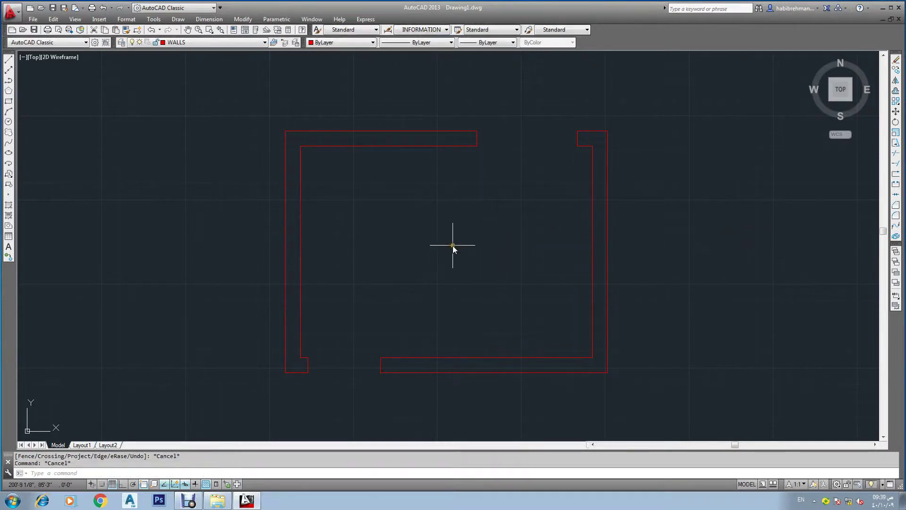
key(Escape)
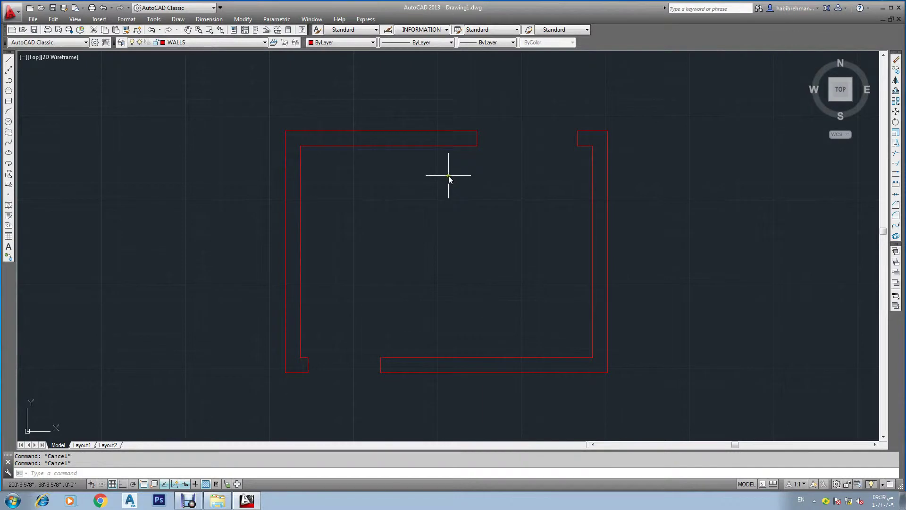
- Draw rectangles across the top and bottom wall openings
text(rec)
key(Return)
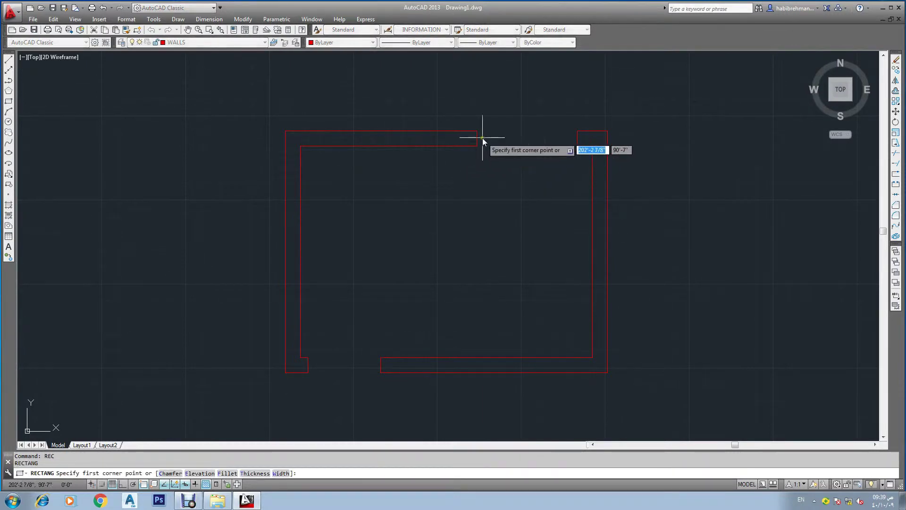
click(477, 131)
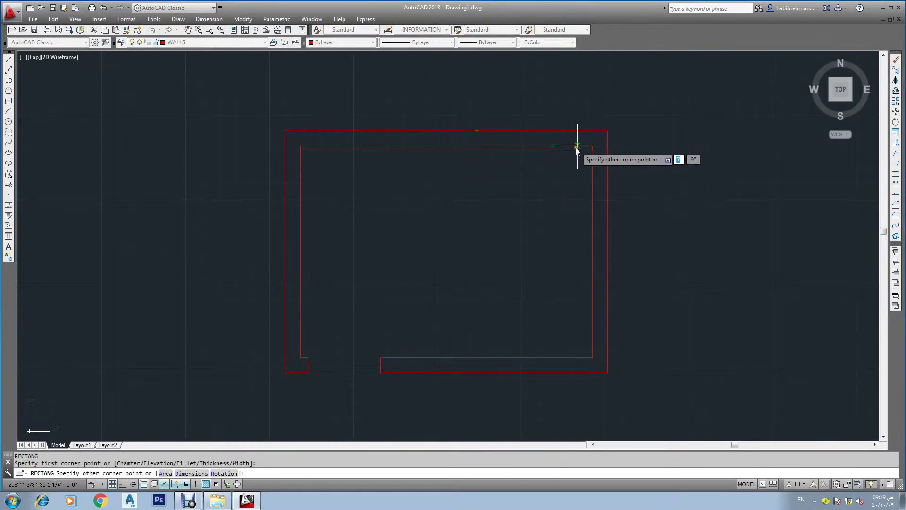
click(575, 147)
key(Escape)
key(Return)
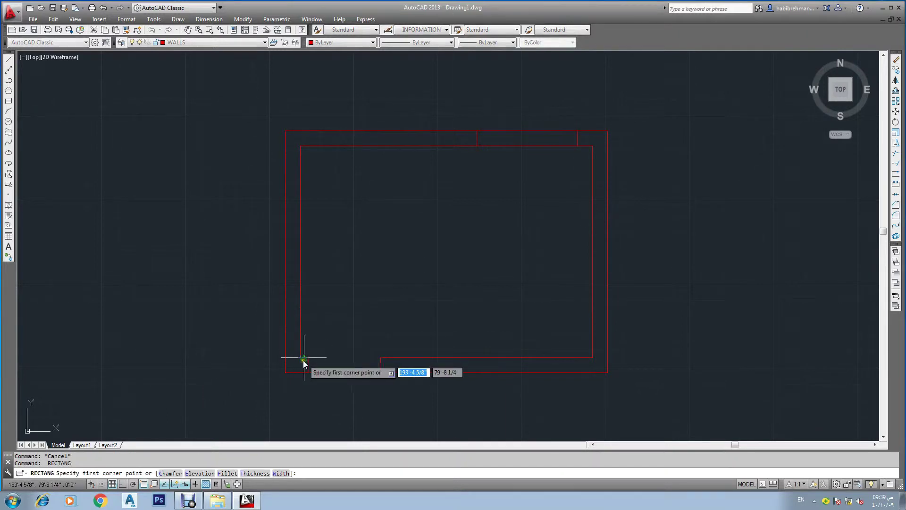
click(308, 357)
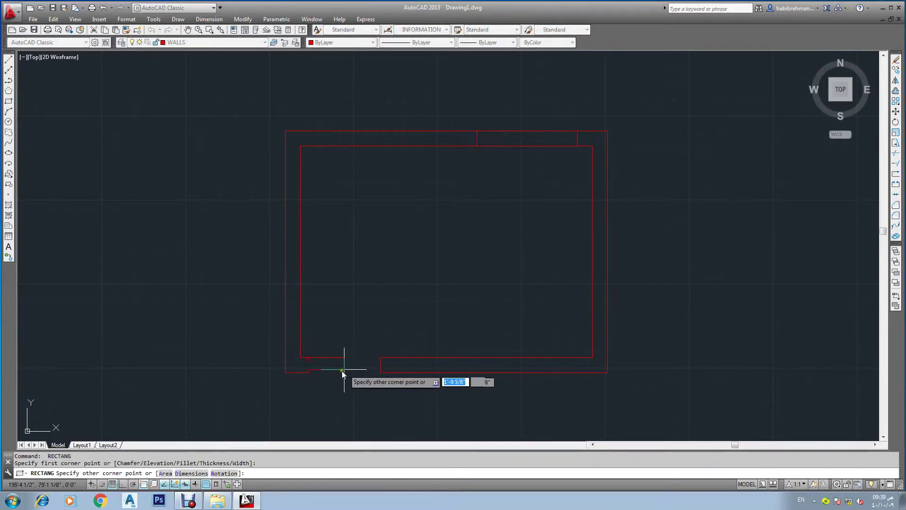
click(380, 373)
key(Escape)
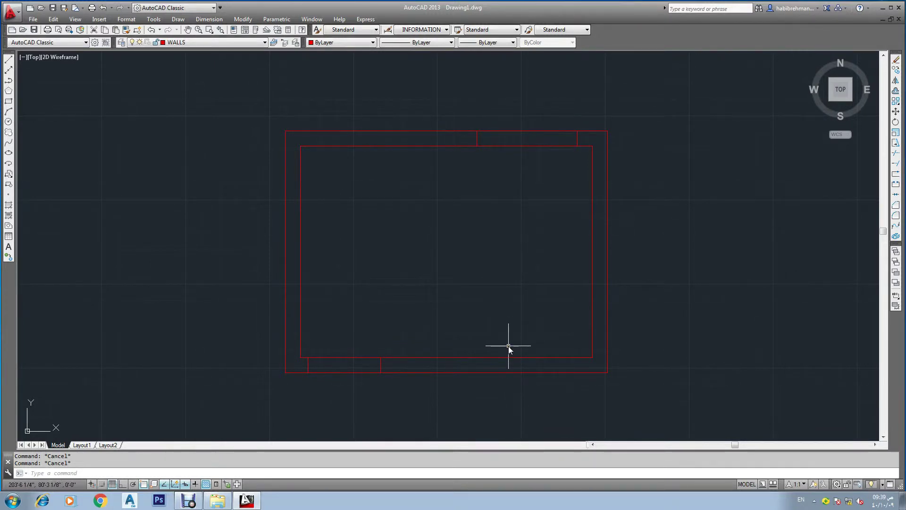
- Put the bottom opening's rectangle on the WINDOWS layer via Properties
click(339, 363)
click(329, 397)
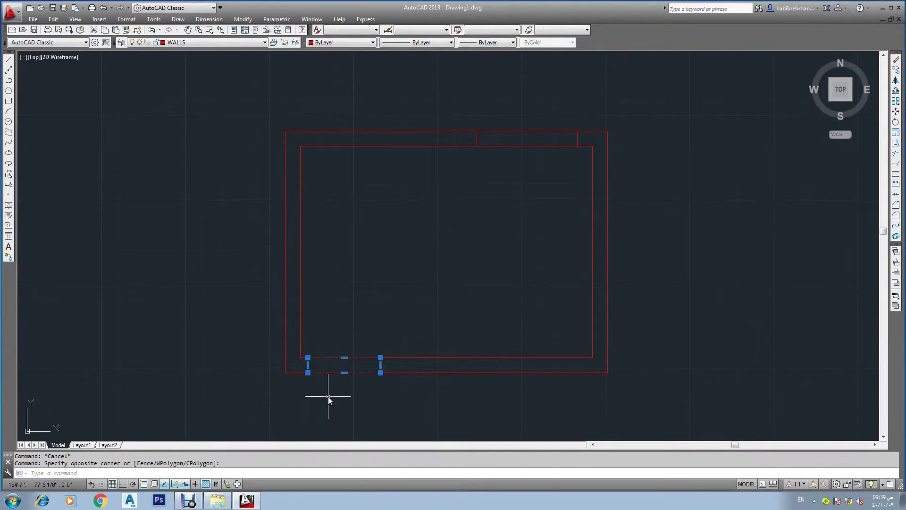
key(ctrl+1)
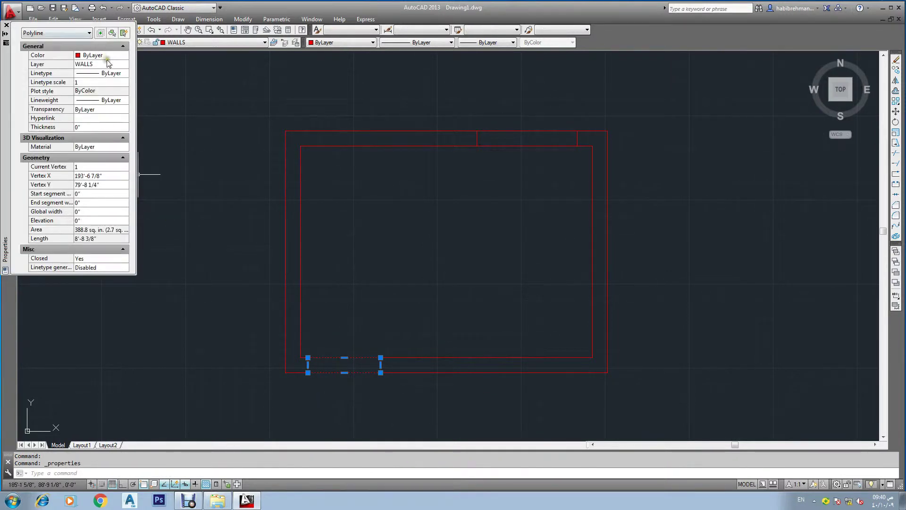
click(108, 64)
click(97, 117)
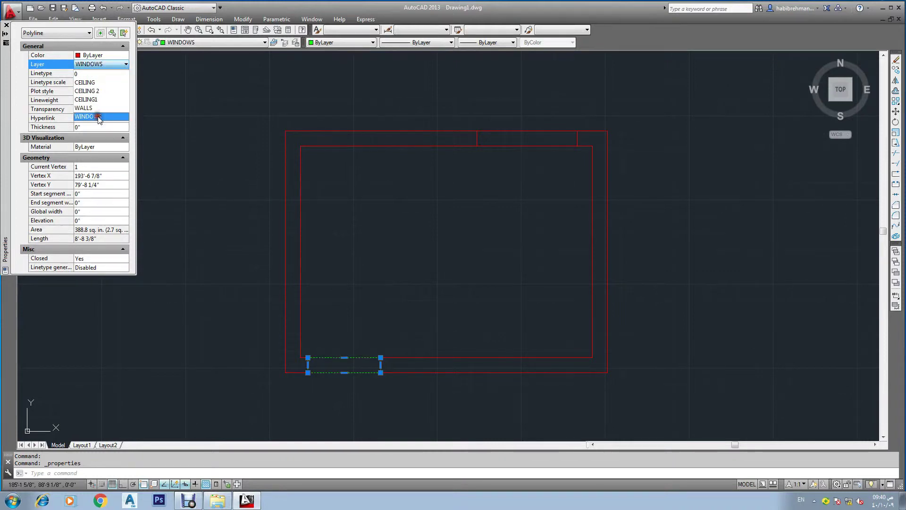
click(97, 117)
- Put the top opening's rectangle on the WINDOWS layer as well
click(6, 25)
key(Escape)
click(528, 161)
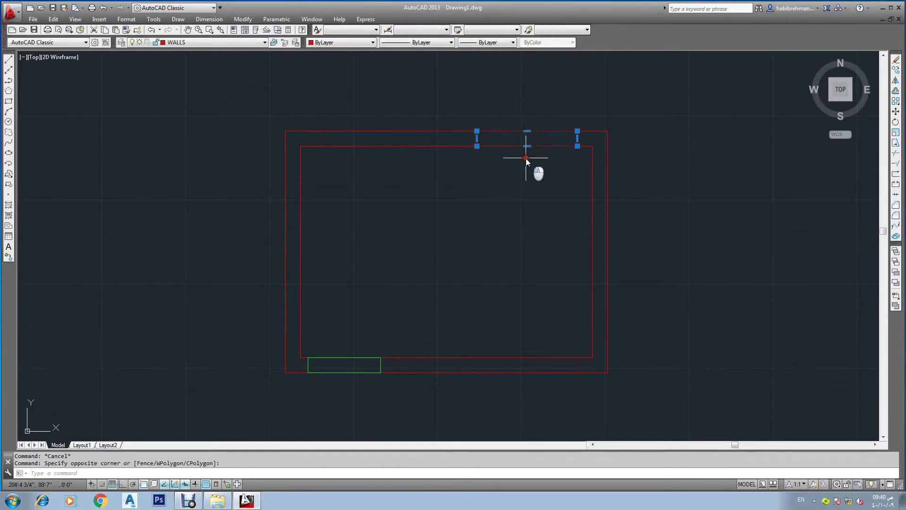
key(ctrl+1)
click(93, 64)
click(126, 64)
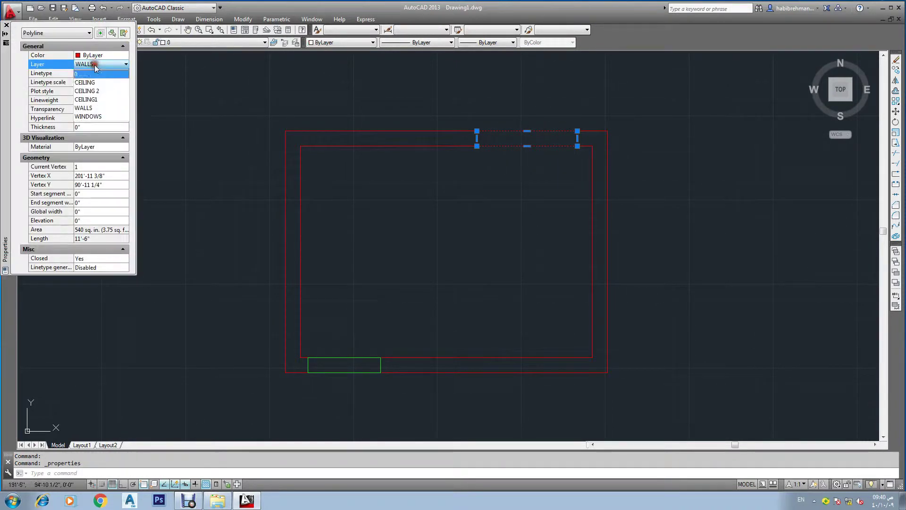
click(96, 117)
click(7, 24)
key(Escape)
key(Escape)
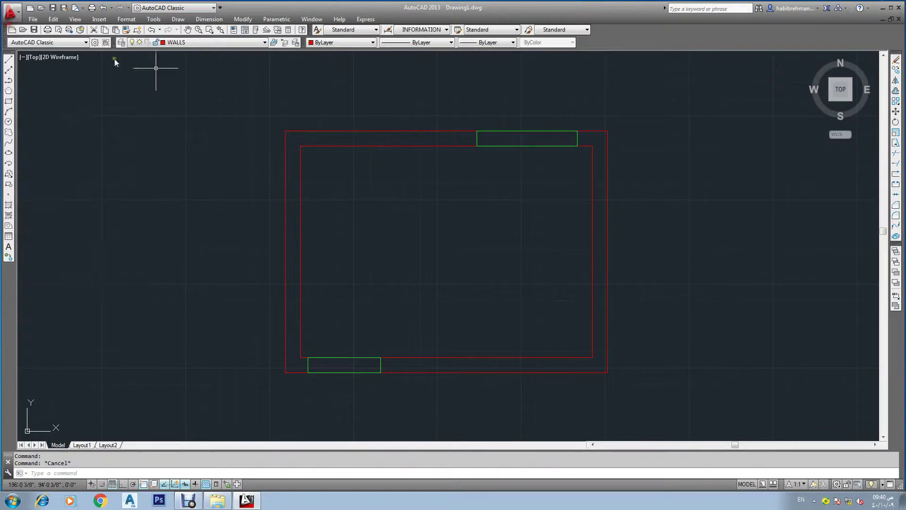
text(o)
key(Return)
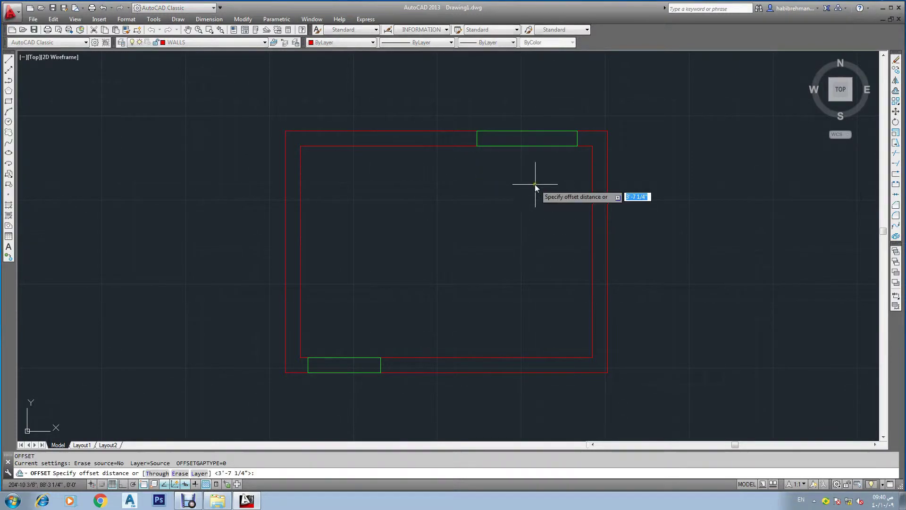
text(9)
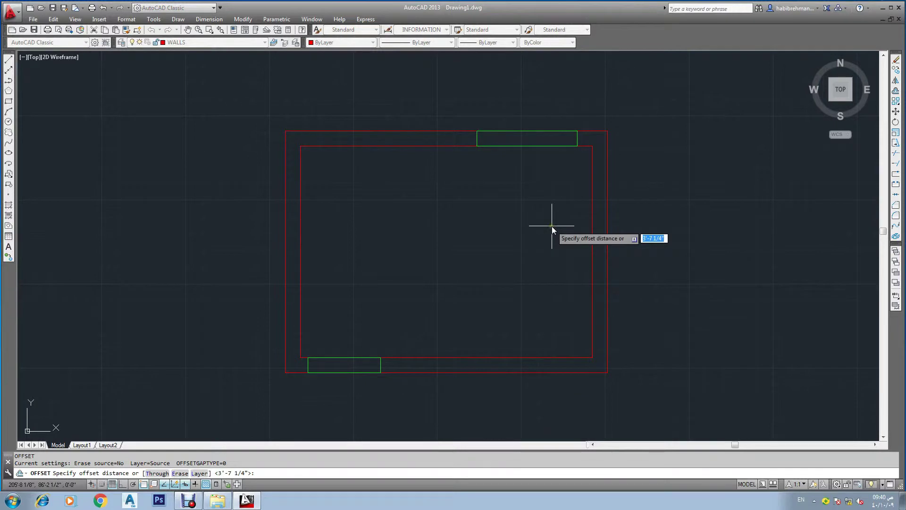
key(Return)
click(592, 245)
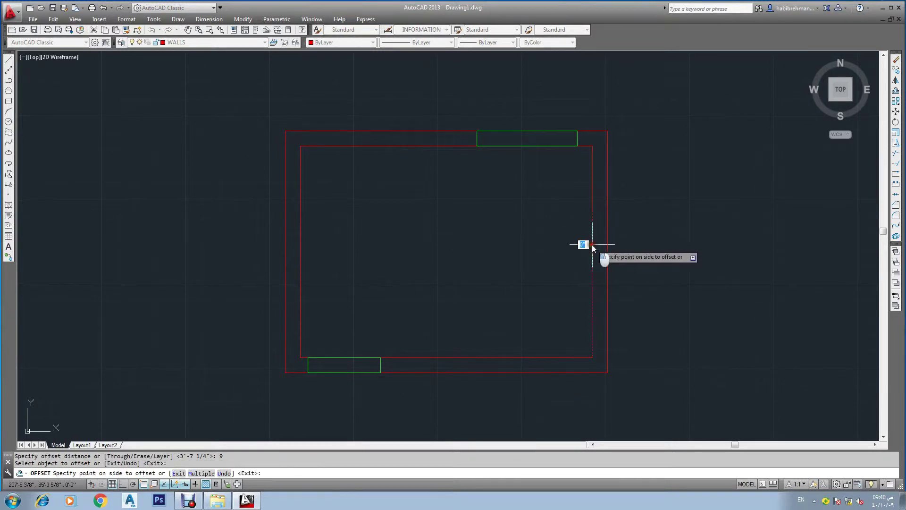
click(301, 255)
click(330, 251)
click(398, 145)
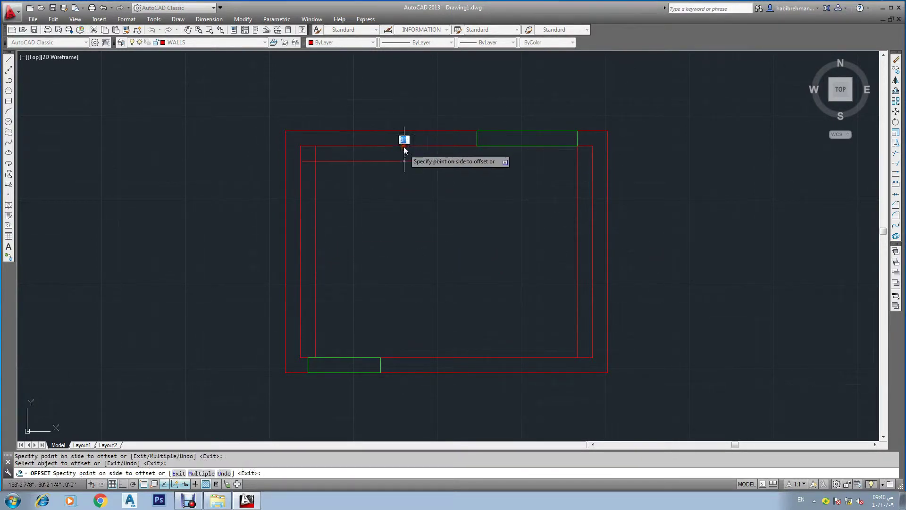
click(412, 200)
click(446, 358)
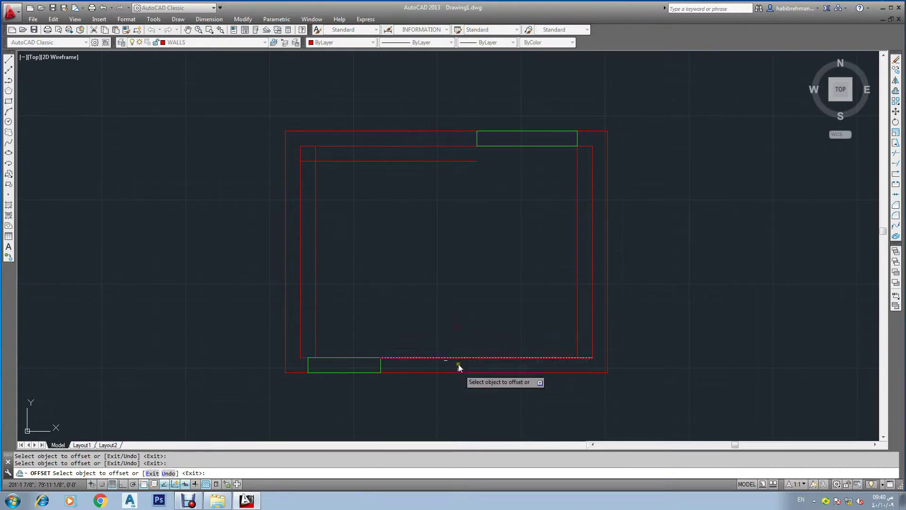
click(474, 353)
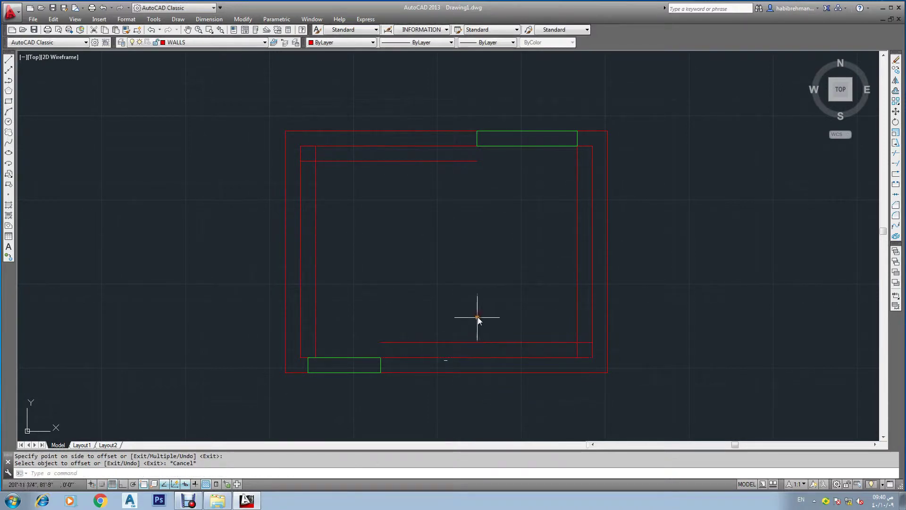
key(Escape)
text(rec)
key(Return)
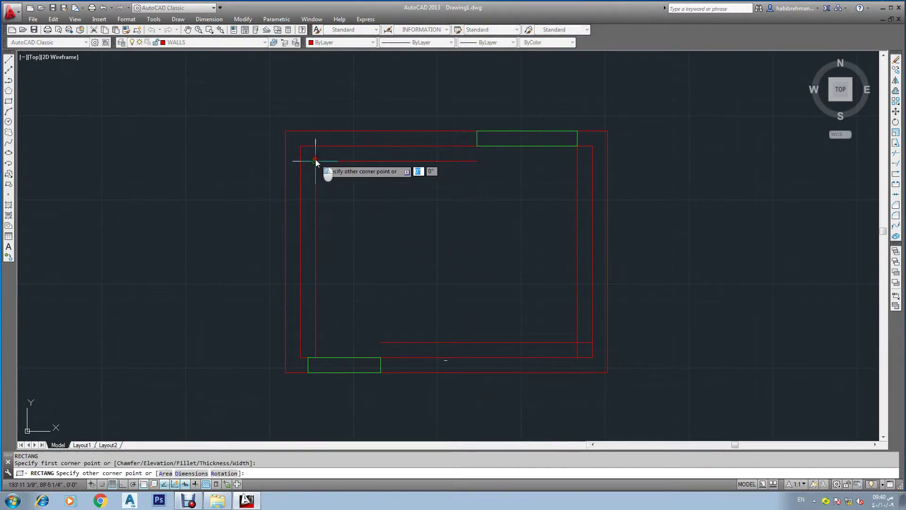
click(316, 161)
click(578, 342)
key(Escape)
key(Escape)
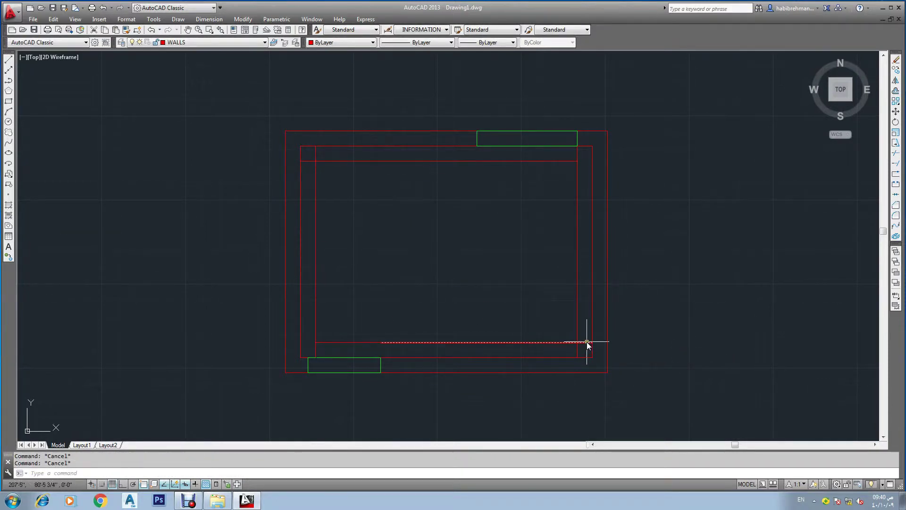
text(e)
key(Return)
click(588, 342)
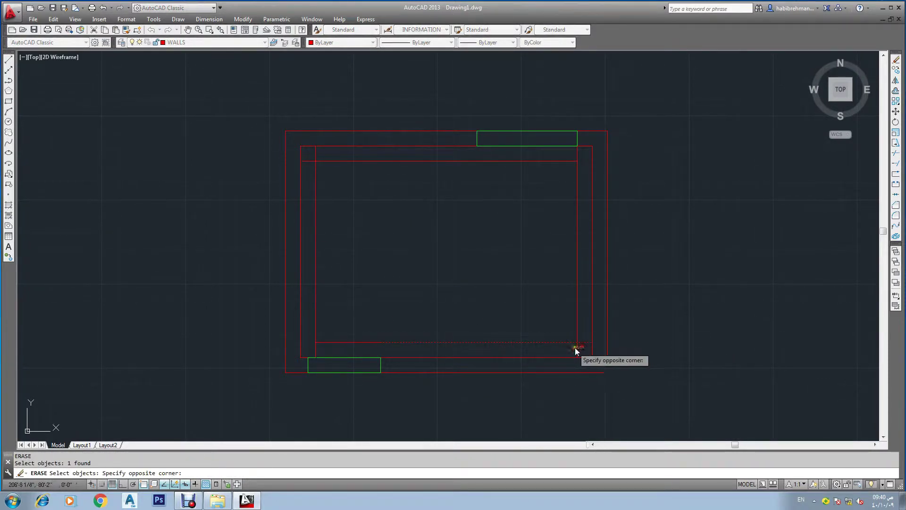
click(423, 285)
click(310, 154)
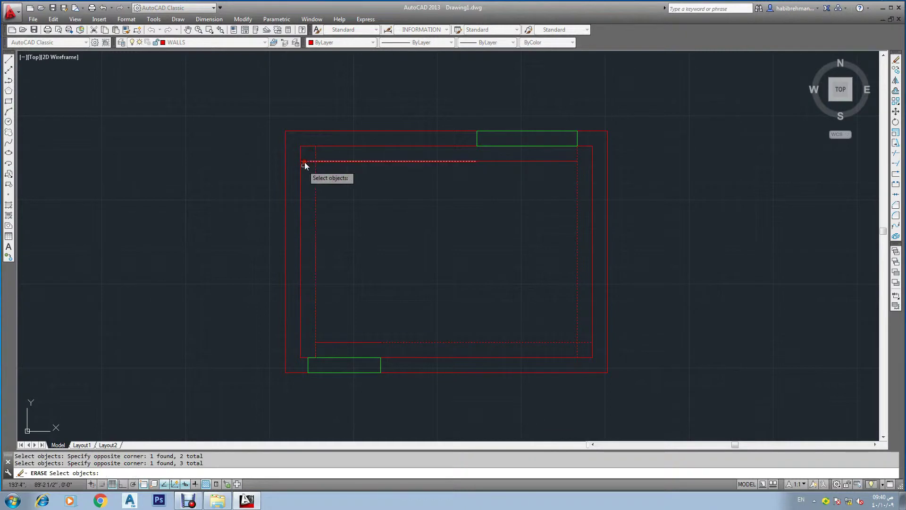
click(306, 162)
key(Escape)
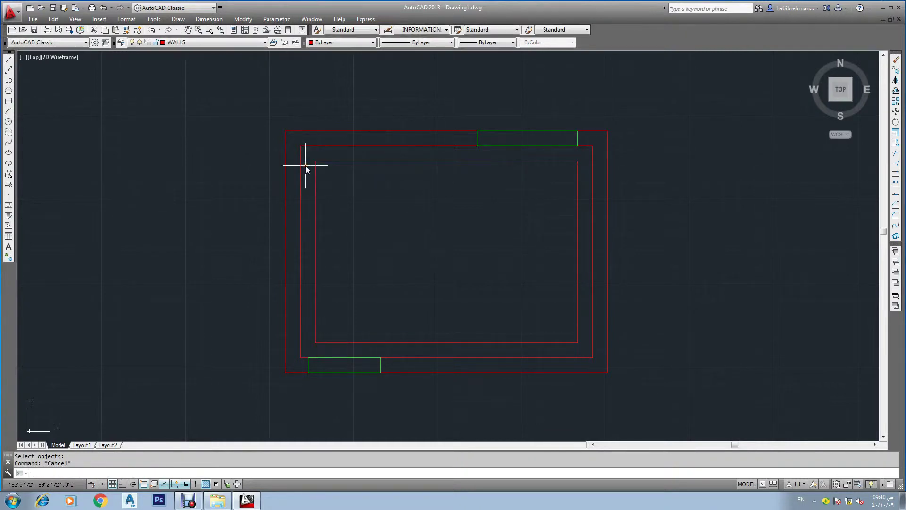
key(Escape)
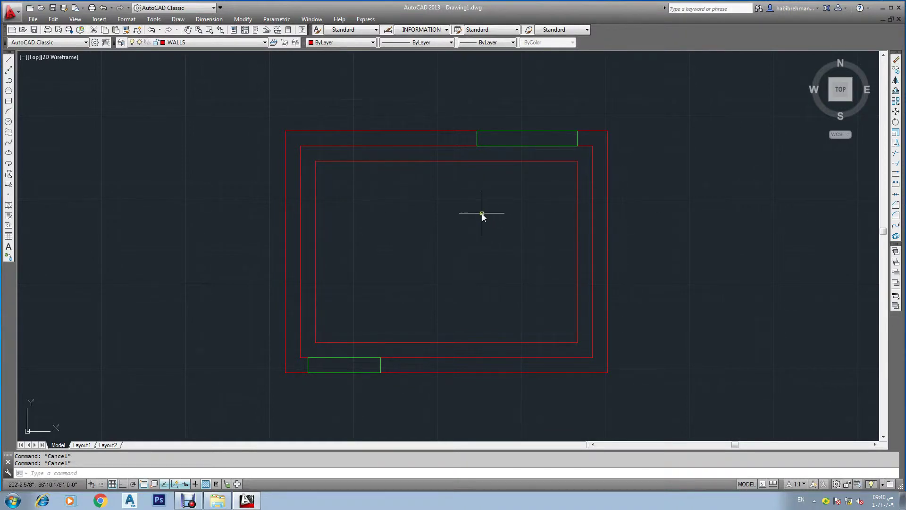
- Set the offset distance to 2', abandoning a briefly started arc
text(a)
key(Return)
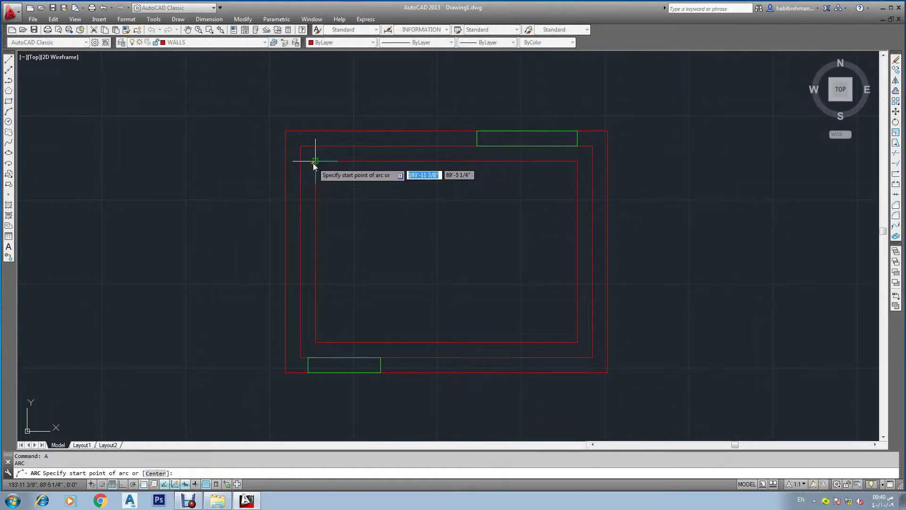
click(316, 162)
key(Escape)
text(o)
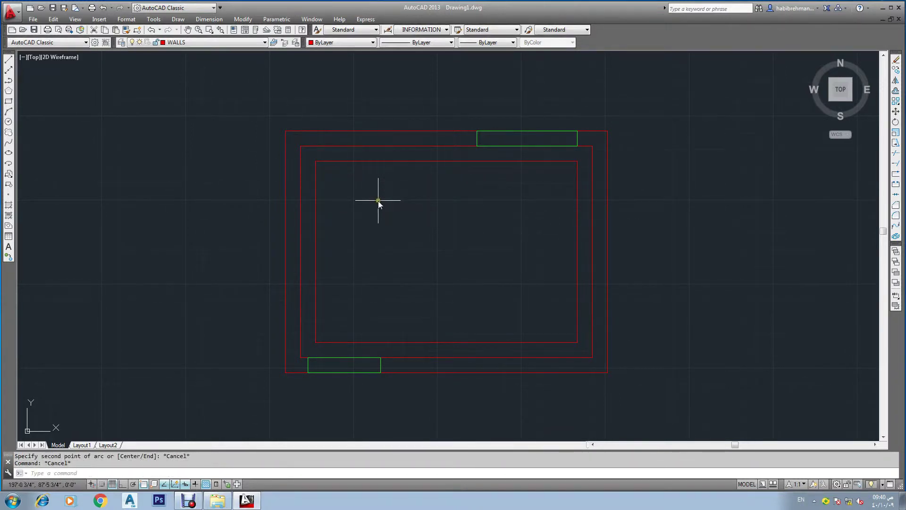
key(Return)
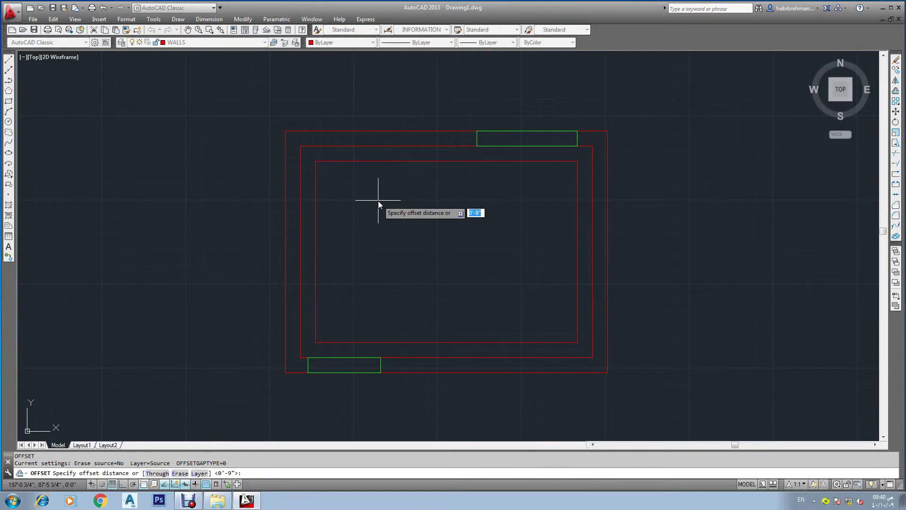
text(2')
key(Return)
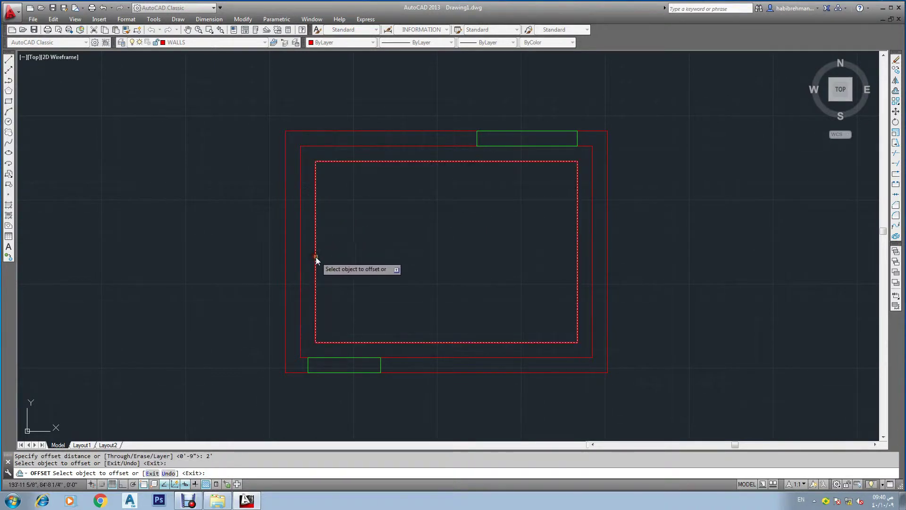
key(Escape)
- Explode the inner wall rectangle and offset its left edge 2' into the room
text(x)
key(Return)
click(315, 257)
key(Escape)
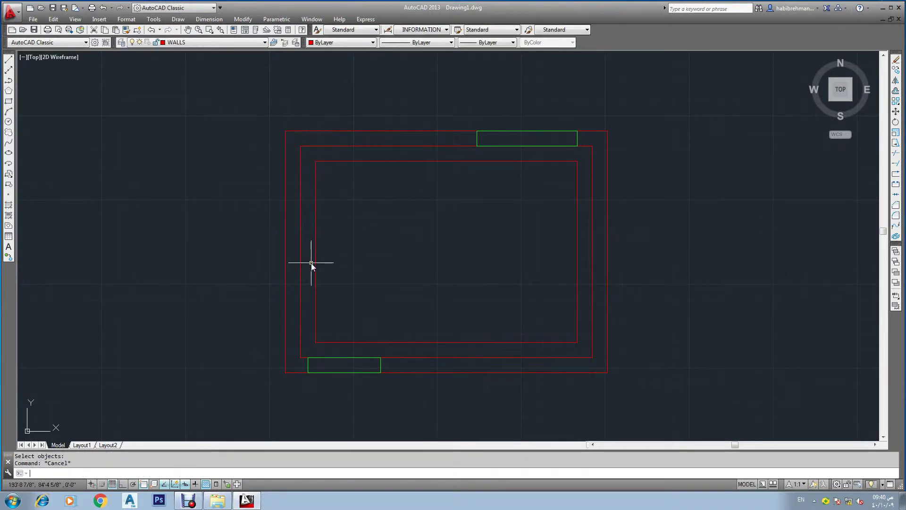
text(o)
key(Return)
- Offset the new line 1' further in and erase the first offset line
key(Return)
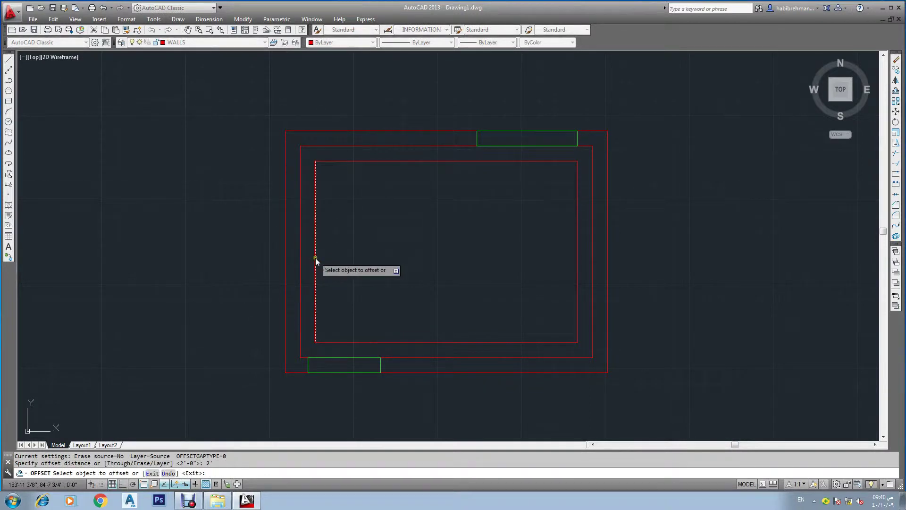
click(316, 258)
click(336, 258)
key(Escape)
text(o)
key(Return)
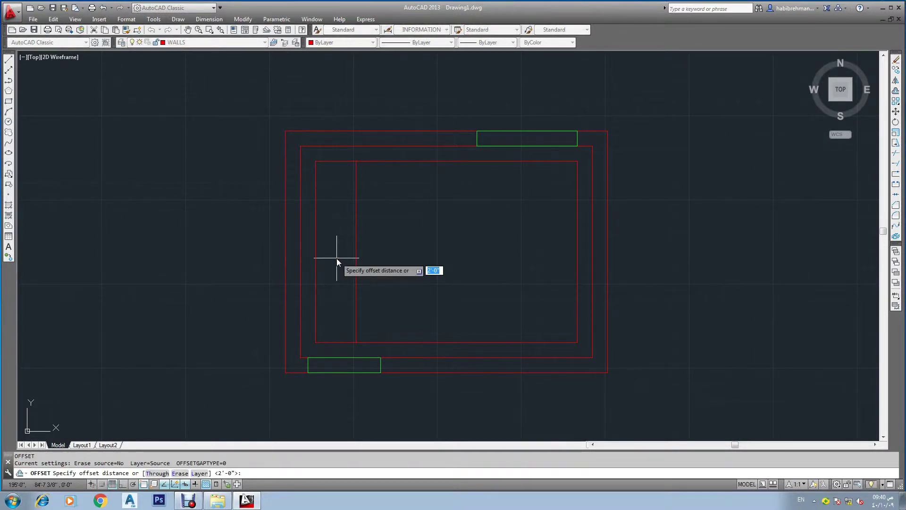
text(1)
text(')
key(Return)
click(356, 266)
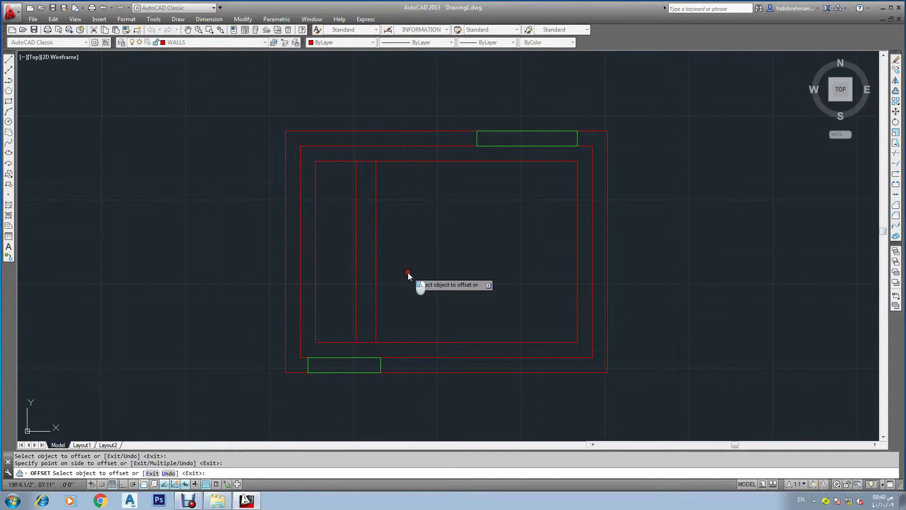
key(Escape)
click(369, 252)
click(346, 264)
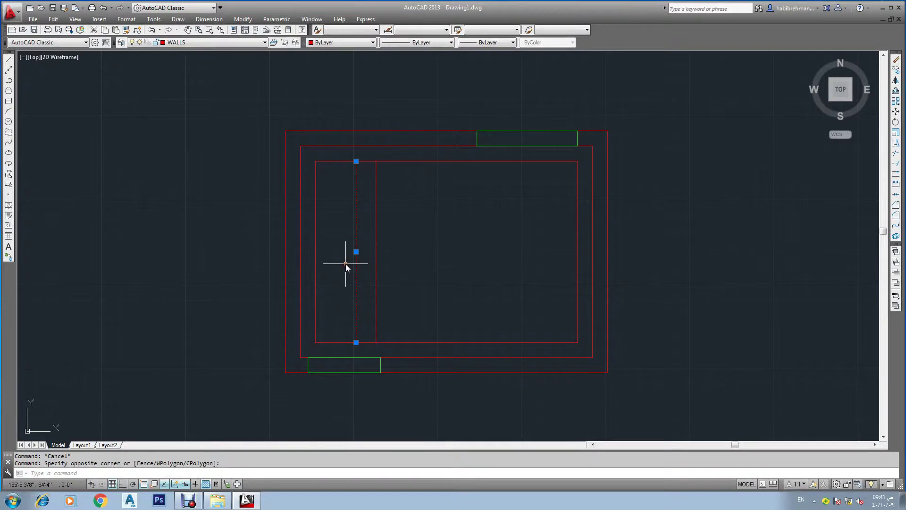
key(Delete)
key(Escape)
- Draw a 3-point arc from the top-left to the bottom-left inner corner through the guide line, then delete the guide
text(a)
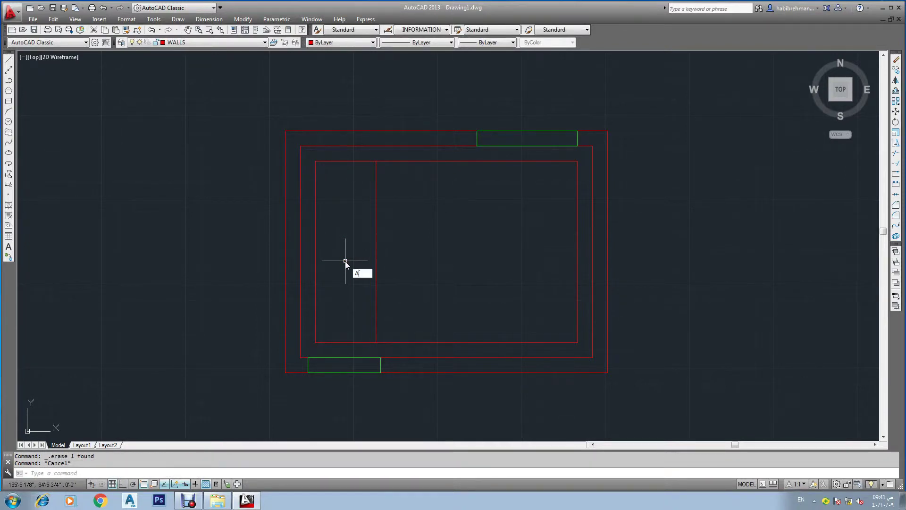
key(Return)
click(315, 162)
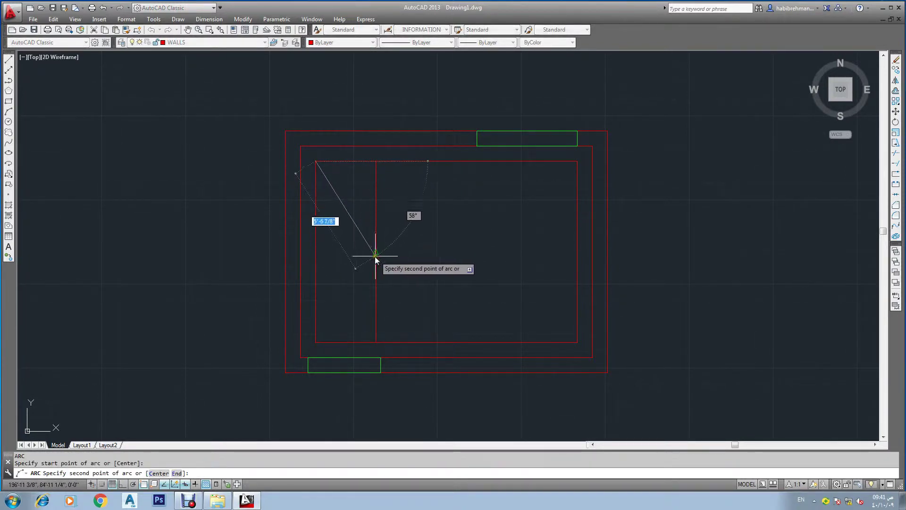
click(376, 252)
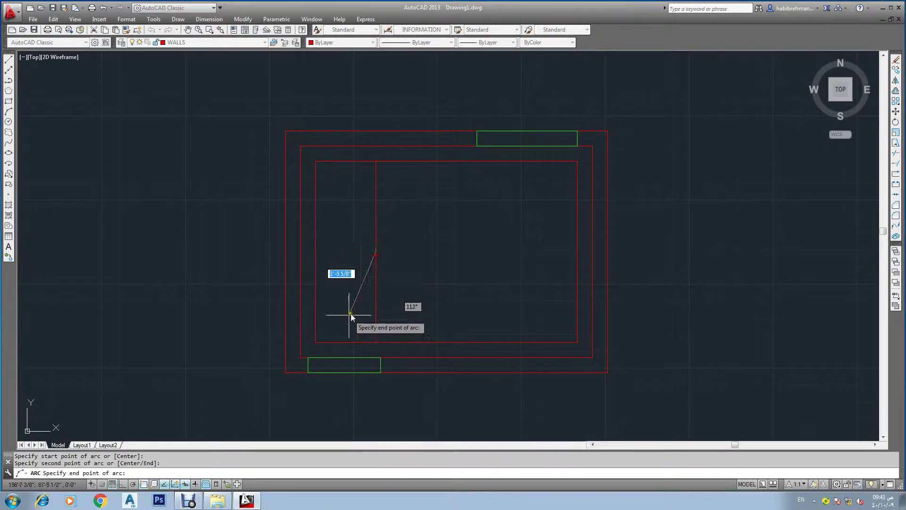
click(318, 343)
key(Escape)
click(378, 319)
key(Delete)
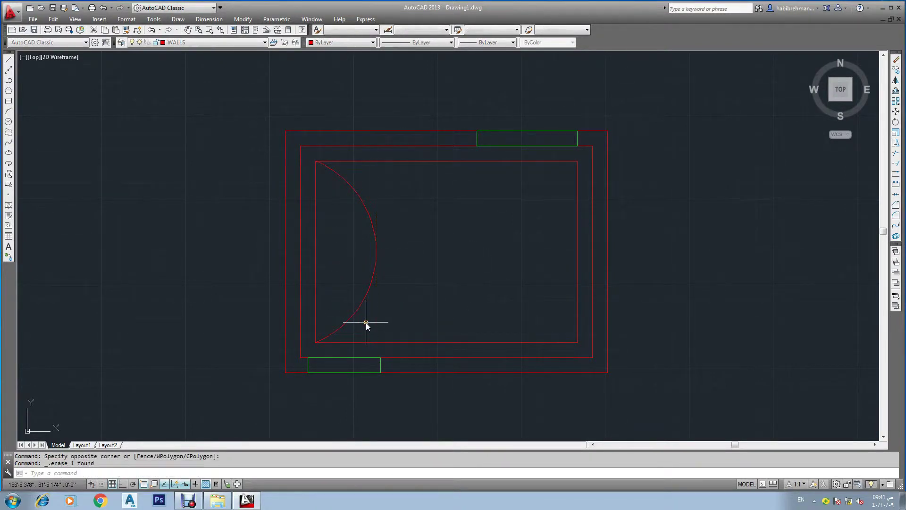
- Offset the arc outward to create a parallel outer arc
text(o)
key(Return)
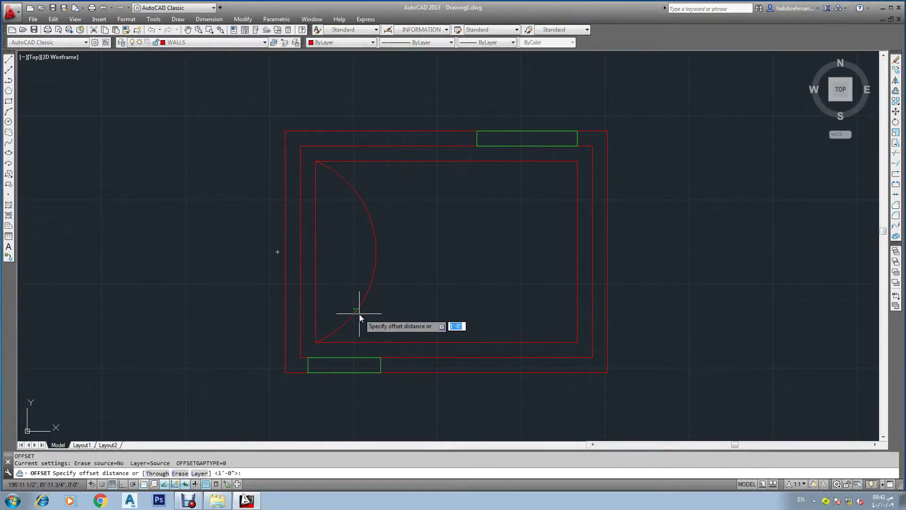
text(9)
key(Return)
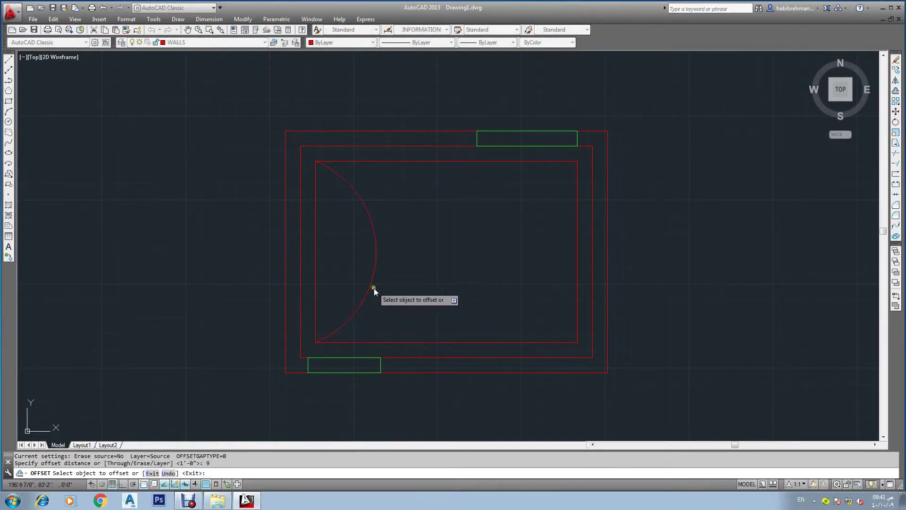
click(371, 284)
click(427, 284)
key(Return)
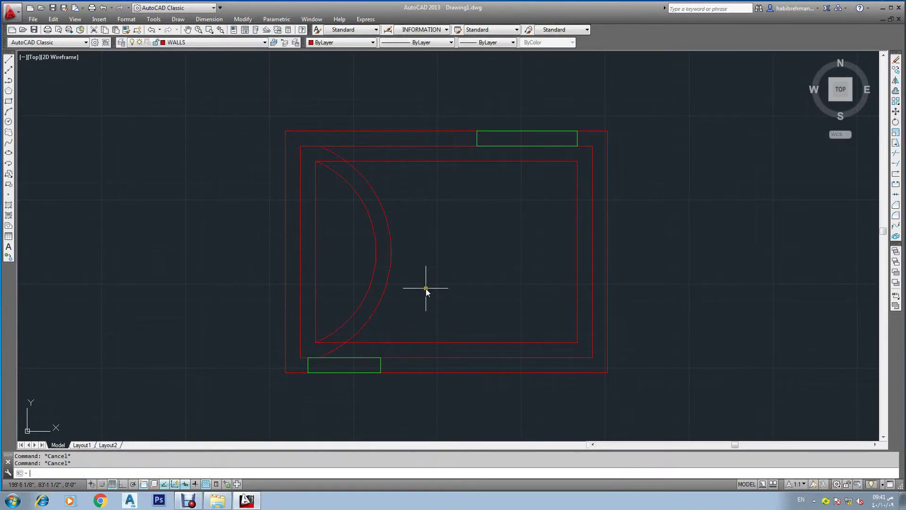
- Begin a trim using the bottom inner wall line as cutting edge
text(tr)
key(Return)
click(367, 343)
- Extend the inner arc's lower end to the middle wall
key(Return)
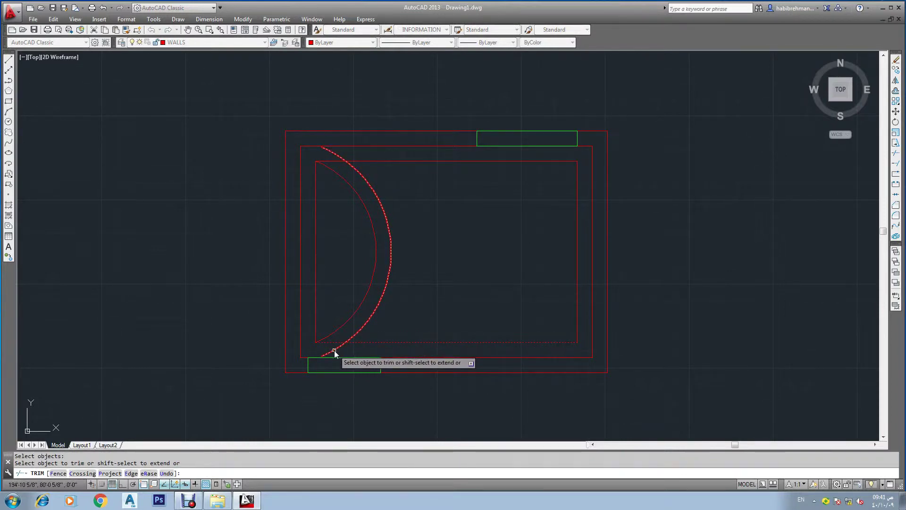
key(Escape)
key(Escape)
text(EX)
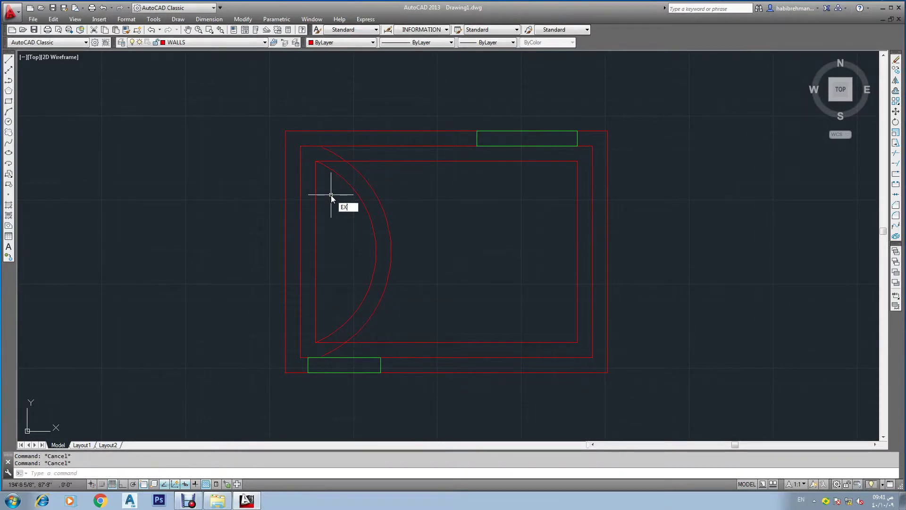
key(Return)
key(Return)
key(Escape)
key(Escape)
text(ex)
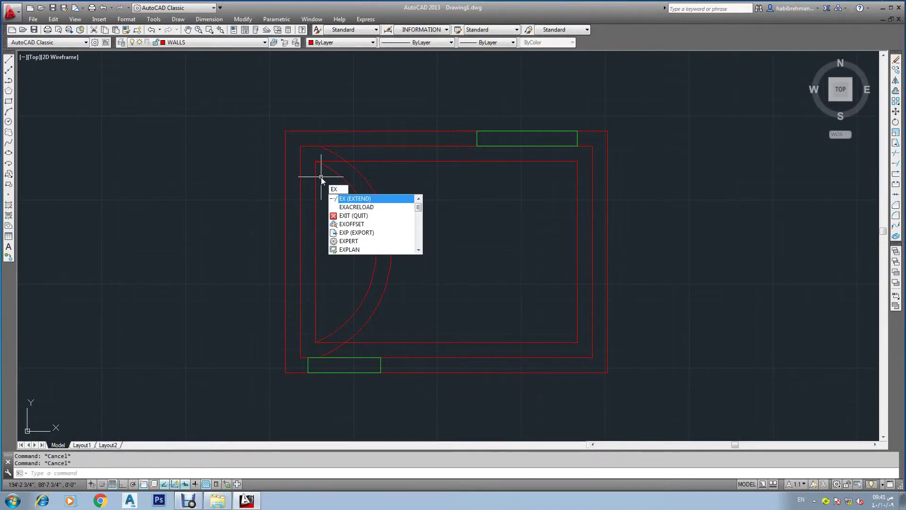
key(Return)
key(Return)
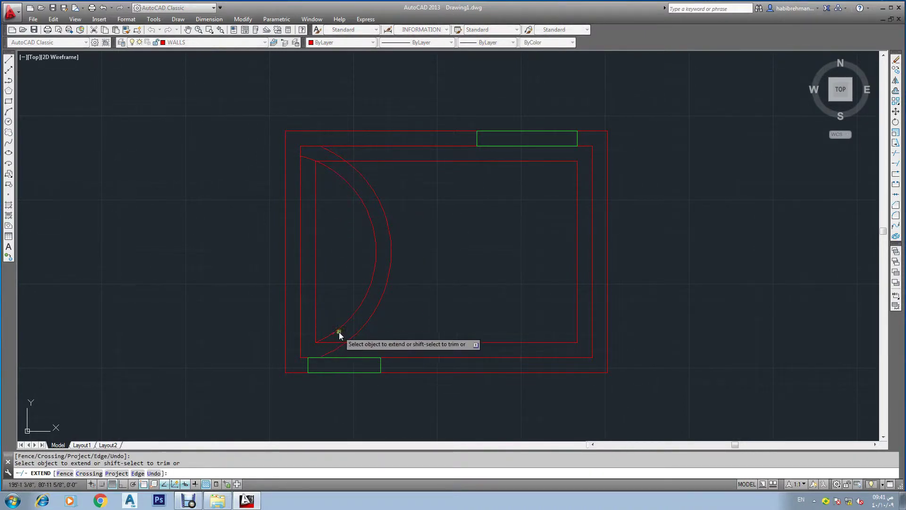
click(335, 332)
key(Escape)
- Erase the straight inner left wall line
text(tr)
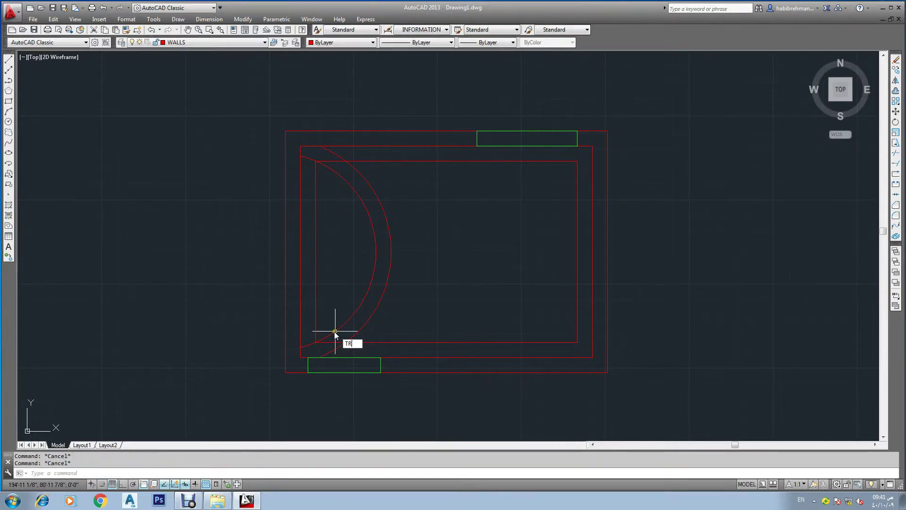
key(Return)
key(Return)
key(Escape)
click(316, 304)
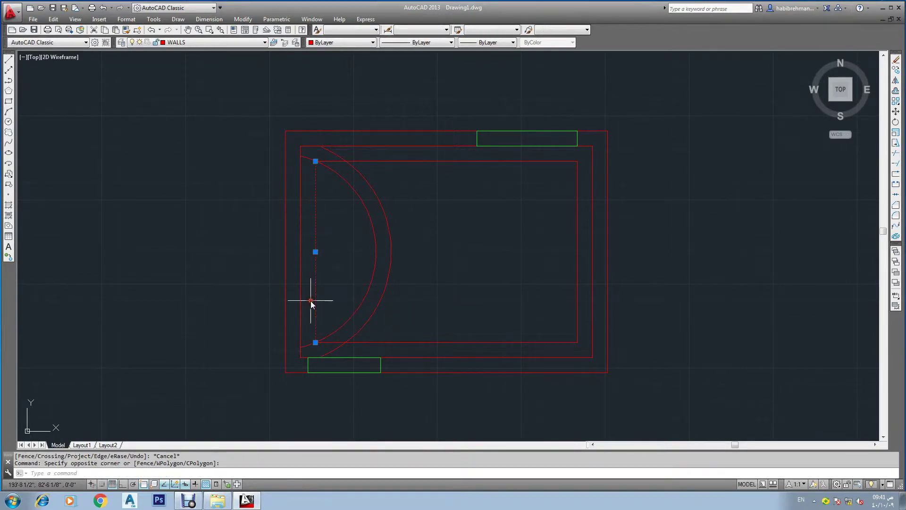
key(Delete)
key(Escape)
key(Escape)
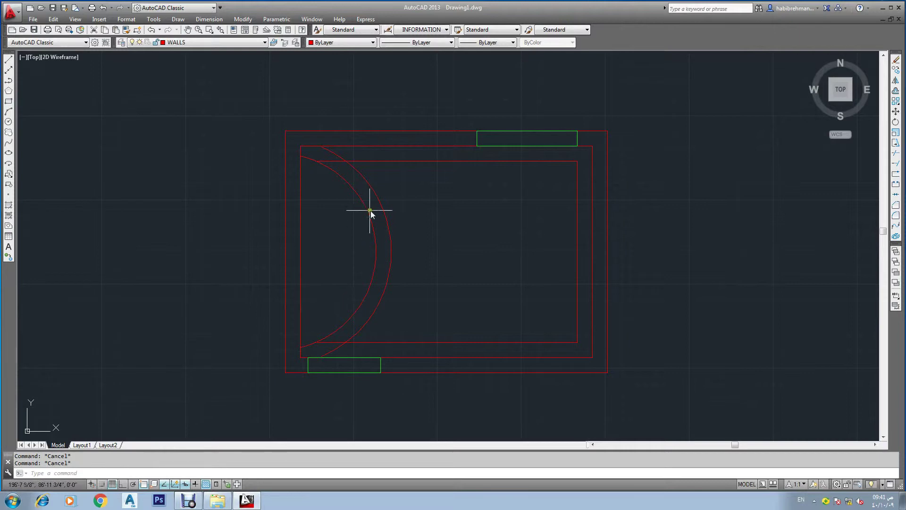
- Trim the inner top and bottom wall lines back to the outer arc
text(tr)
key(Return)
click(361, 172)
key(Return)
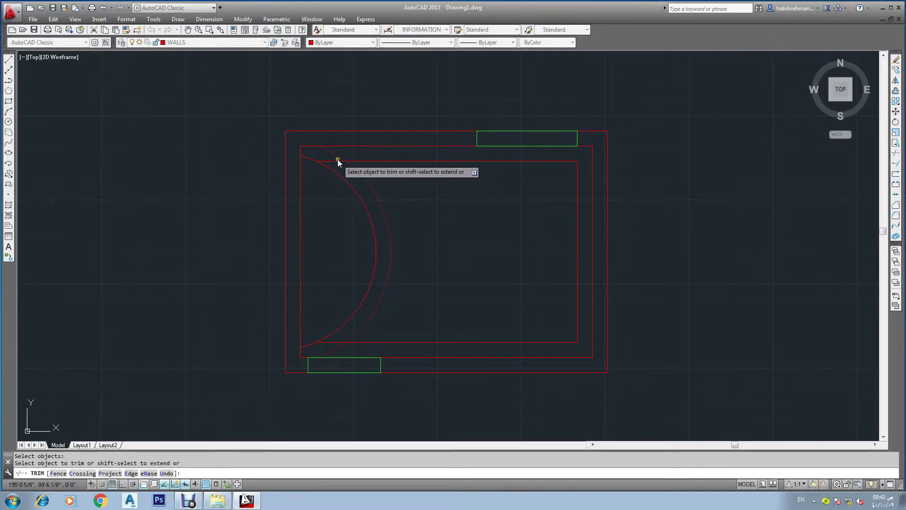
click(338, 159)
click(334, 343)
key(Escape)
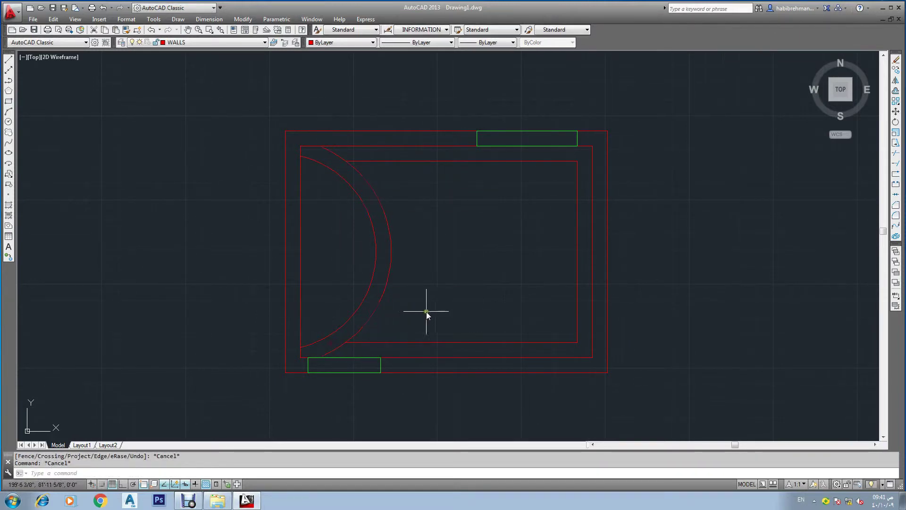
key(Escape)
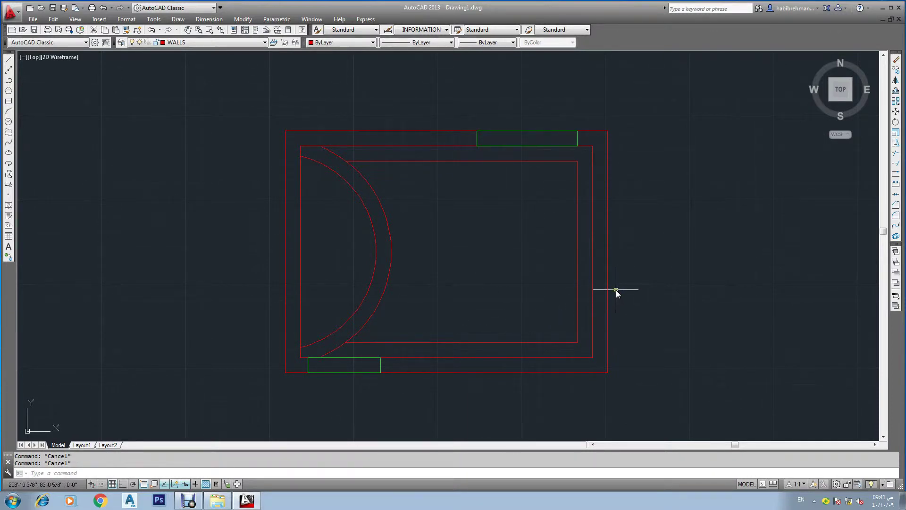
- Draw a short horizontal line from the outer arc's midpoint into the room
text(l)
key(Return)
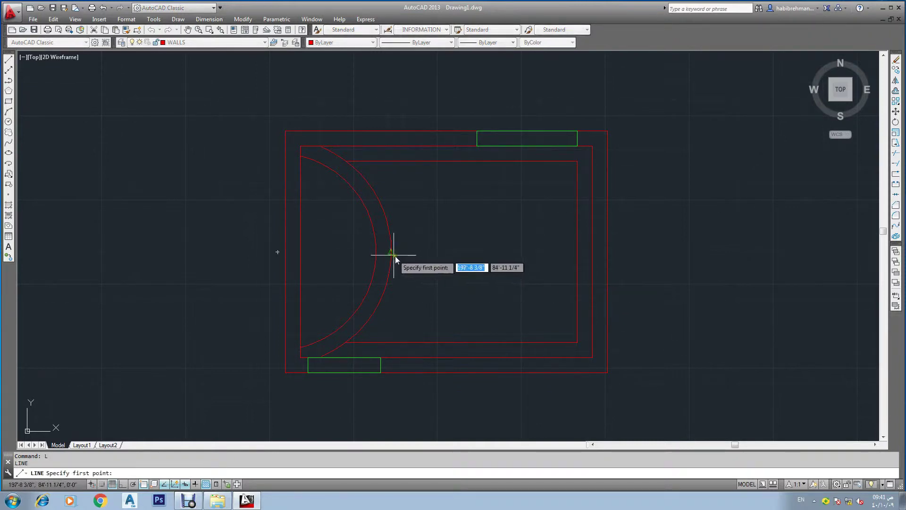
click(390, 254)
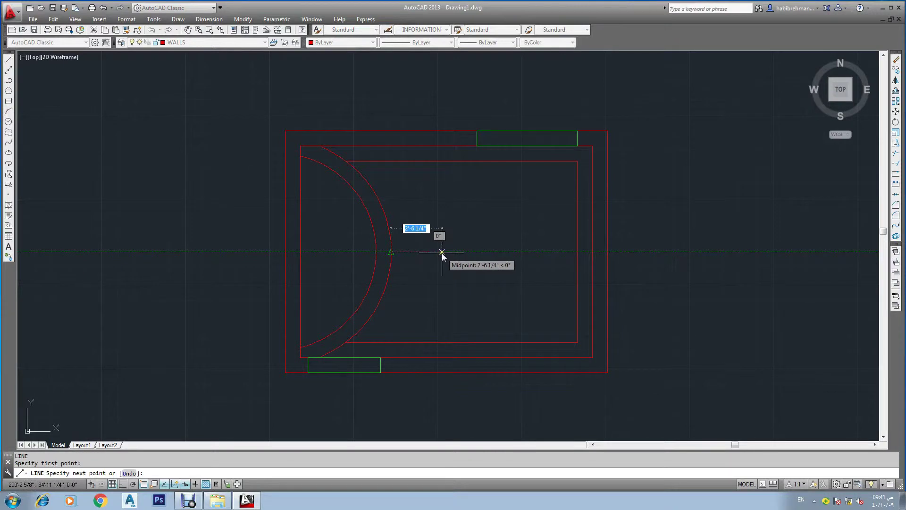
click(442, 253)
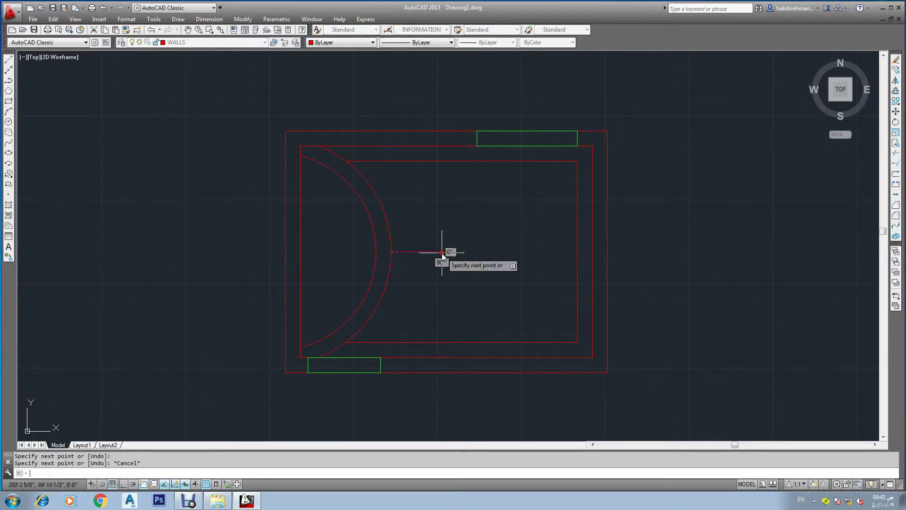
key(Escape)
key(Escape)
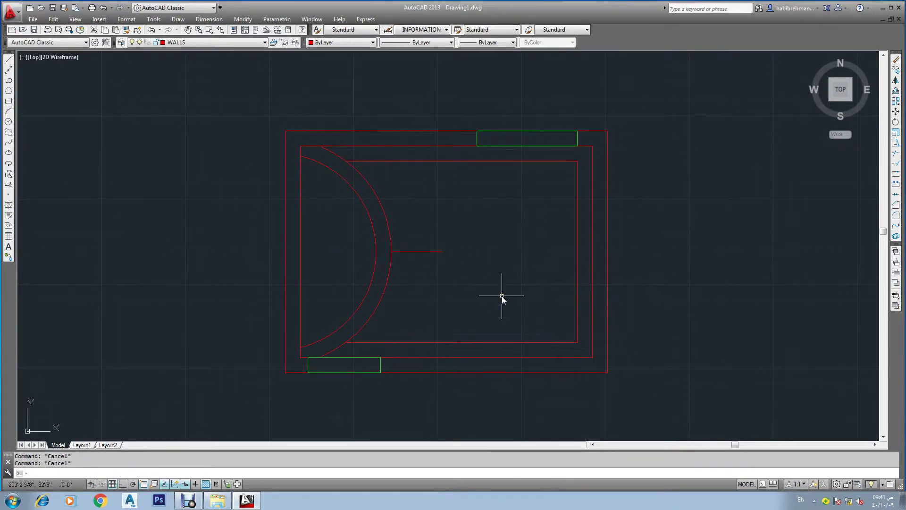
- Draw a vertical line from the arc up to the top inner wall
text(L)
key(Return)
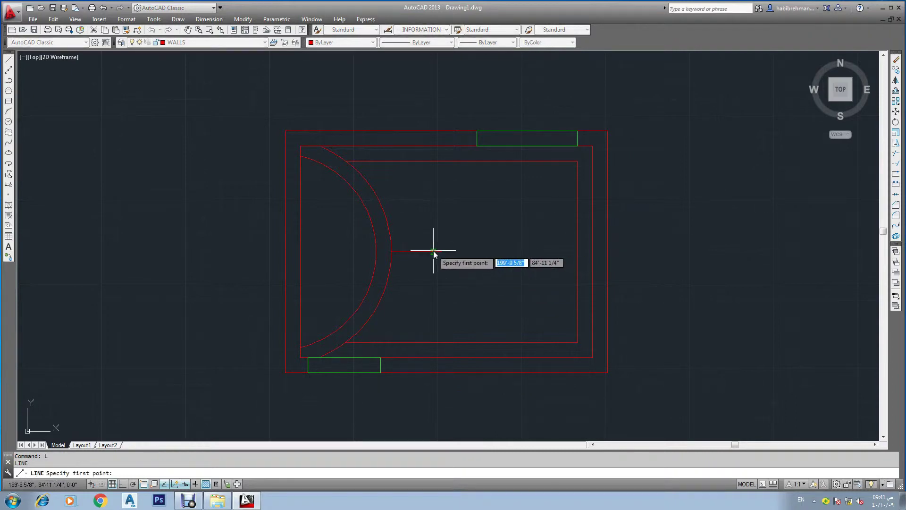
click(389, 253)
click(389, 167)
key(Escape)
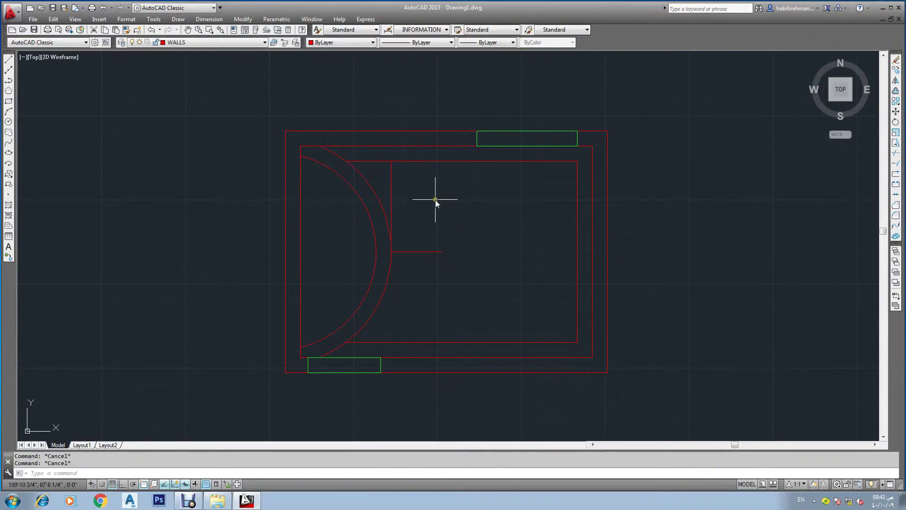
text(O)
key(Return)
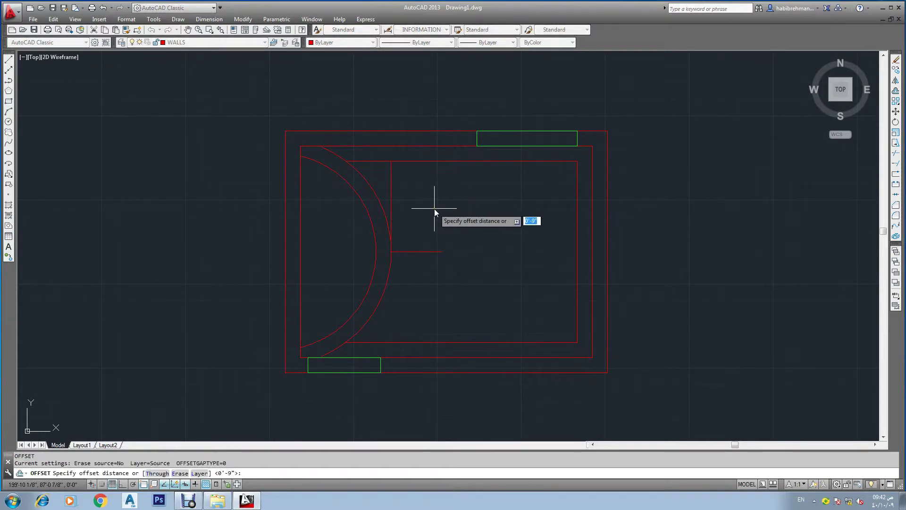
- Offset the vertical line 12 inches to the right
text(12)
key(Return)
click(391, 206)
click(419, 209)
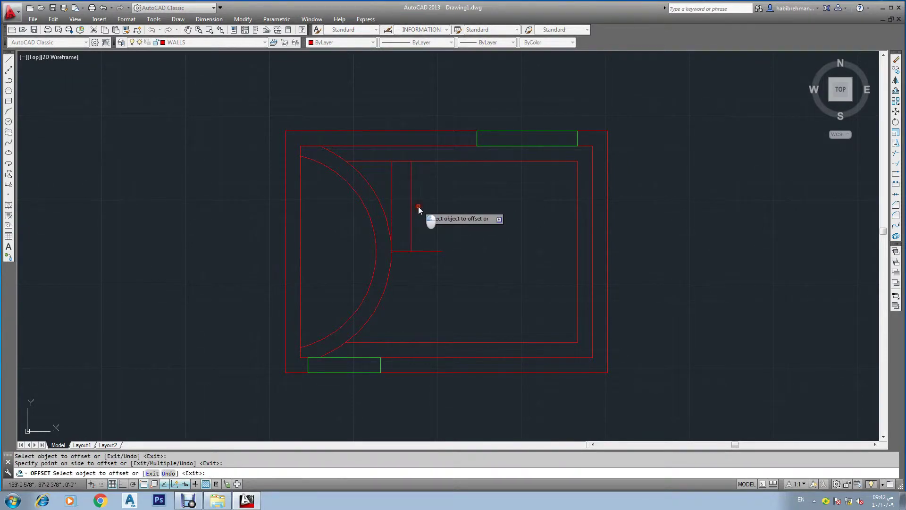
key(Escape)
key(Escape)
- Extend the new vertical line down to the bottom inner wall
text(x)
key(Return)
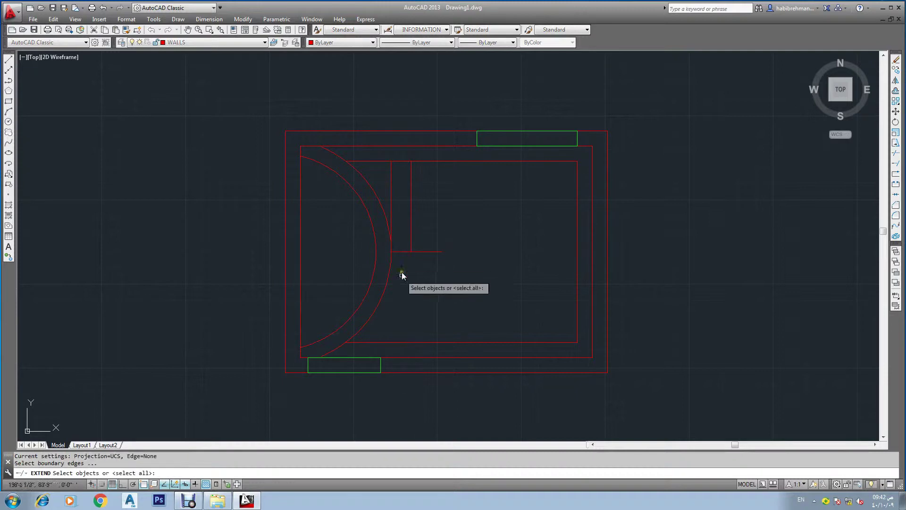
click(400, 342)
key(Return)
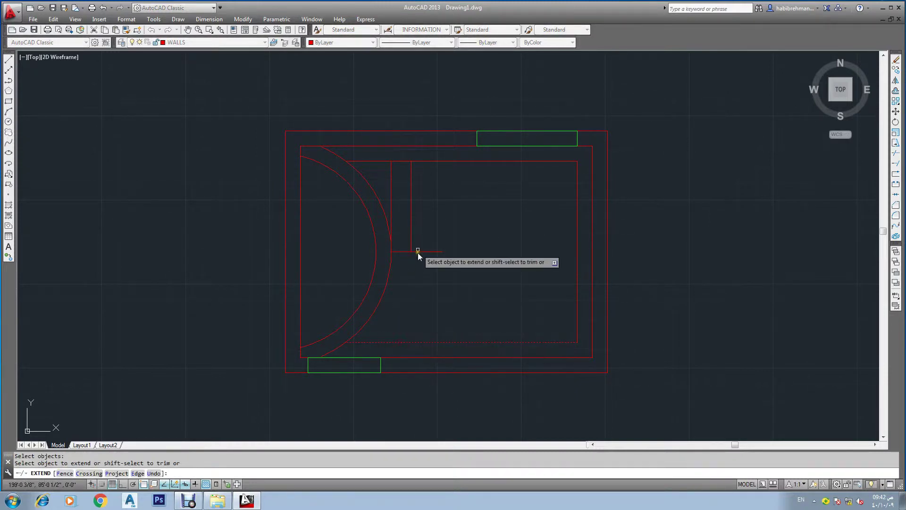
click(410, 232)
key(Escape)
key(Escape)
- Erase the old shorter vertical line and trim the arc stub beyond the new line
click(392, 207)
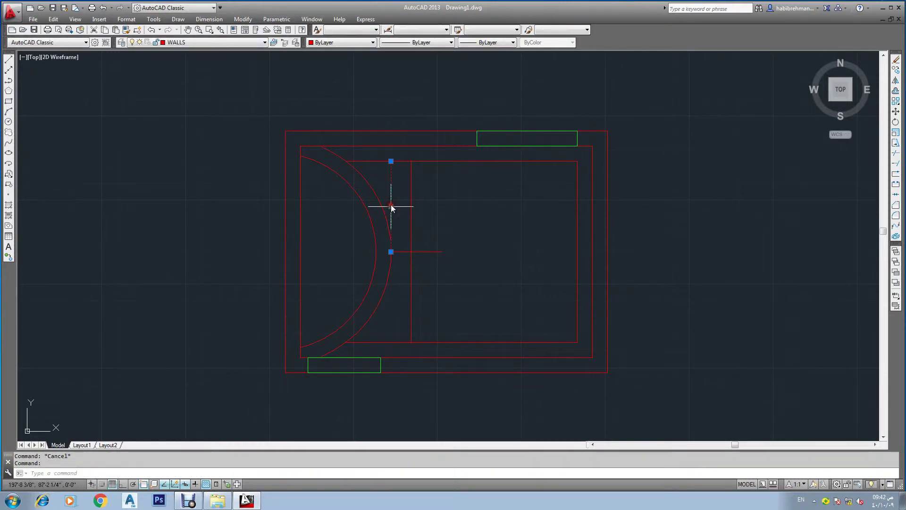
key(Delete)
key(Escape)
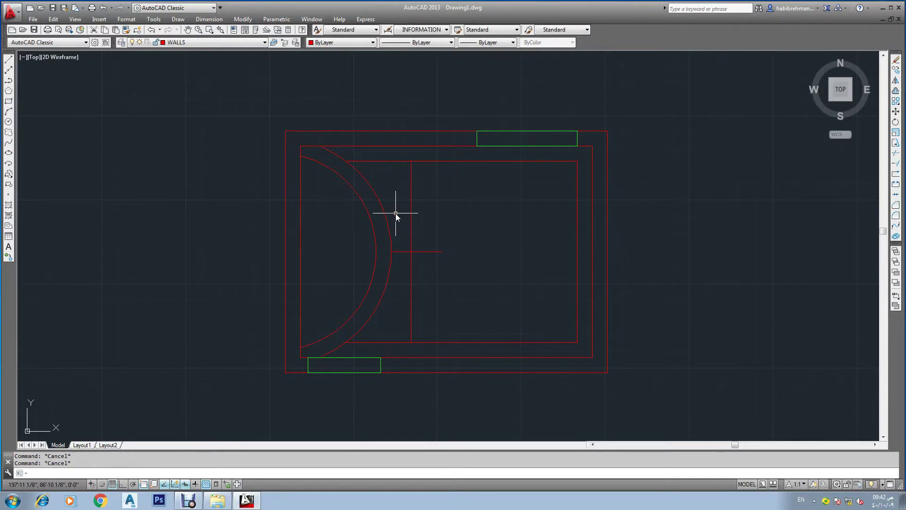
text(tr)
key(Return)
key(Return)
click(429, 252)
key(Escape)
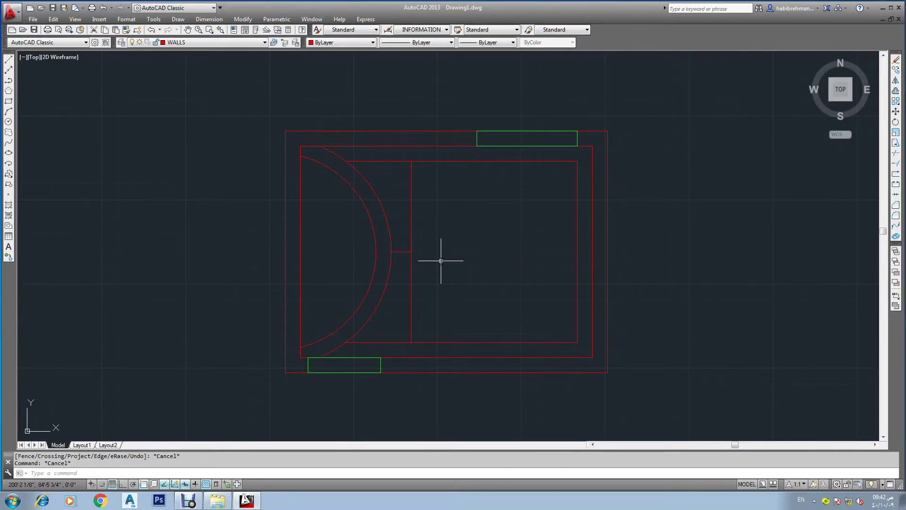
- Attempt a 2.25 offset of the short arc stub, then clear the selection
text(o)
key(Return)
text(2.)
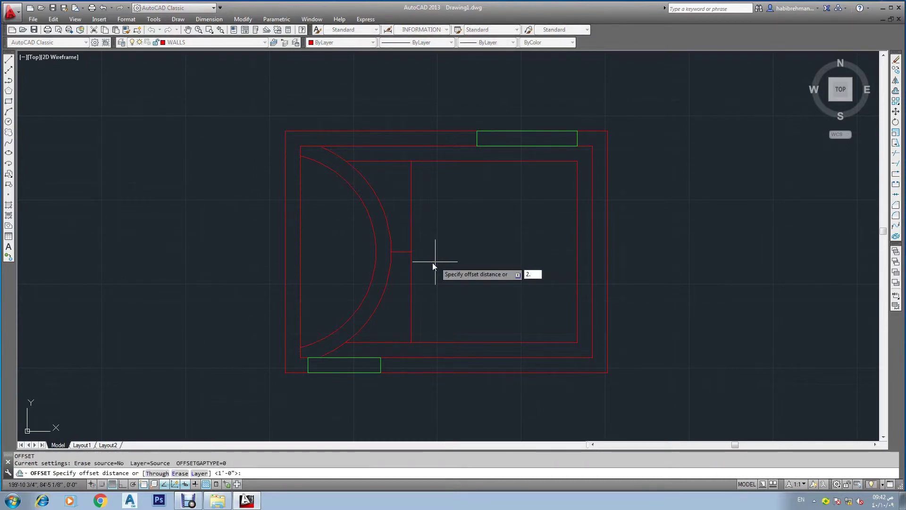
text(25)
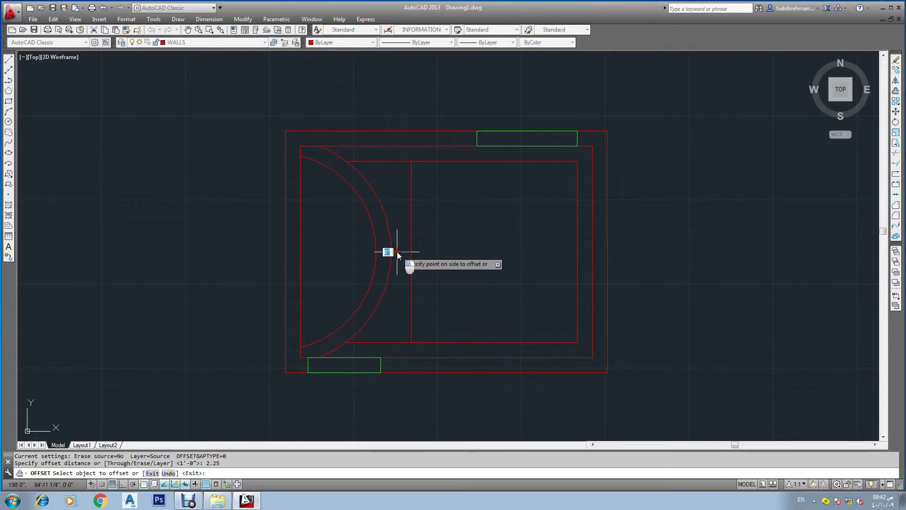
key(Escape)
key(Escape)
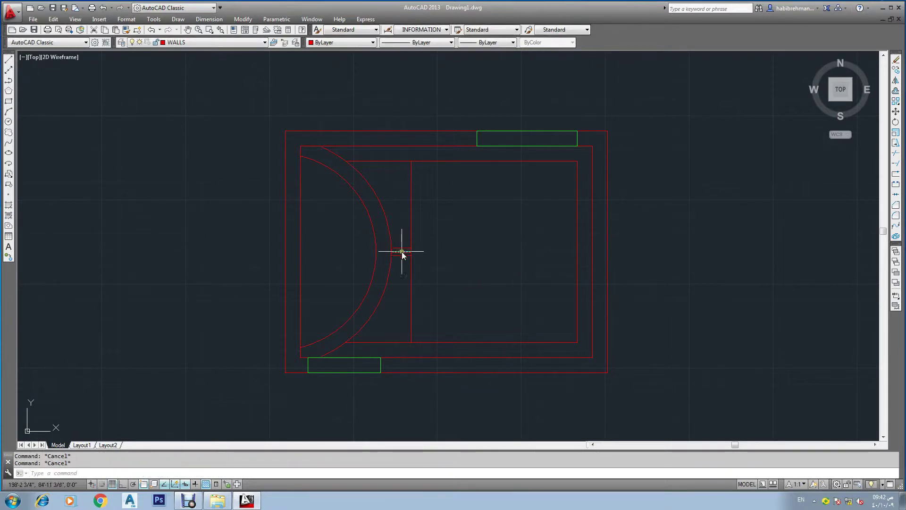
click(405, 254)
key(Escape)
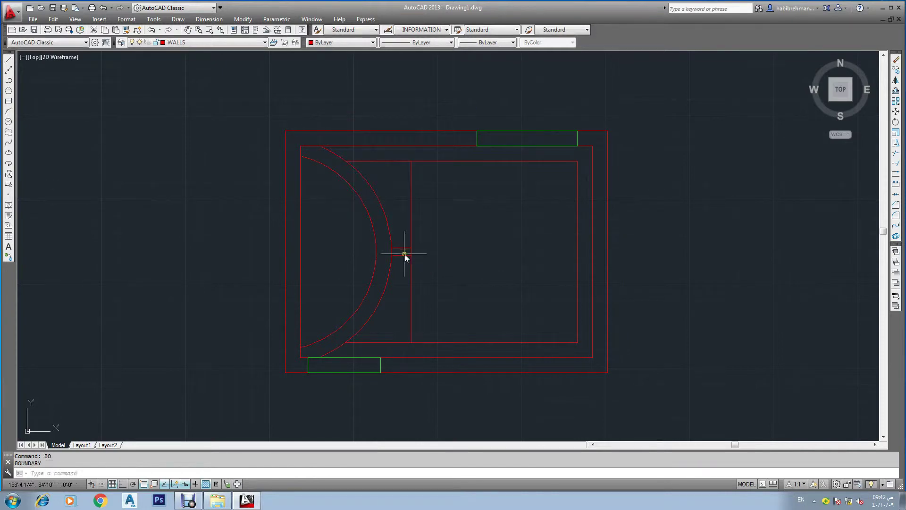
- Zoom in and draw a short closing line across the stub ends at the arc
scroll(398, 253, up, 3)
scroll(386, 251, up, 3)
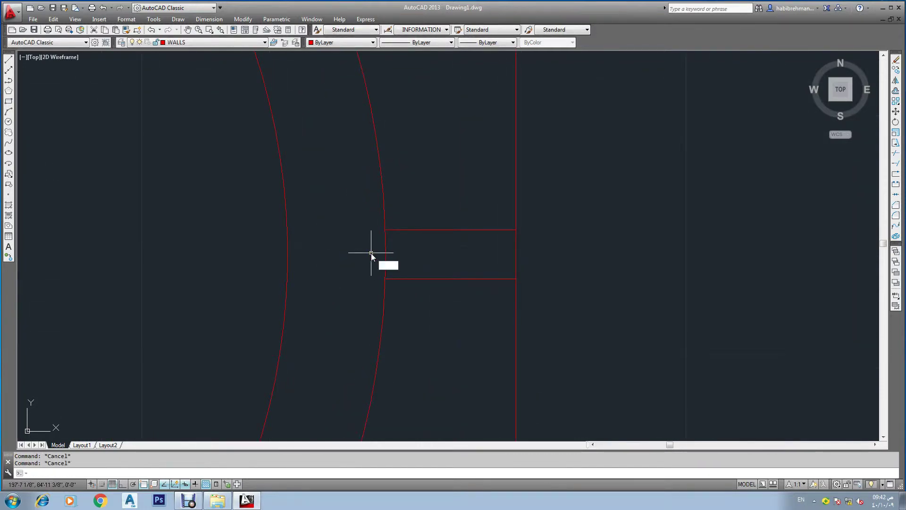
text(l)
key(Return)
click(386, 278)
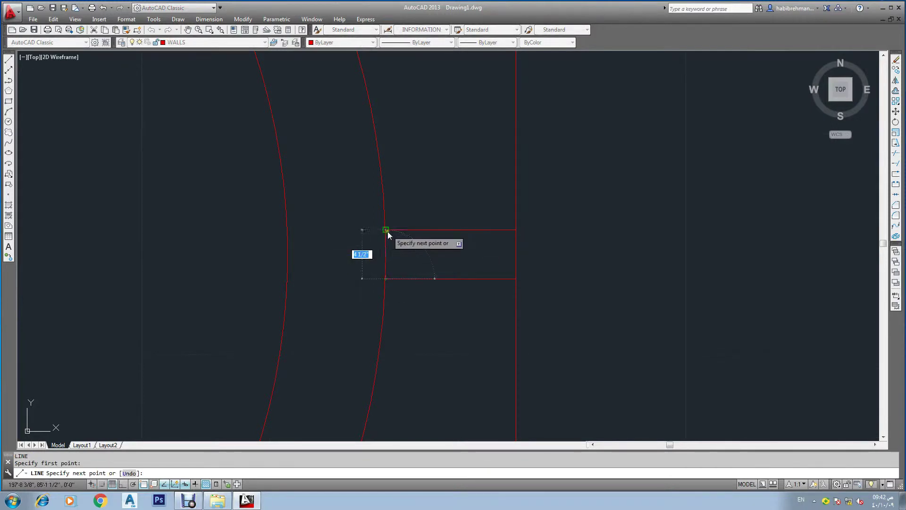
key(Escape)
key(Escape)
- Offset the closing line 4 inches past the arc and erase the original on the arc
text(o)
key(Return)
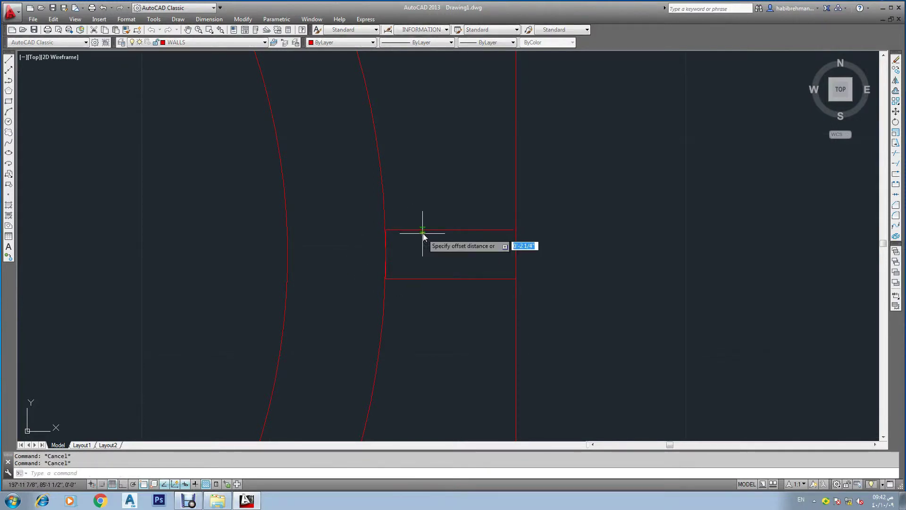
text(4)
key(Return)
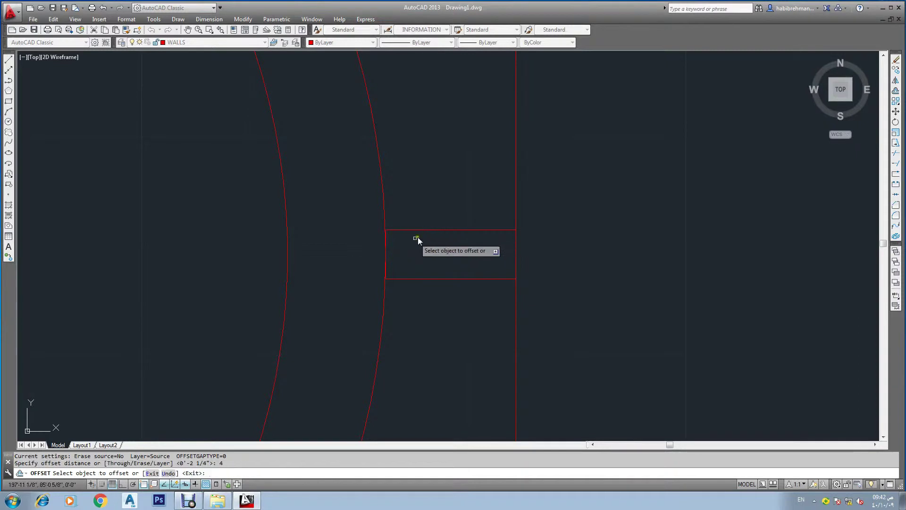
click(386, 253)
key(Escape)
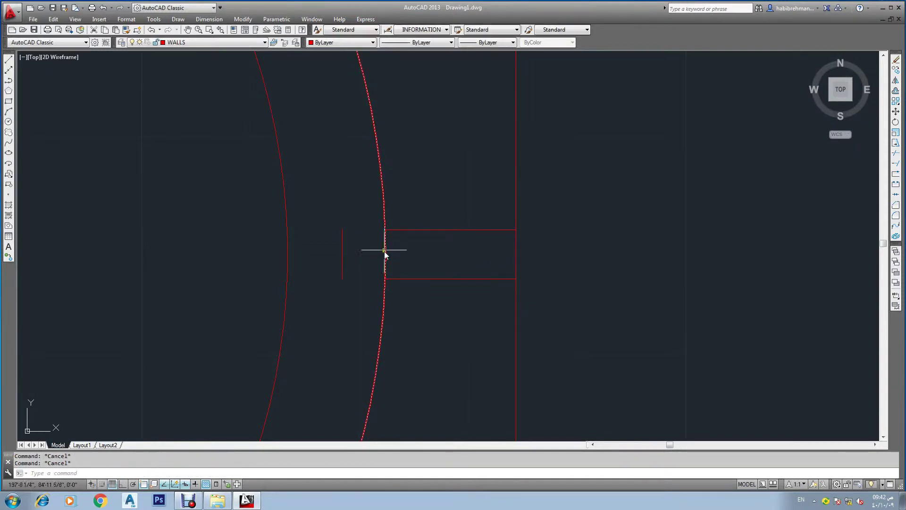
click(386, 250)
key(Delete)
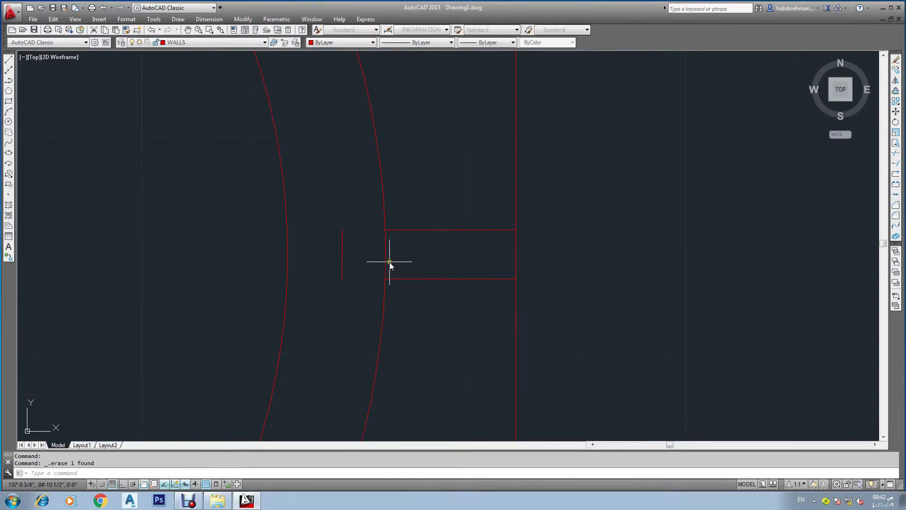
key(Escape)
- Fillet the top and bottom stub lines to the new line, closing the jamb rectangle
text(f)
key(Return)
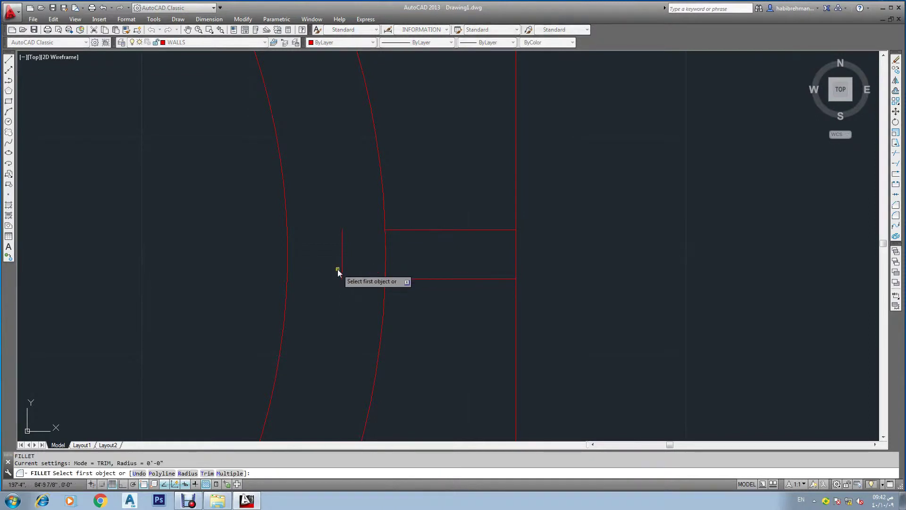
click(343, 264)
click(396, 279)
key(Return)
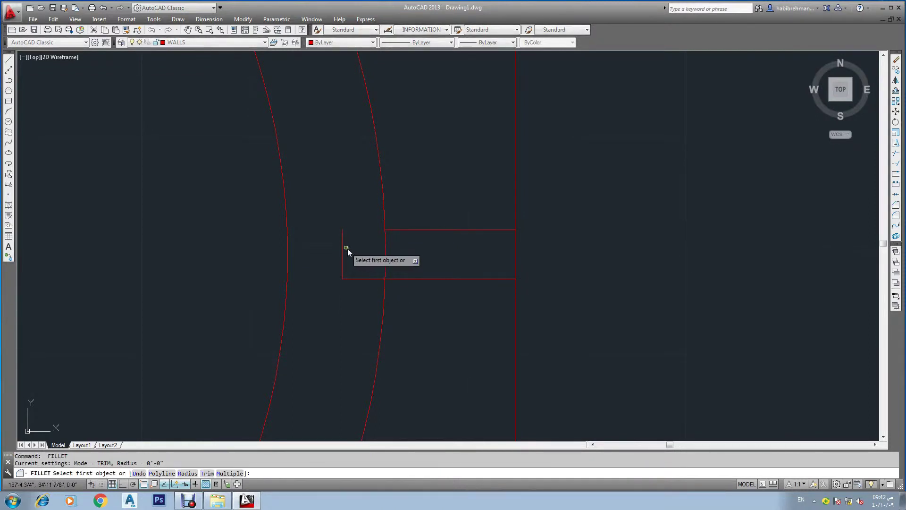
click(343, 245)
click(394, 231)
key(Escape)
key(Escape)
- Start a trim using the outer arc as cutting edge, then abandon it
scroll(427, 237, down, 6)
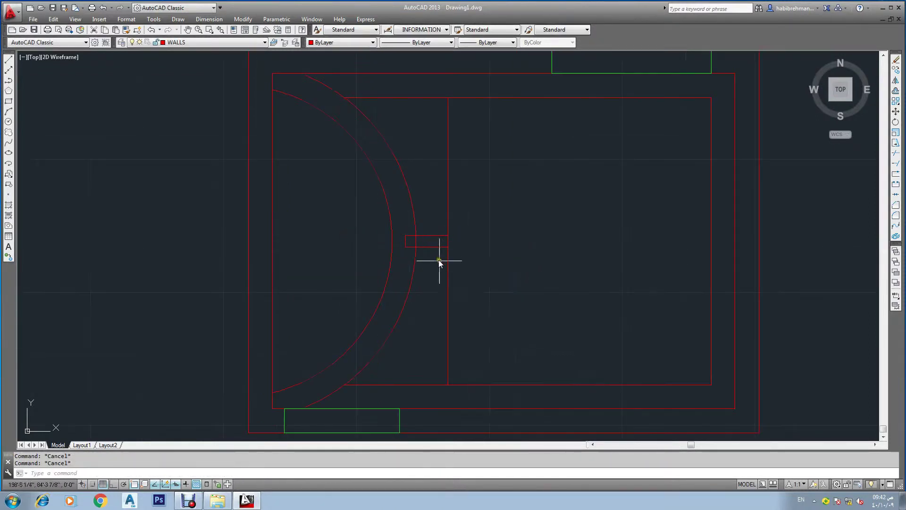
text(tr)
key(Return)
click(416, 243)
key(Return)
key(Escape)
key(Escape)
- Begin copying the jamb rectangle from its corner, then abandon it and a brief offset attempt
text(c)
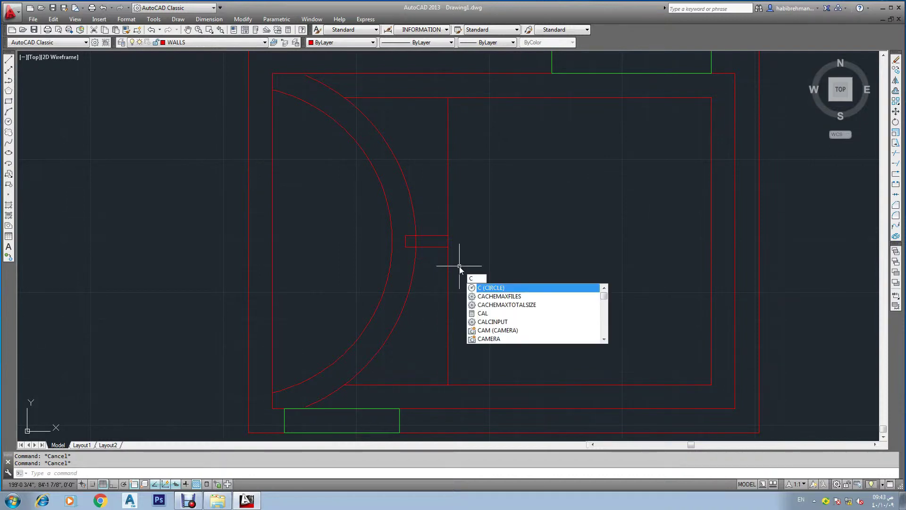
text(o)
key(Return)
click(434, 242)
key(Return)
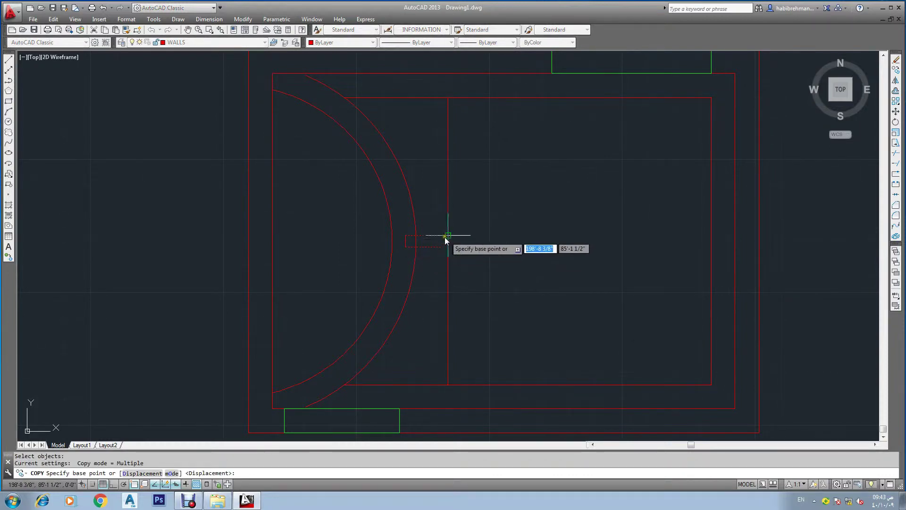
click(450, 235)
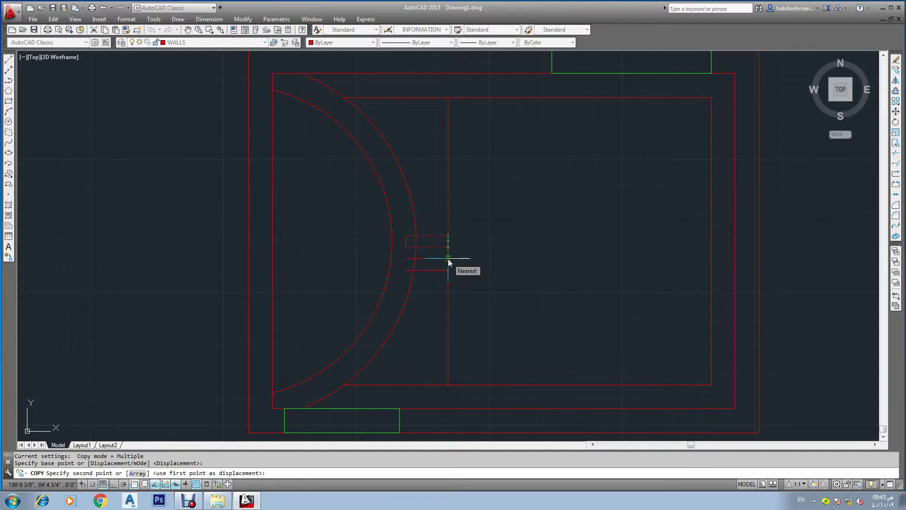
key(Escape)
text(o)
key(Return)
scroll(449, 257, up, 4)
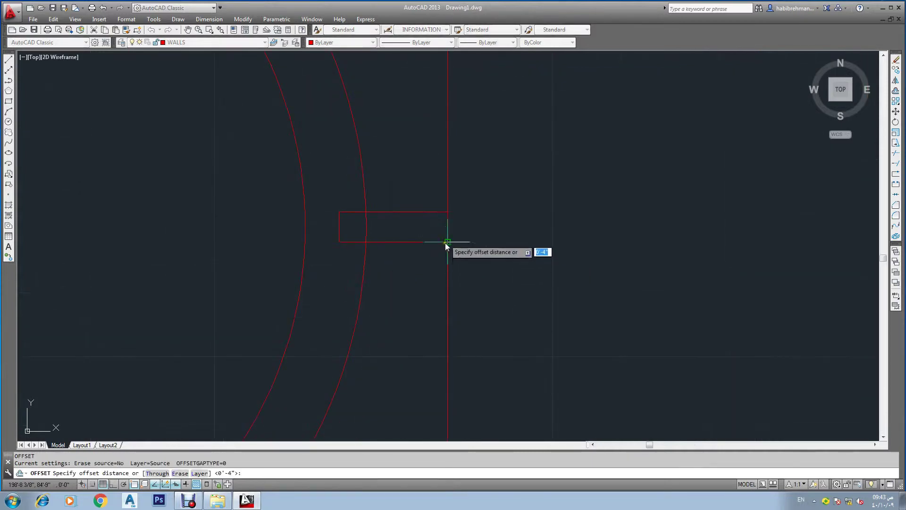
key(Escape)
- Copy the rectangle's bottom edge to just below the rectangle
text(co)
key(Return)
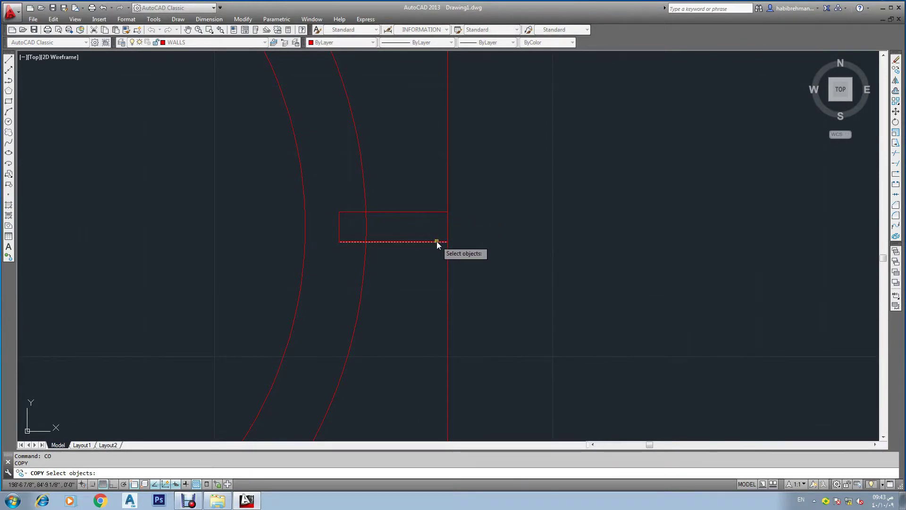
click(437, 241)
click(431, 248)
key(Return)
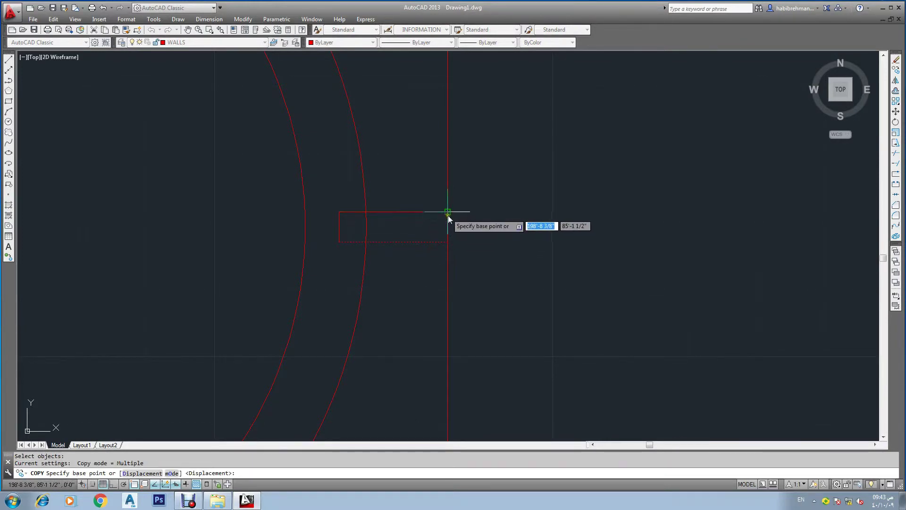
click(448, 213)
click(448, 242)
key(Escape)
key(Escape)
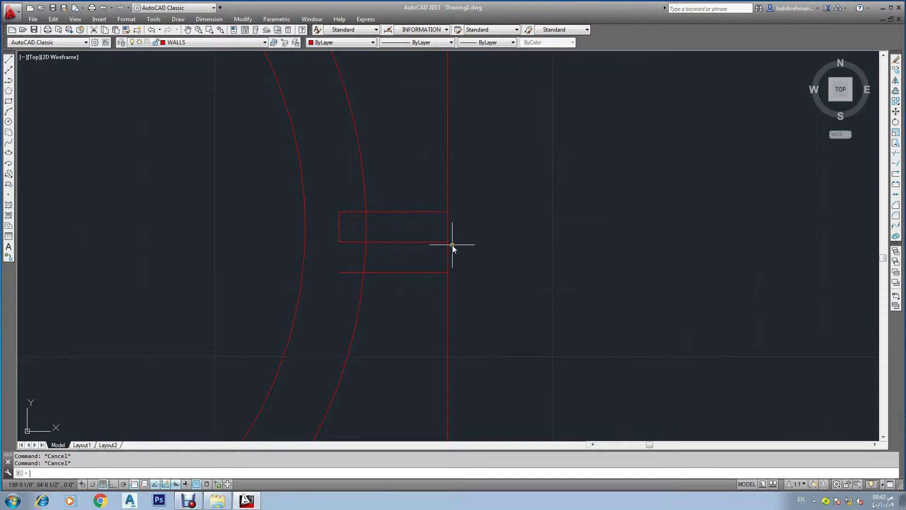
- Window-select the small rectangle's lines for copying, then cancel
text(co)
key(Return)
click(423, 198)
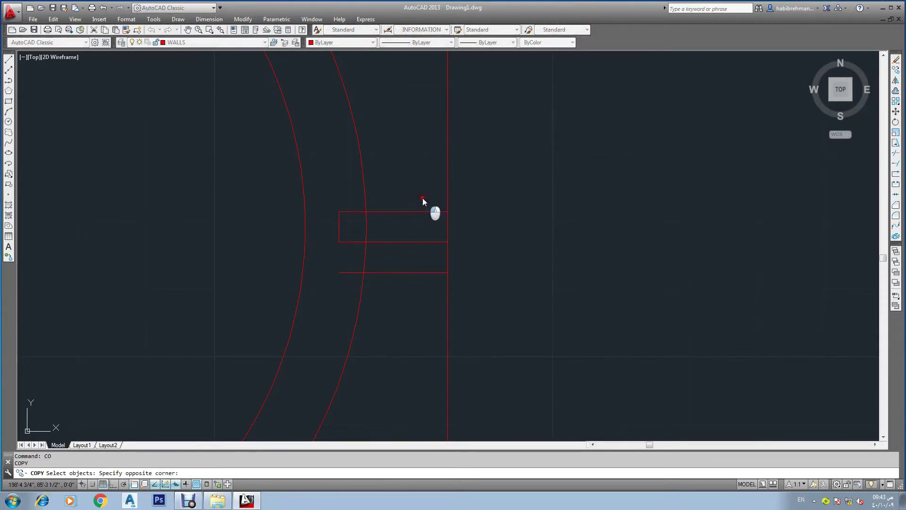
click(394, 249)
click(348, 202)
click(338, 222)
key(Return)
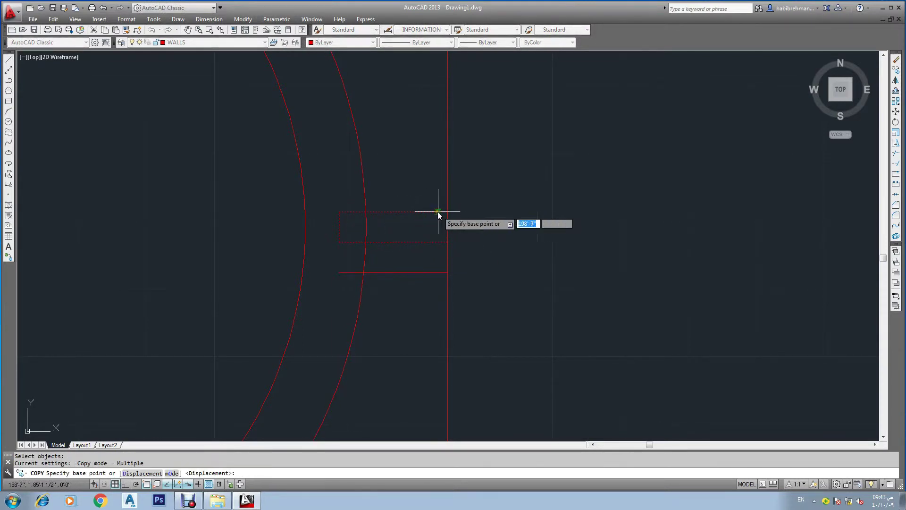
key(Escape)
- Copy the jamb rectangle from its corner to sit directly below the original
key(Return)
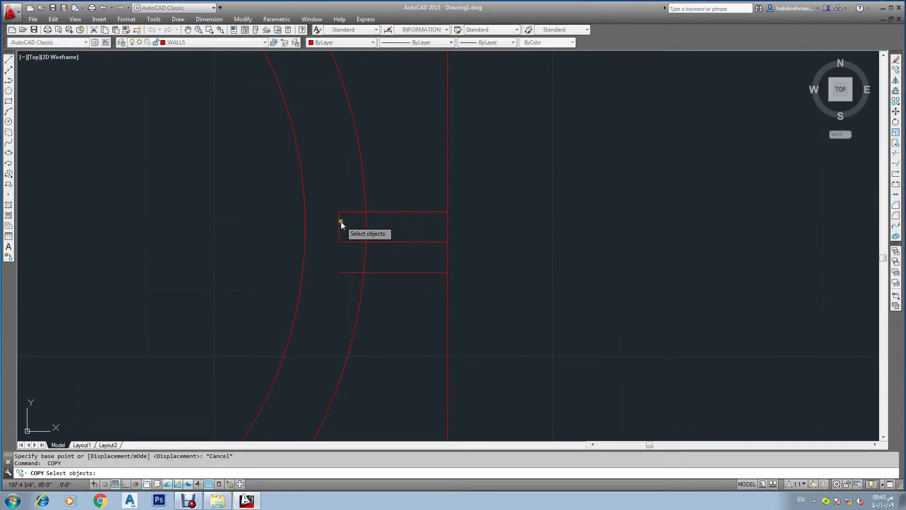
click(341, 222)
click(327, 245)
key(Return)
click(447, 212)
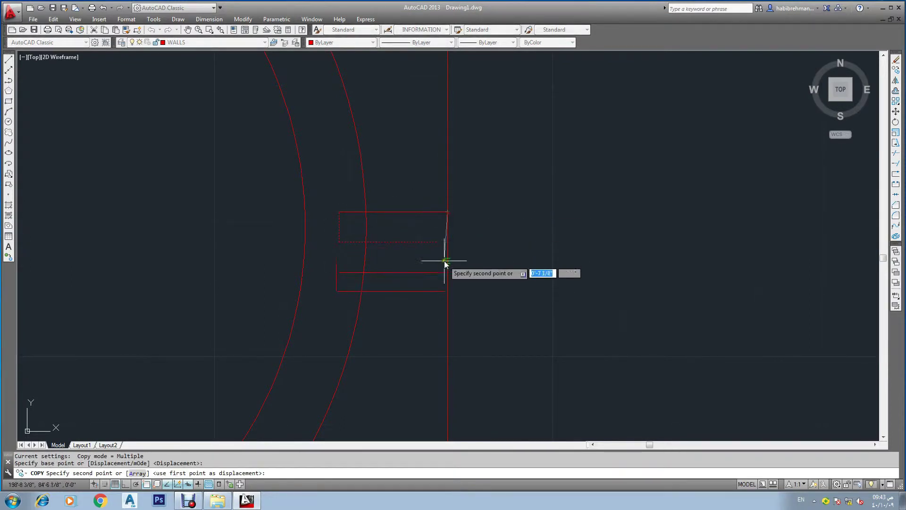
click(447, 273)
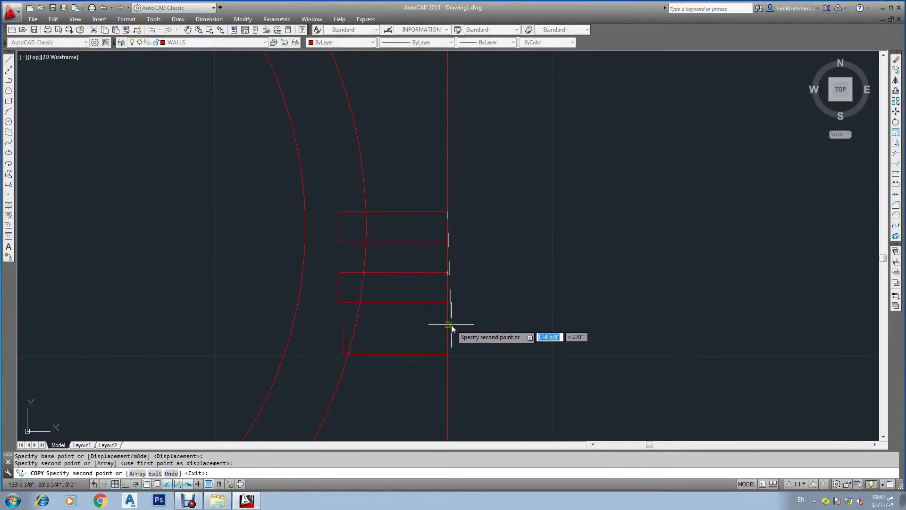
key(Escape)
scroll(429, 288, down, 4)
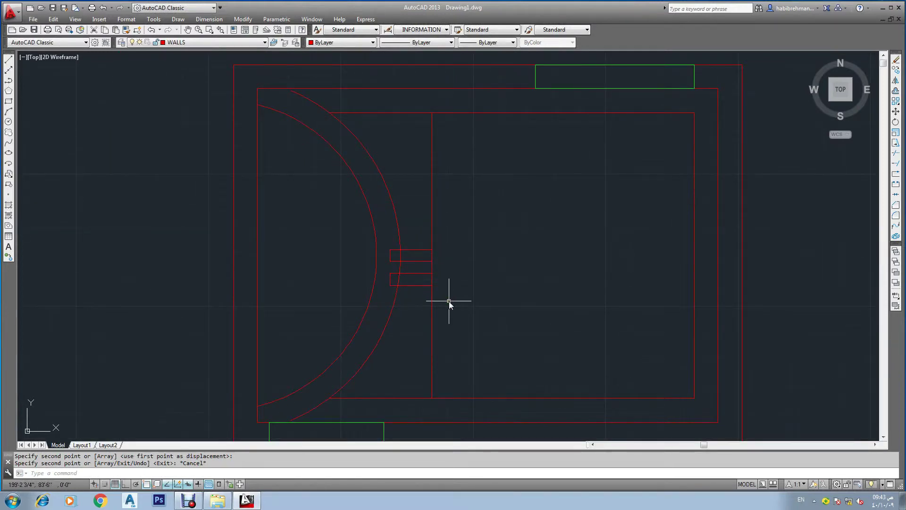
key(Return)
- Select the lower rectangle and pick its corner for copying, then cancel
scroll(403, 277, up, 2)
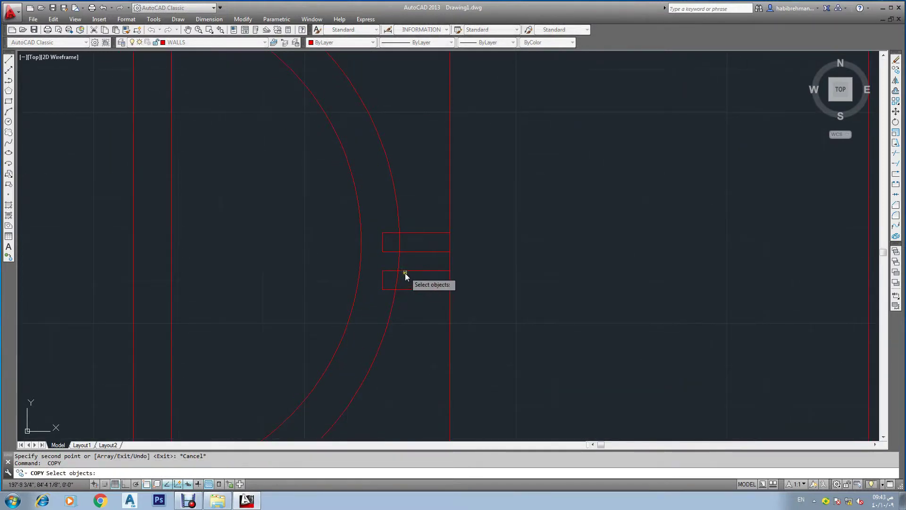
click(387, 263)
click(372, 292)
key(Return)
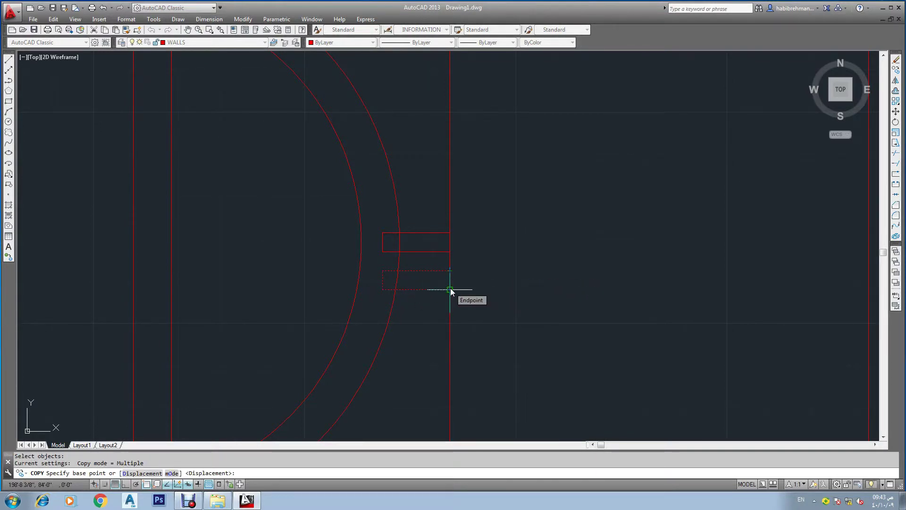
click(449, 290)
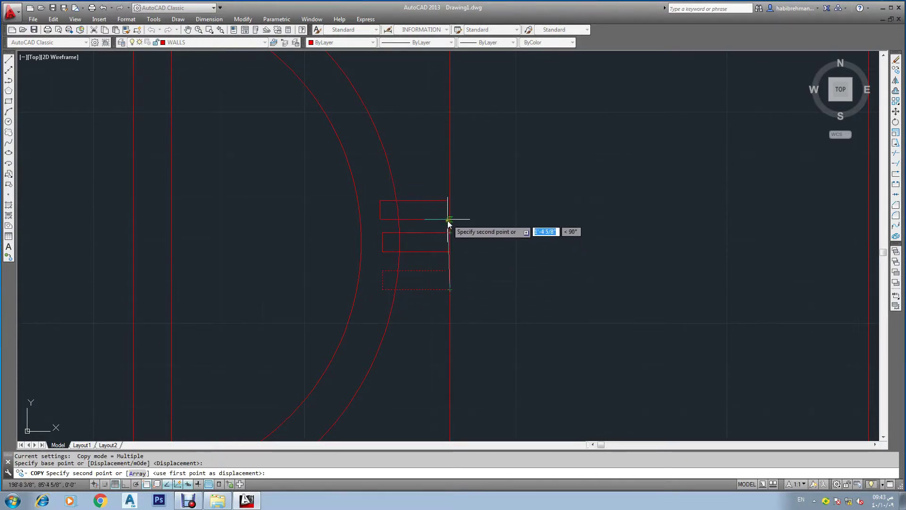
key(Escape)
key(Escape)
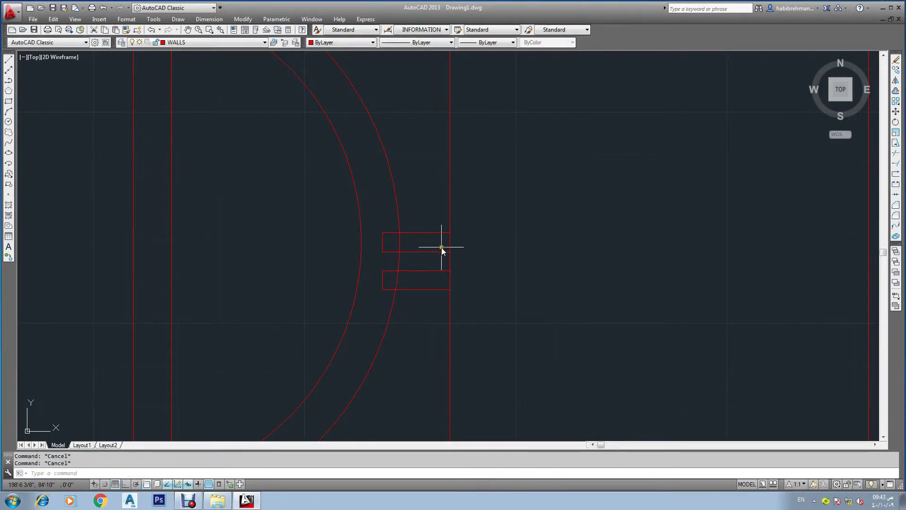
- Try an offset with a distance picked between two corner points, then stop
text(o)
key(Return)
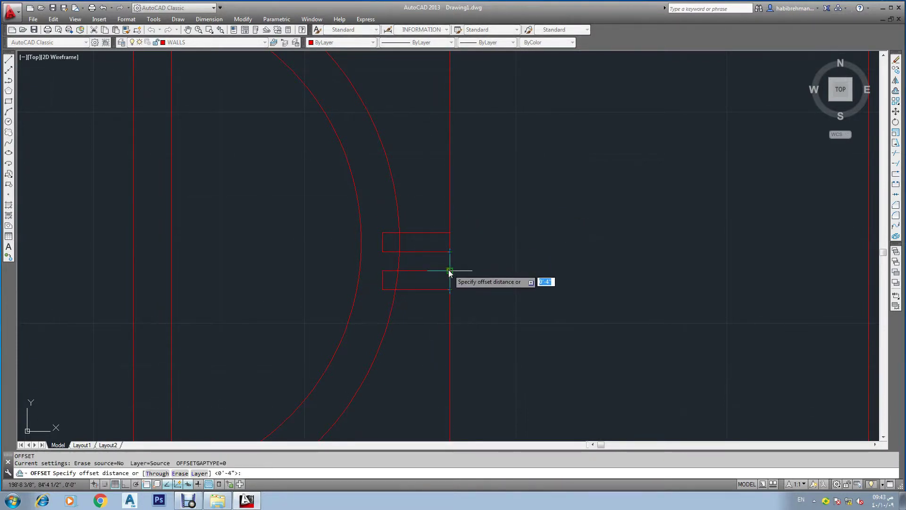
click(449, 271)
click(450, 232)
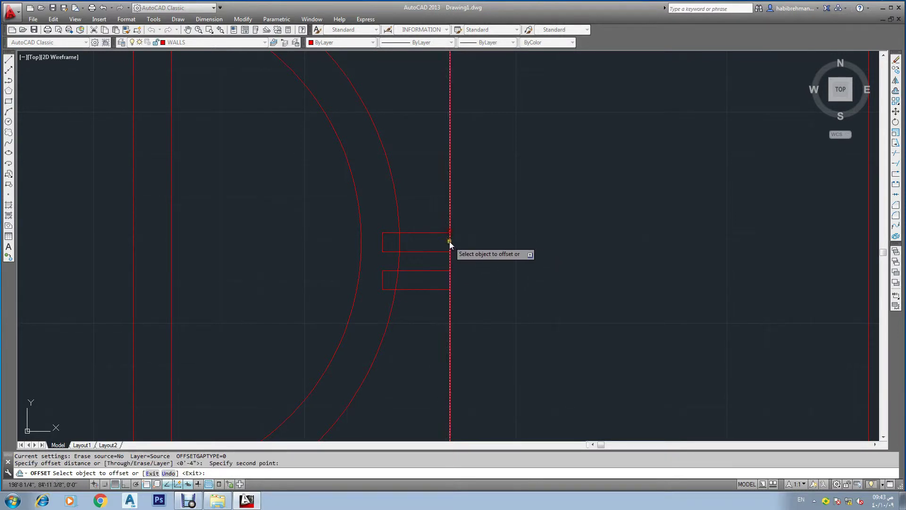
click(383, 248)
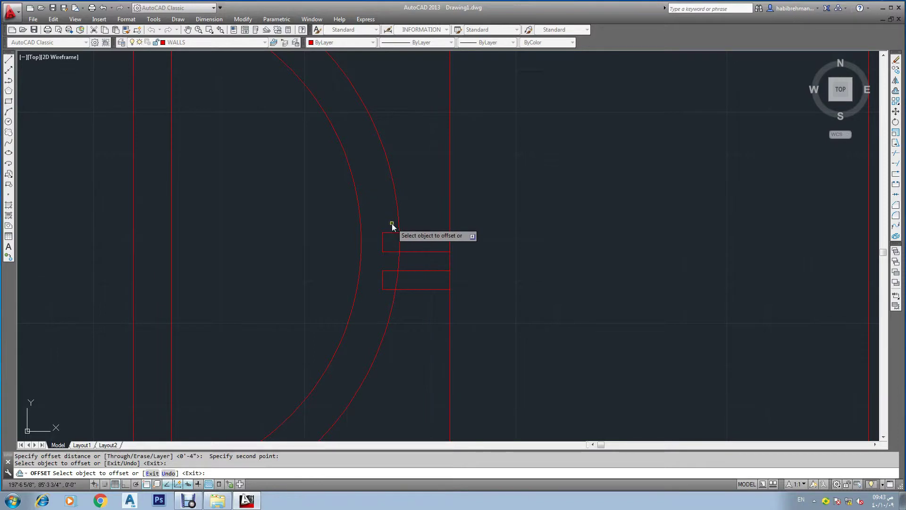
key(Return)
- Window-select the upper rectangle for copying, then cancel
text(co)
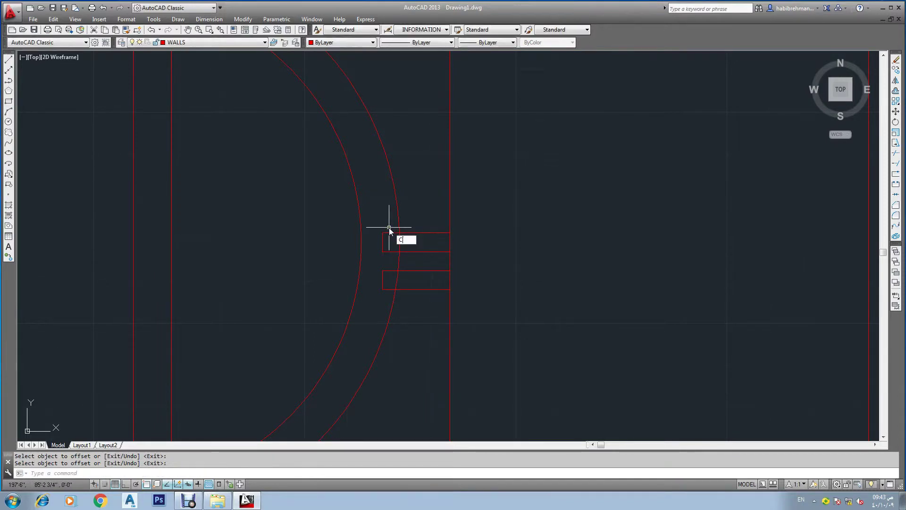
key(Return)
drag(389, 225, 377, 261)
key(Return)
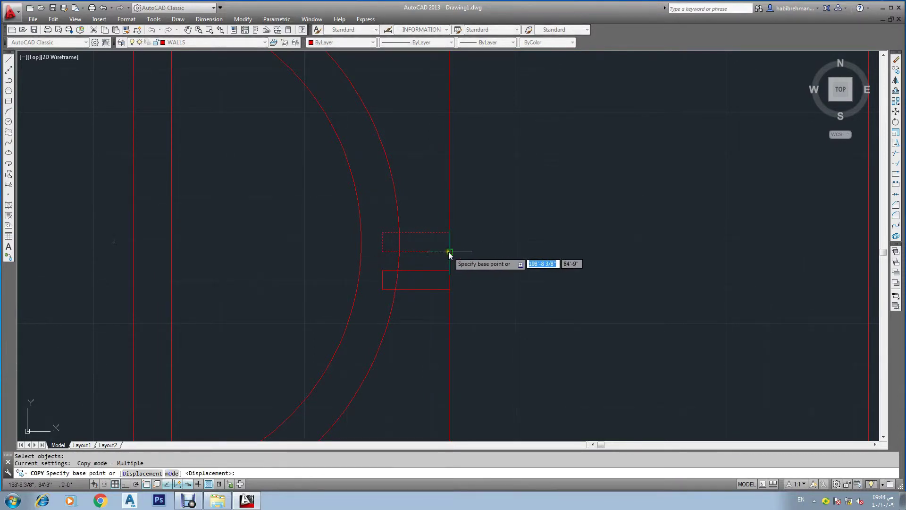
click(450, 252)
key(Escape)
key(Escape)
- Retry offsetting rectangle lines with point-picked distances, cancelling each attempt
text(o)
key(Return)
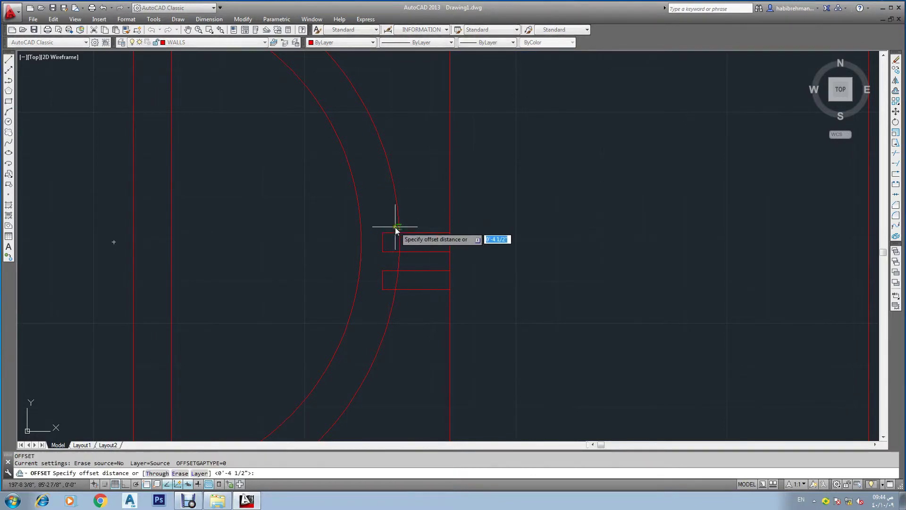
click(449, 247)
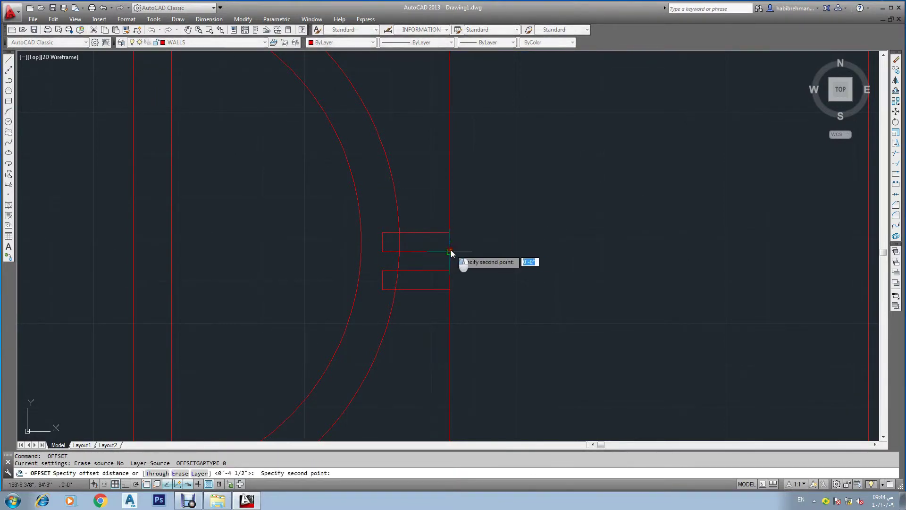
click(451, 233)
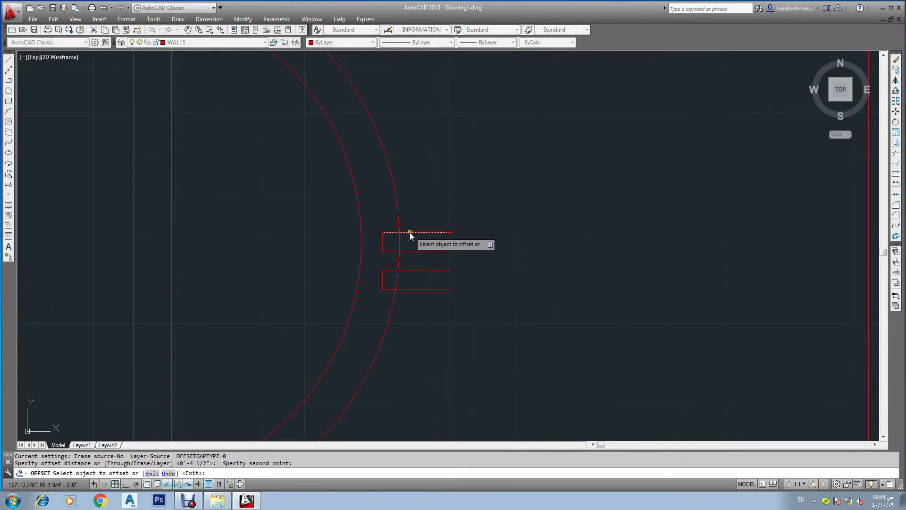
click(385, 240)
click(383, 239)
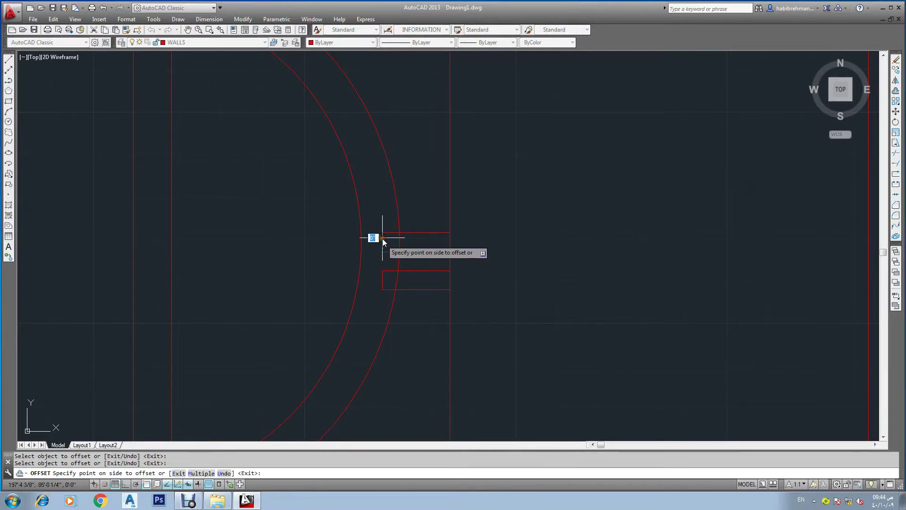
key(Escape)
key(Return)
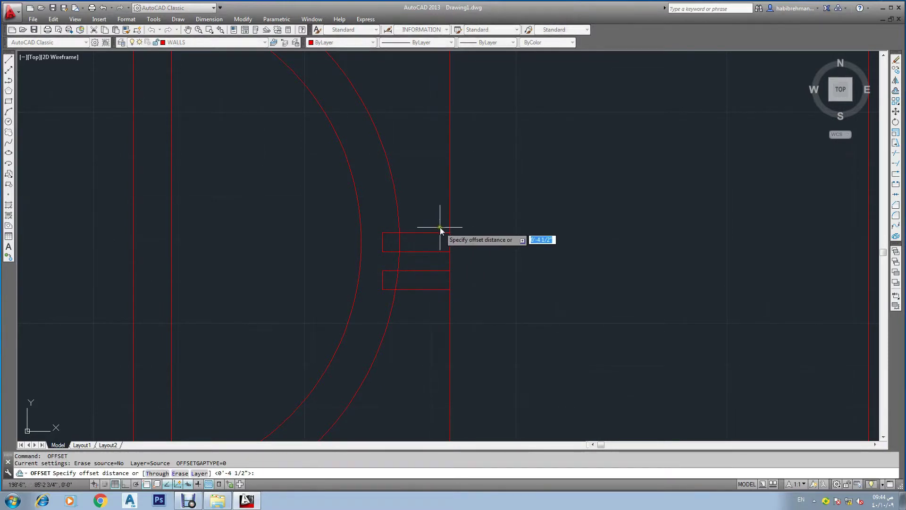
click(439, 223)
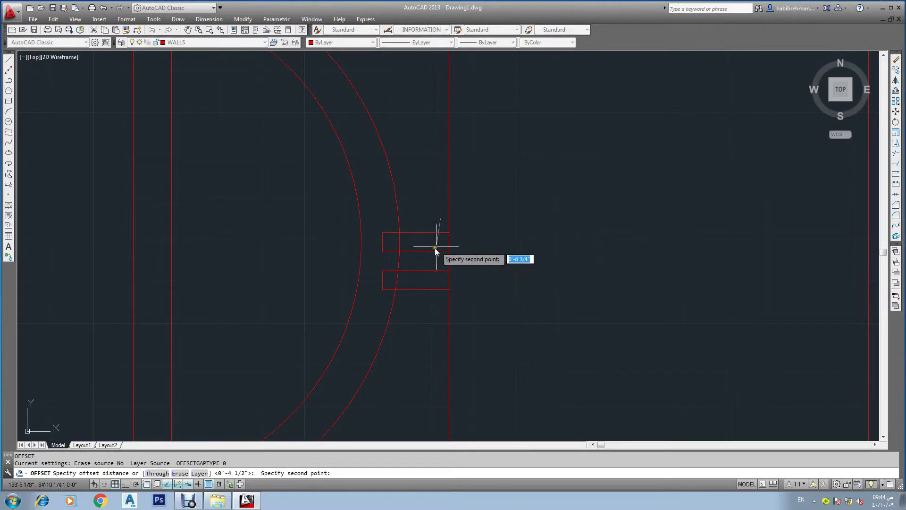
key(Escape)
- Offset the rectangle's top edge upward by a corner-to-corner picked distance
key(Return)
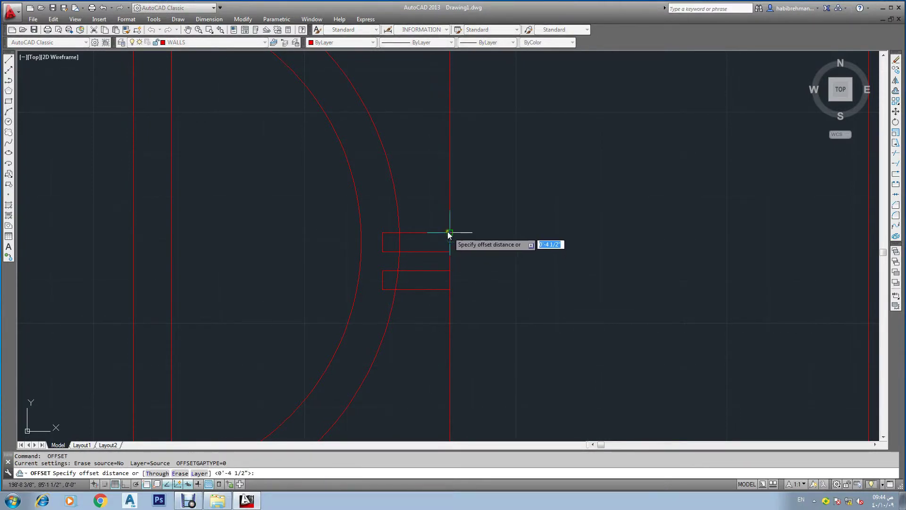
click(449, 233)
click(450, 250)
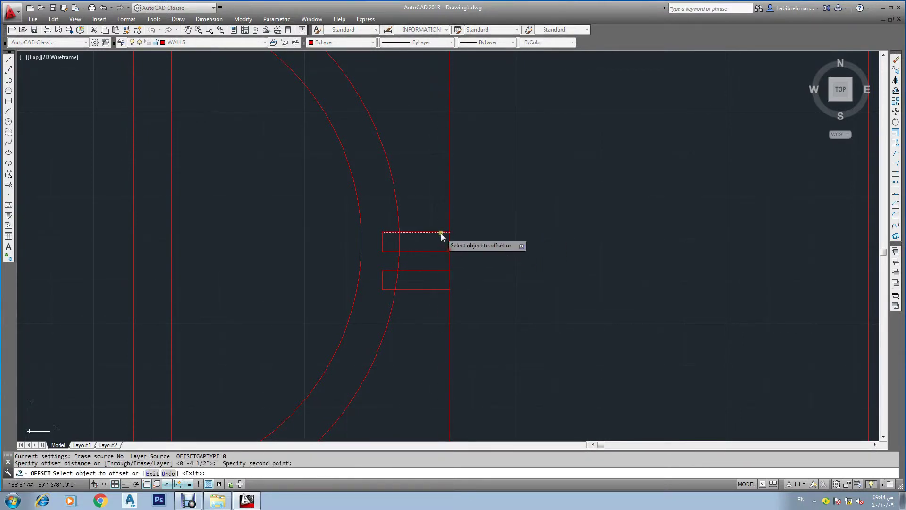
click(441, 233)
click(446, 210)
key(Escape)
key(Escape)
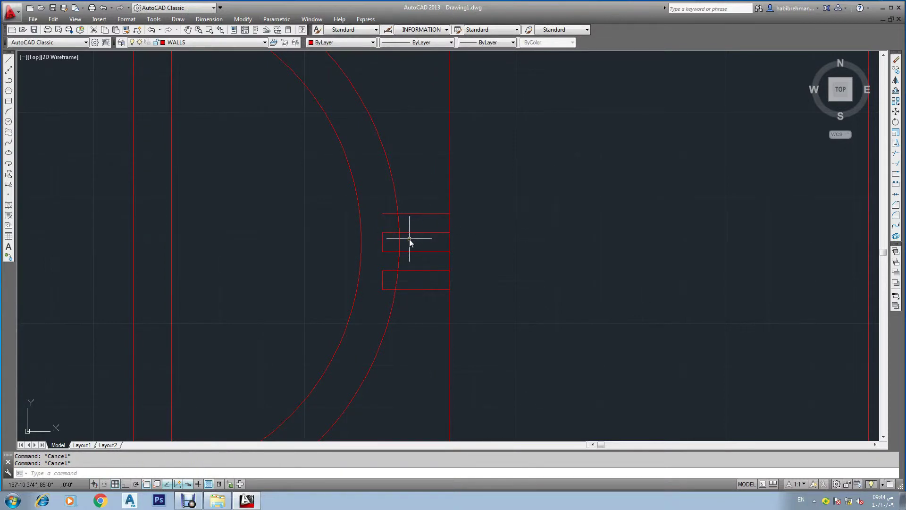
- Copy the upper rectangle and place it above the other two strips
text(co)
key(Return)
click(383, 247)
key(Return)
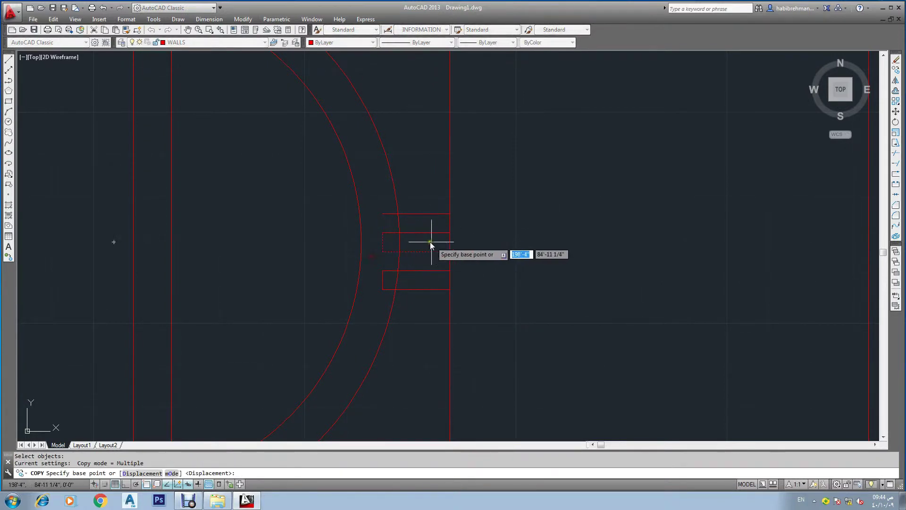
key(Escape)
key(Return)
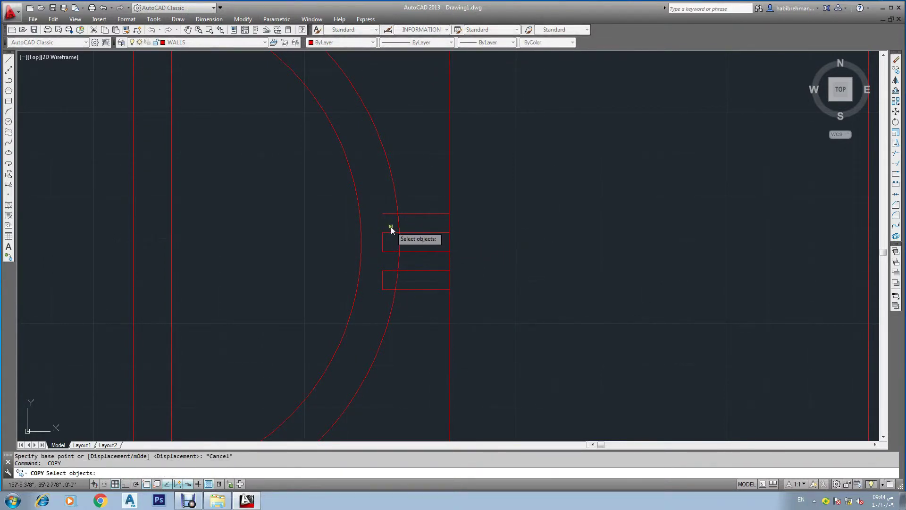
click(383, 246)
key(Return)
click(383, 251)
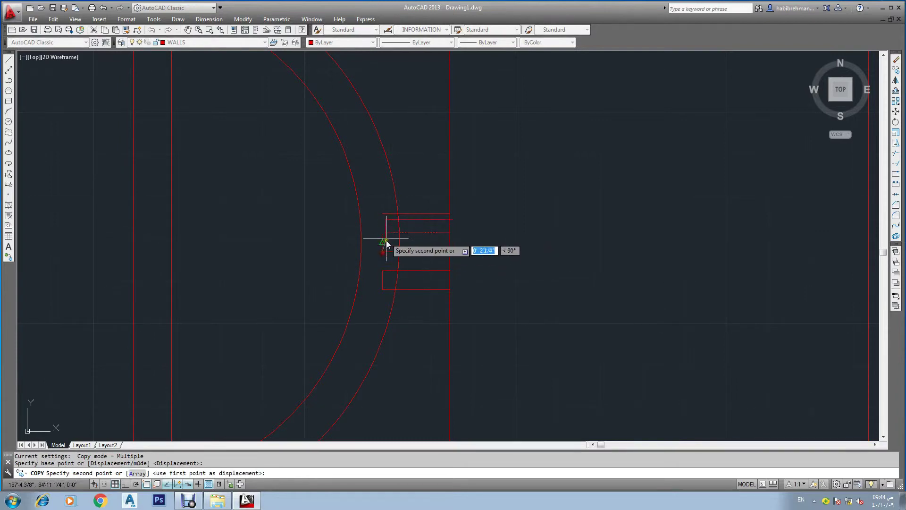
click(383, 214)
key(Escape)
key(Escape)
scroll(407, 263, down, 2)
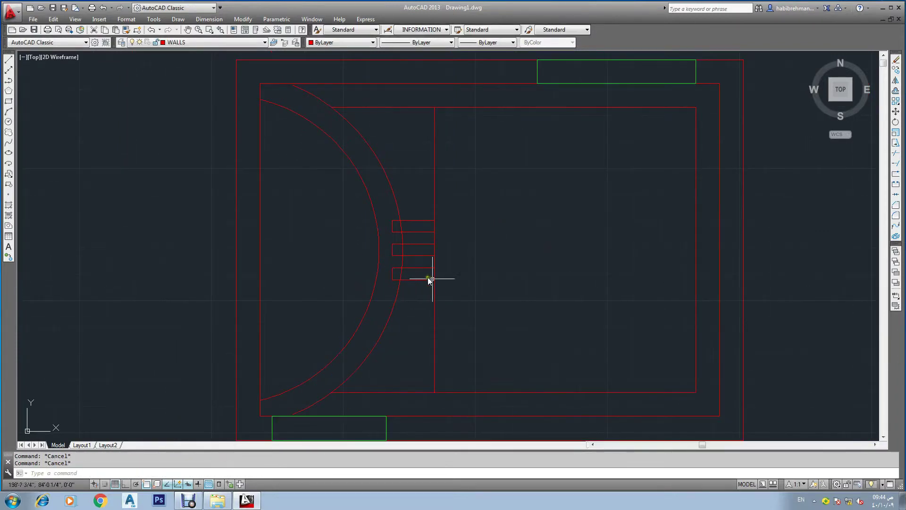
scroll(461, 284, down, 2)
scroll(464, 282, down, 2)
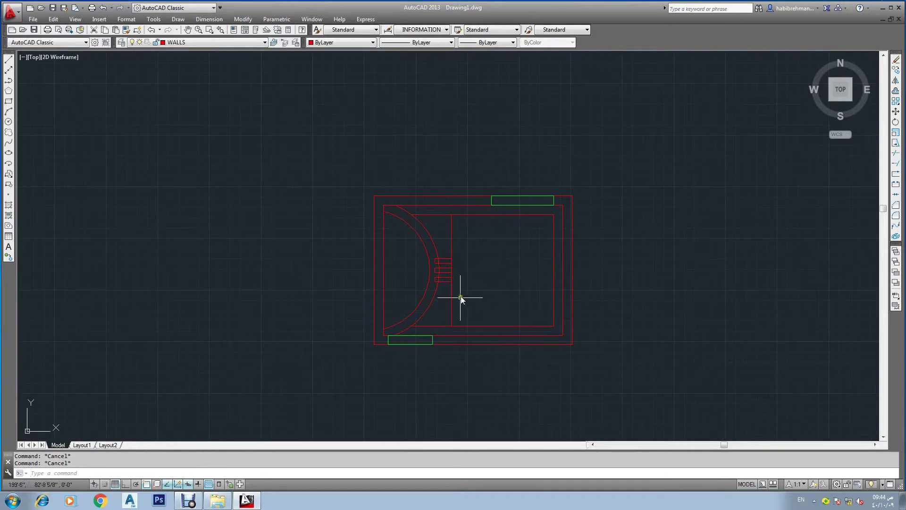
click(452, 302)
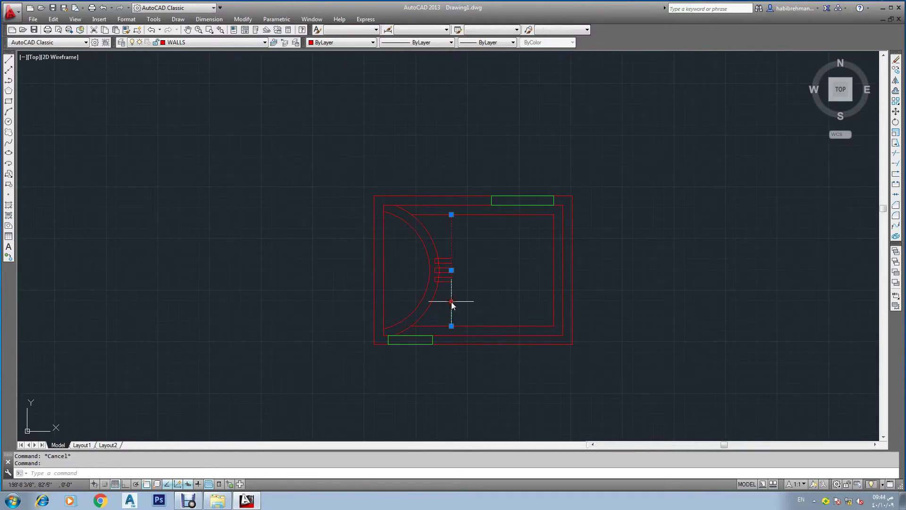
key(Delete)
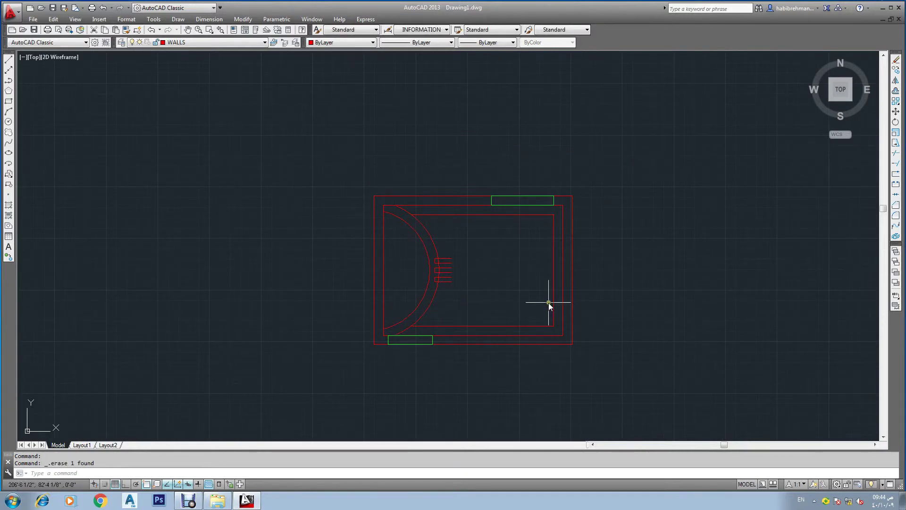
key(ctrl+z)
scroll(467, 274, up, 2)
scroll(461, 274, up, 4)
text(tr)
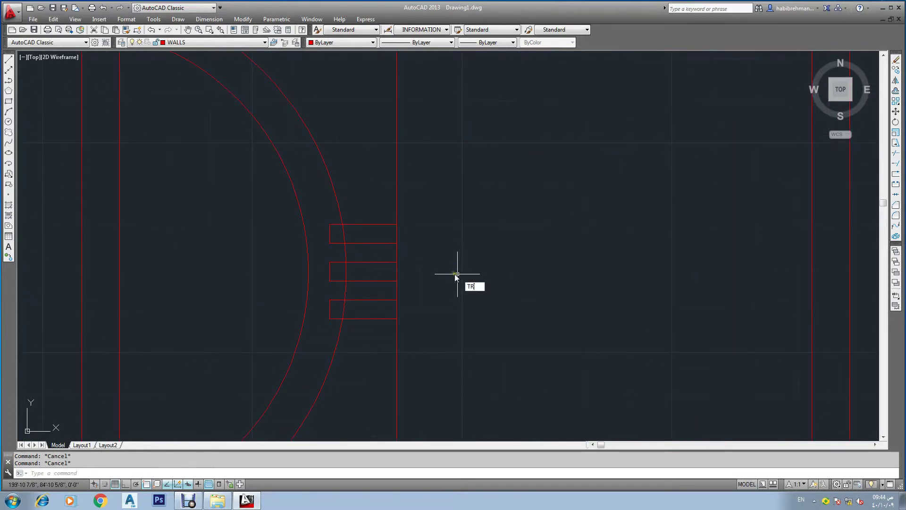
key(Return)
scroll(441, 266, down, 4)
click(418, 242)
click(412, 294)
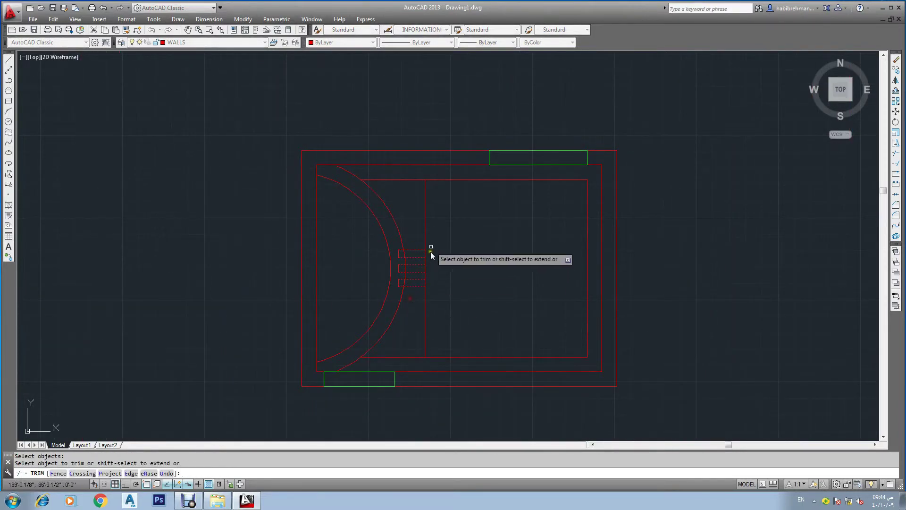
key(Return)
scroll(422, 291, up, 4)
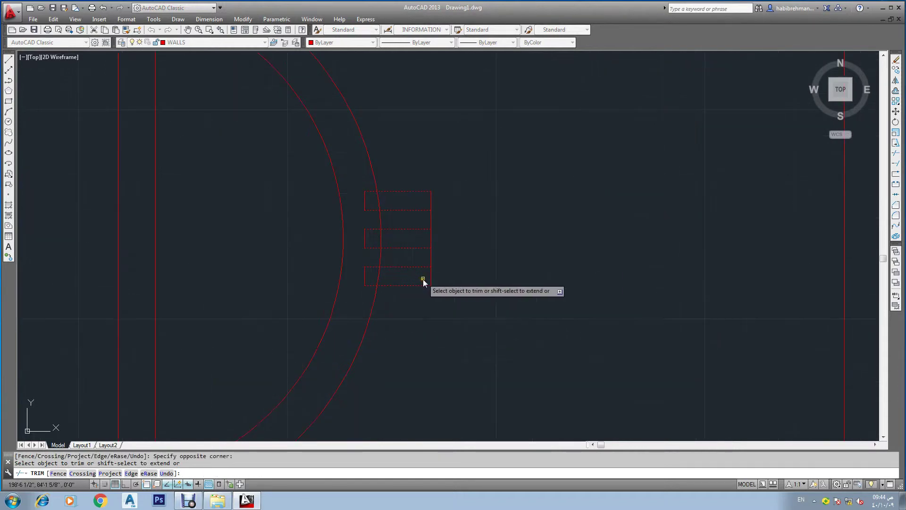
click(444, 218)
key(Escape)
key(Escape)
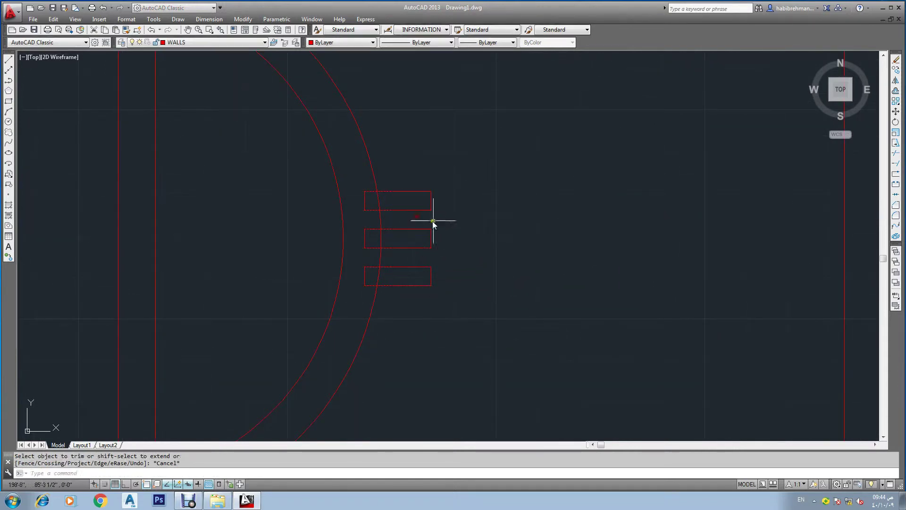
scroll(453, 229, down, 4)
scroll(486, 243, down, 2)
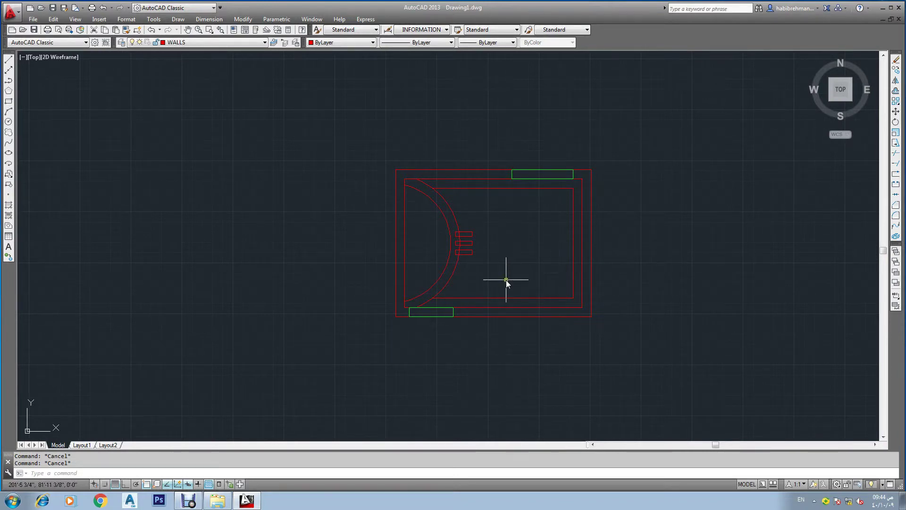
scroll(490, 255, up, 2)
scroll(486, 251, up, 2)
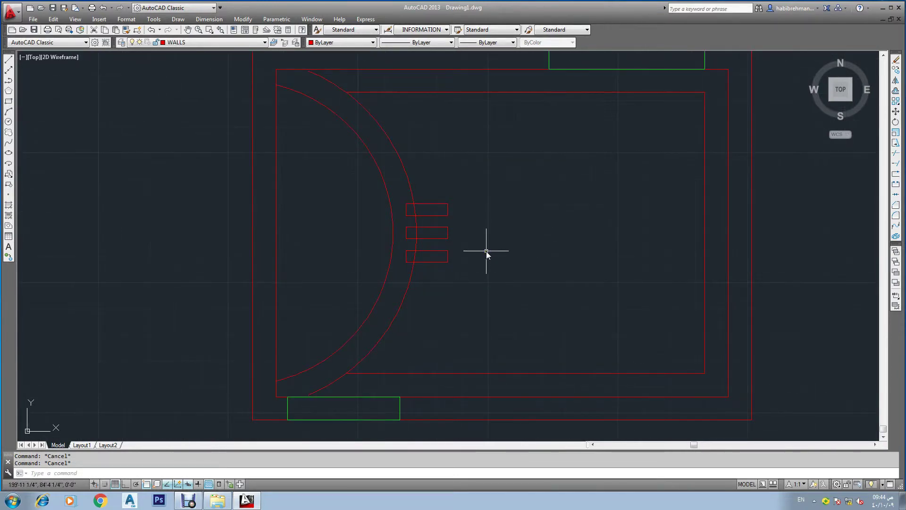
scroll(447, 244, up, 2)
text(l)
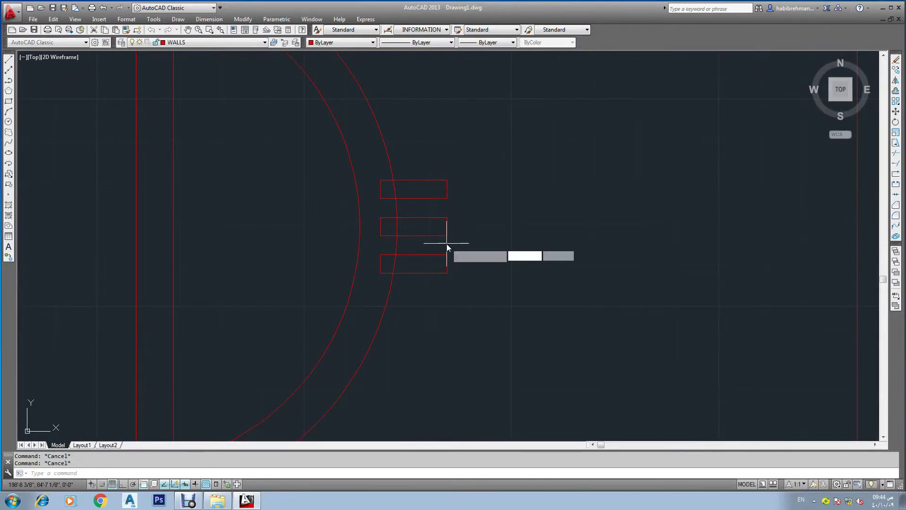
key(Return)
scroll(448, 244, down, 4)
scroll(463, 239, down, 1)
scroll(454, 250, down, 1)
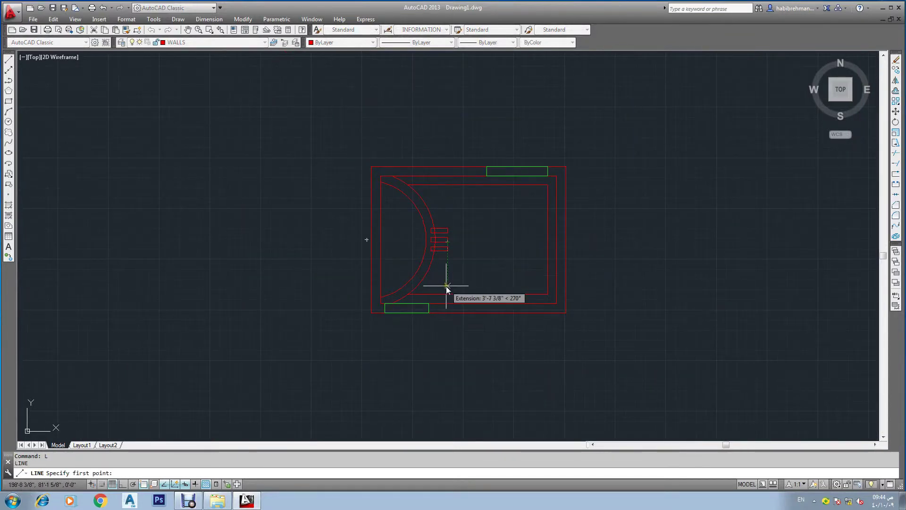
- Draw a rectangle inside the right side of the room with the REC command
key(Escape)
key(Escape)
text(RE)
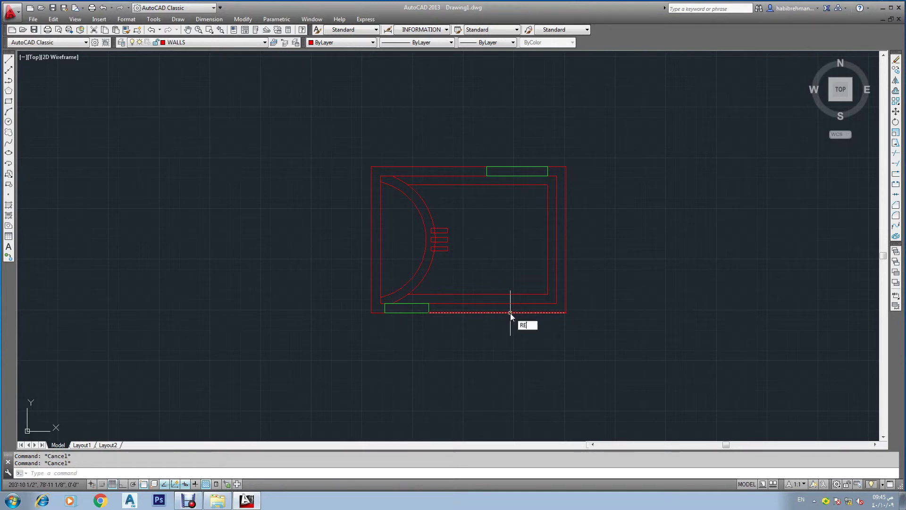
text(C)
key(Return)
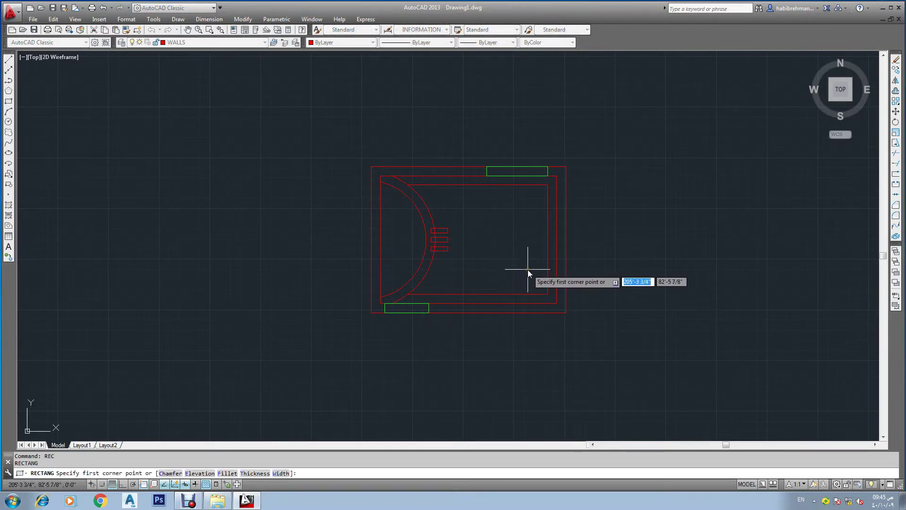
key(Escape)
text(REC)
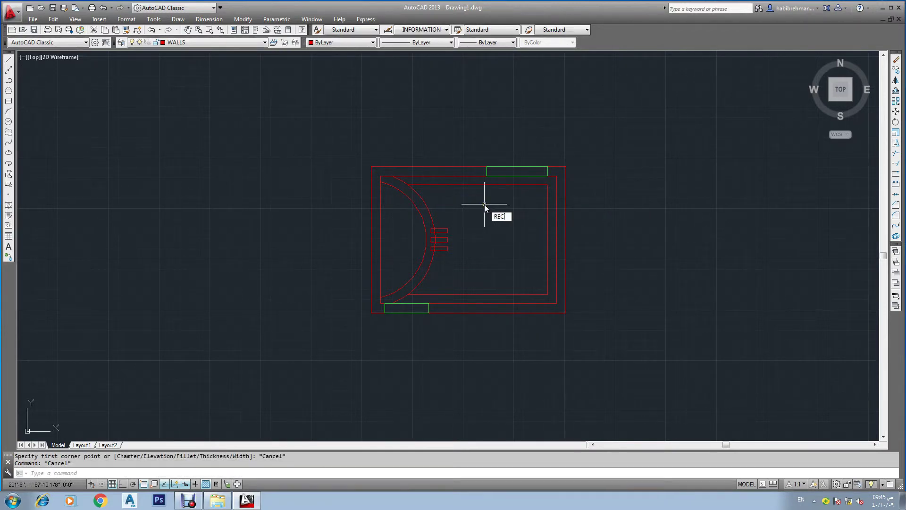
key(Return)
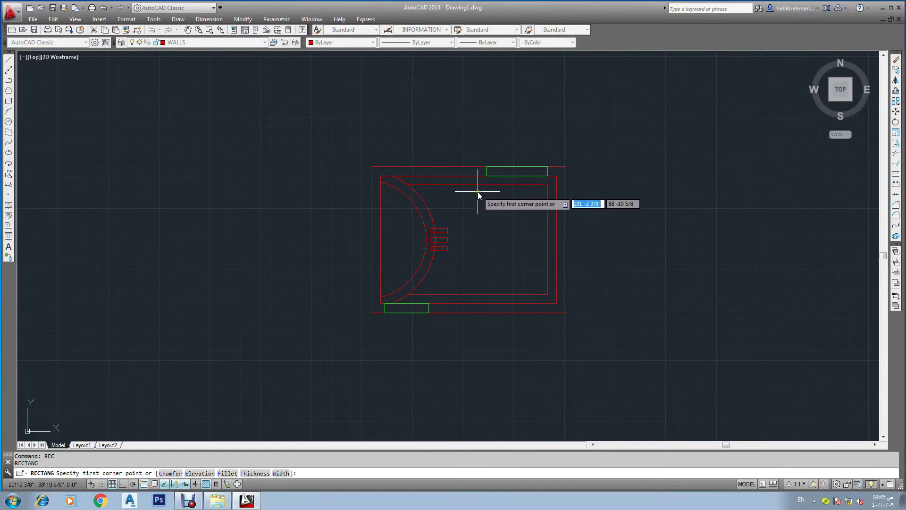
click(478, 191)
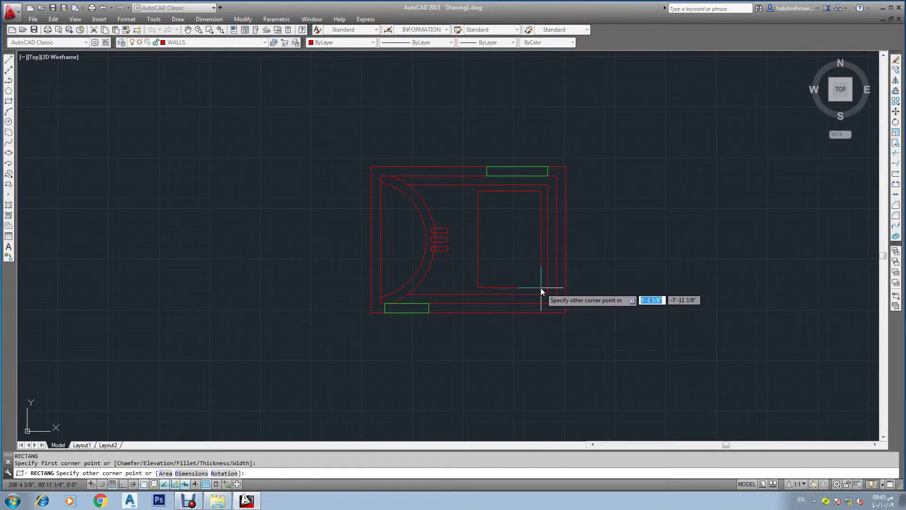
click(541, 288)
key(Escape)
key(Escape)
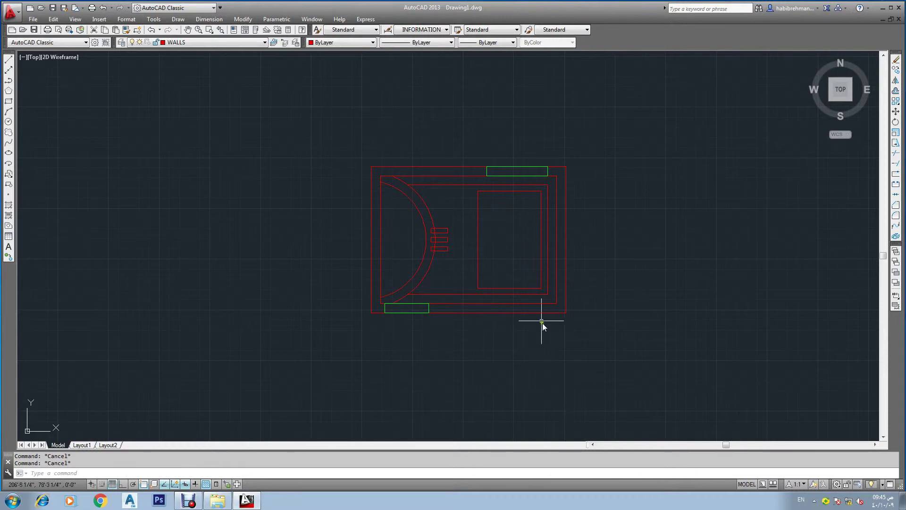
- Stretch the rectangle's bottom edge upward so the block becomes square
click(521, 285)
click(509, 288)
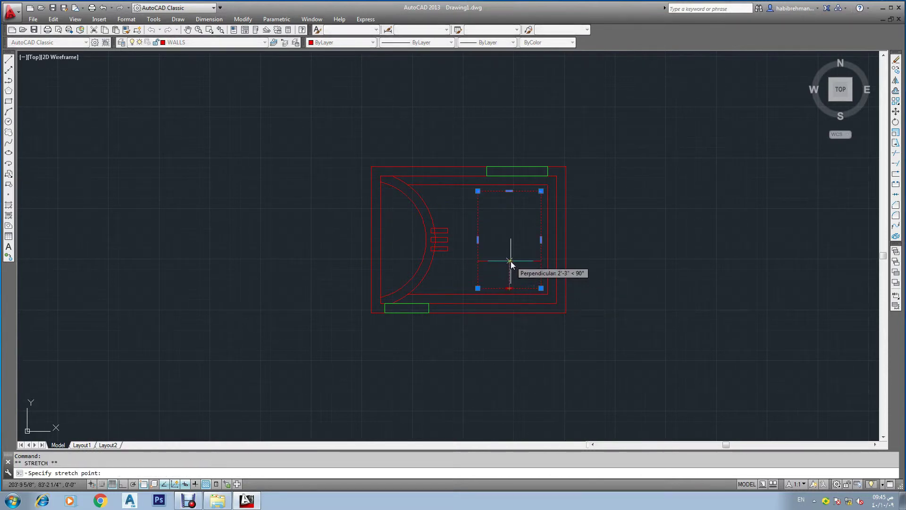
click(510, 261)
key(Escape)
key(Escape)
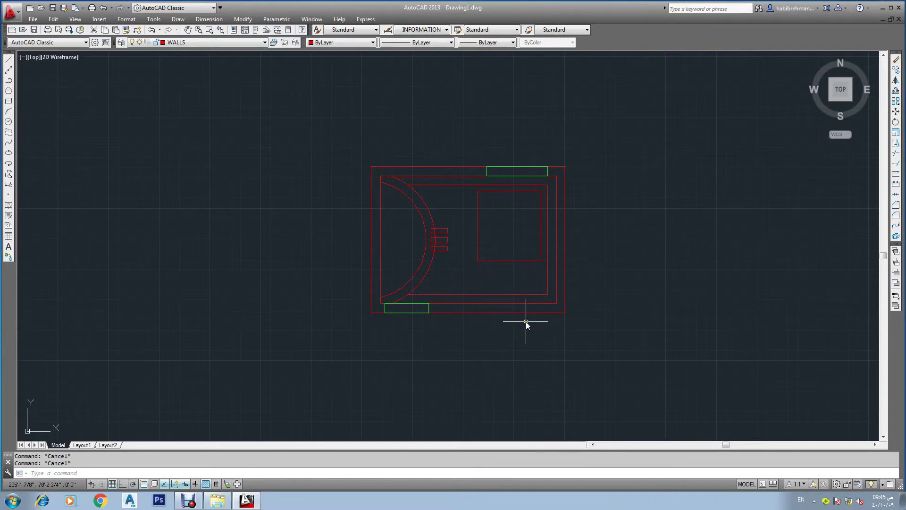
- Draw a narrow vertical rectangle from the square's lower-left corner down to the bottom inner wall
text(Rec)
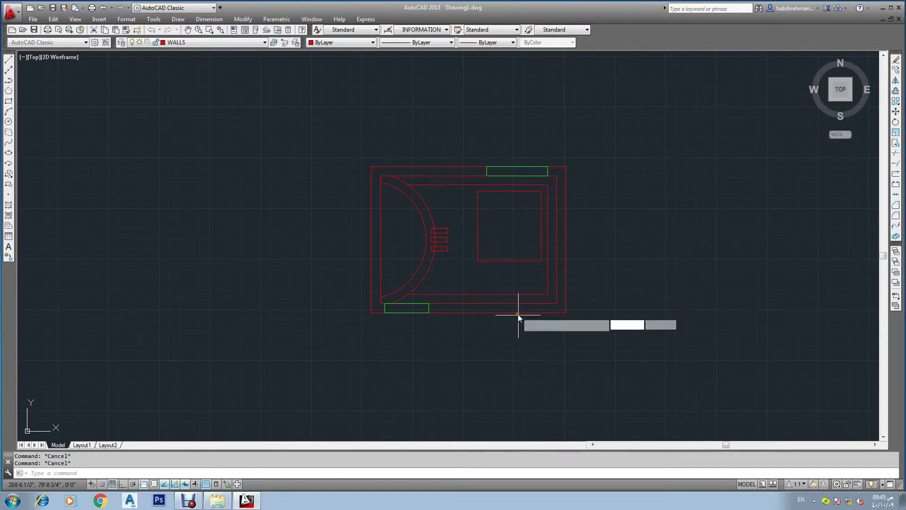
key(Return)
scroll(484, 267, up, 2)
scroll(469, 254, up, 2)
click(466, 253)
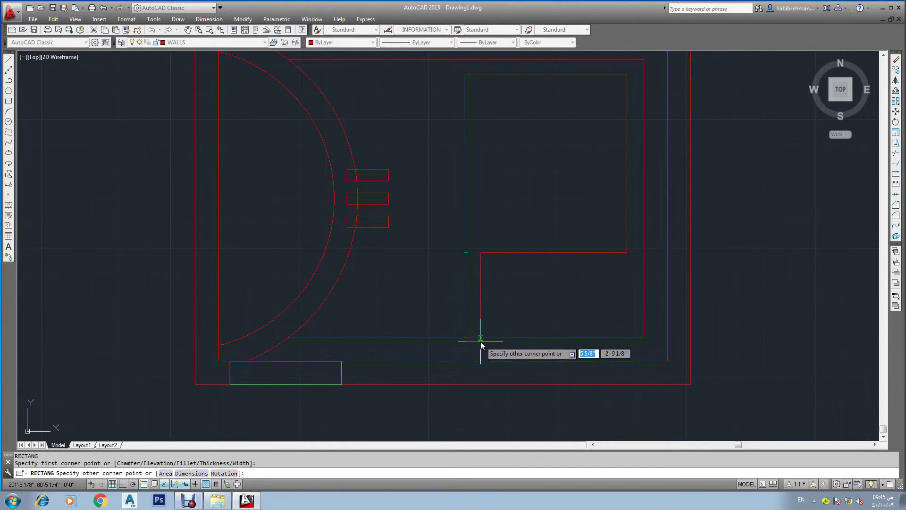
key(Escape)
key(Return)
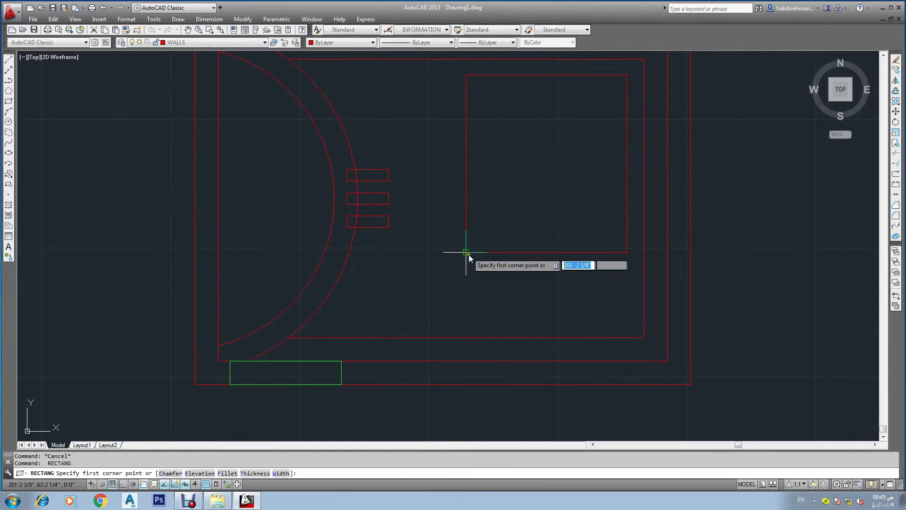
click(466, 245)
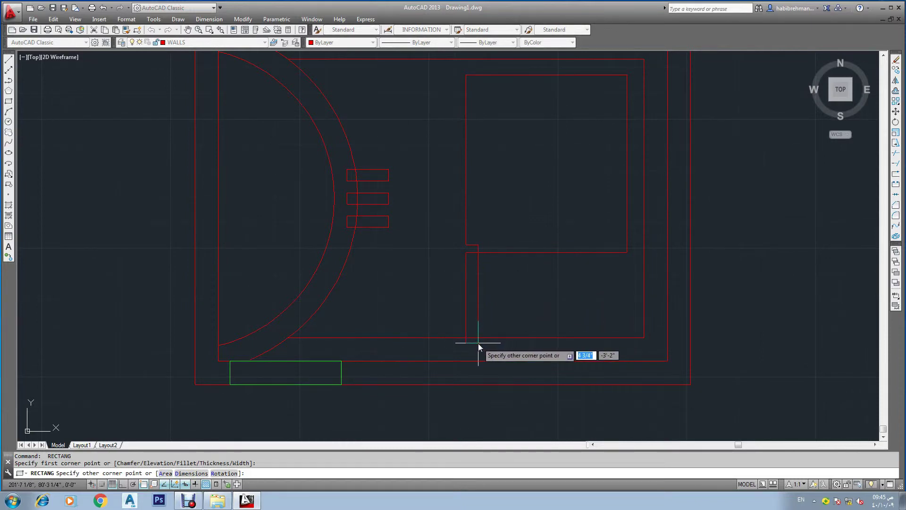
key(Escape)
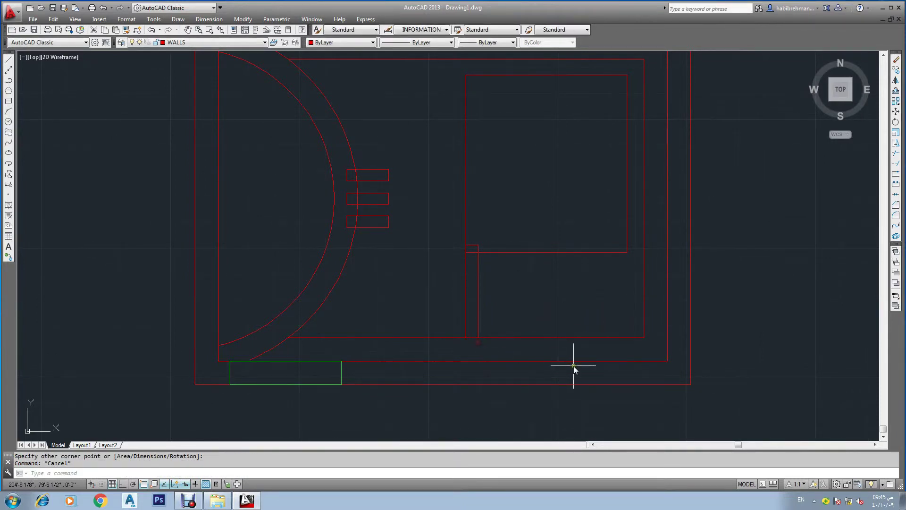
- Select the new narrow strip to check it, then deselect it
scroll(485, 330, up, 2)
click(465, 344)
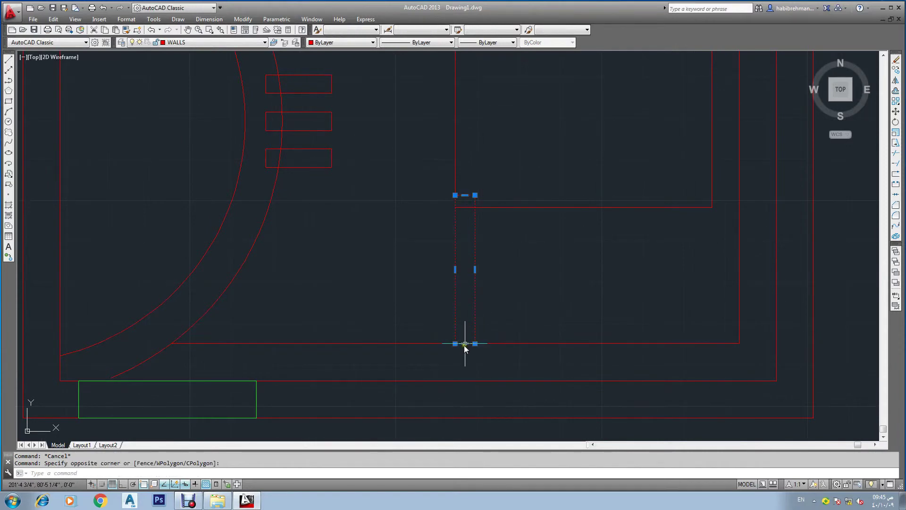
key(Escape)
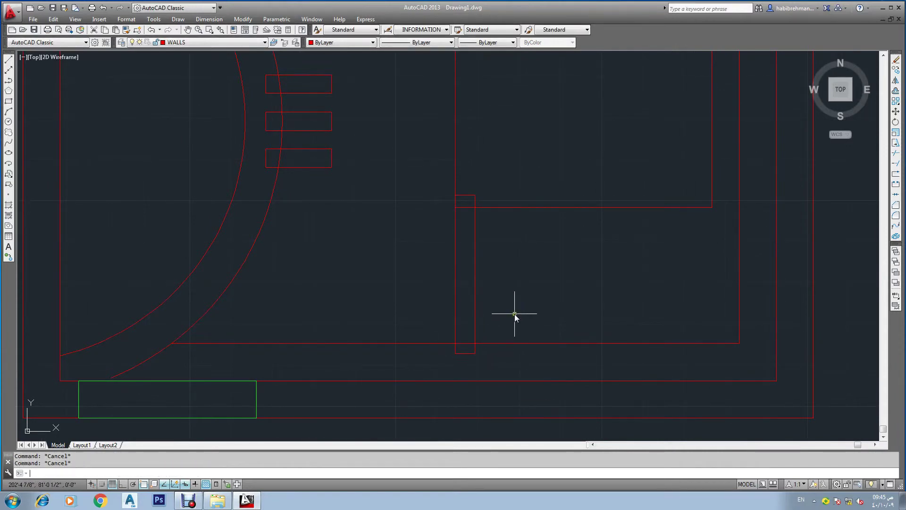
scroll(504, 284, down, 5)
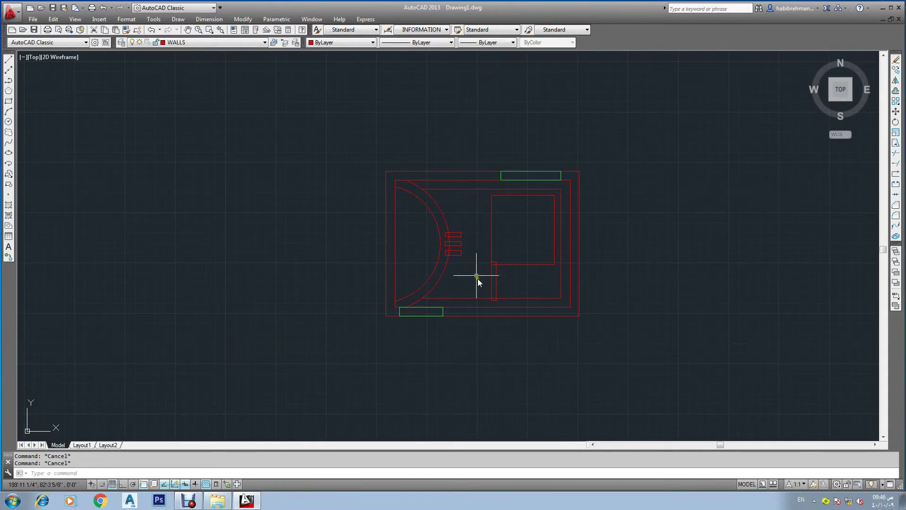
scroll(491, 279, up, 5)
- Copy the narrow strip from its bottom-left corner to a spot just right of it, with Ortho on
click(515, 299)
click(499, 283)
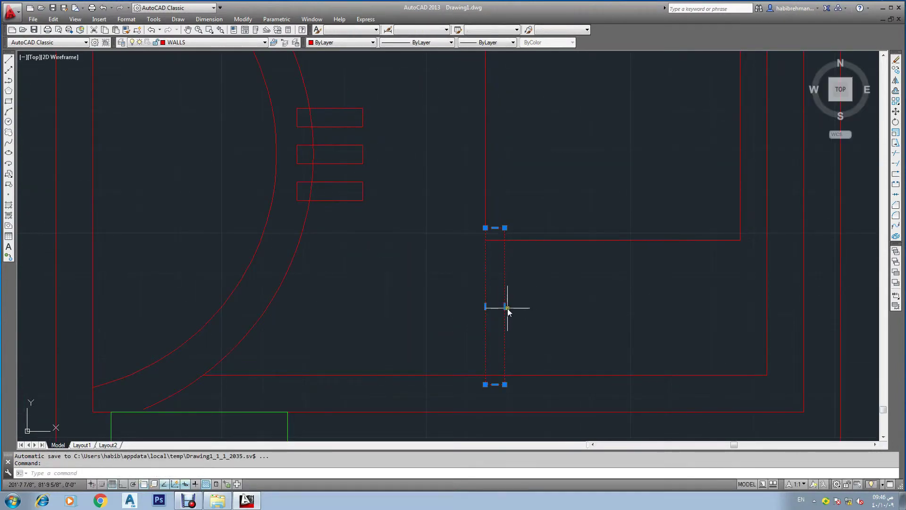
key(Escape)
key(Escape)
text(o)
key(Return)
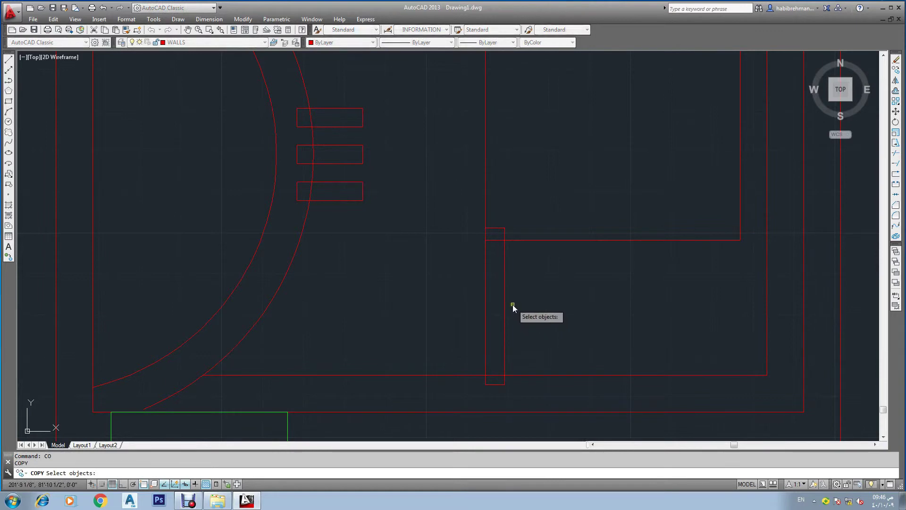
click(516, 301)
click(475, 322)
key(Return)
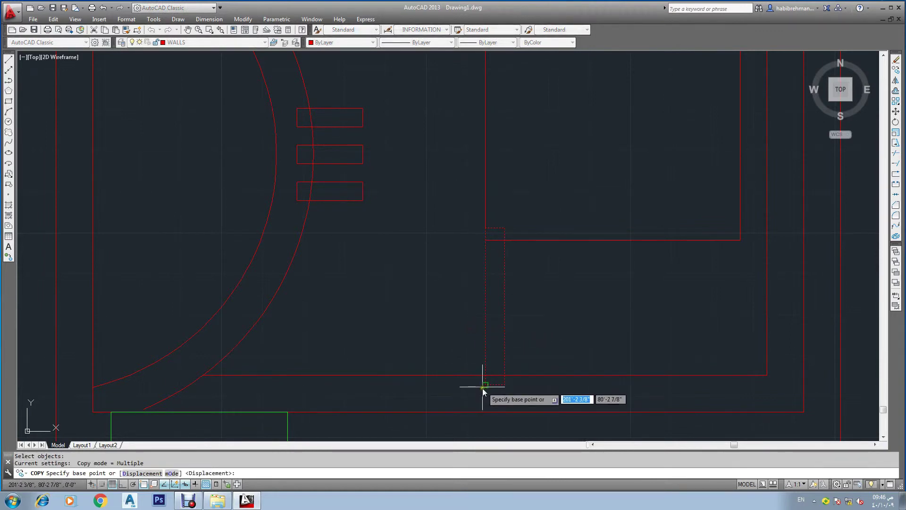
click(485, 383)
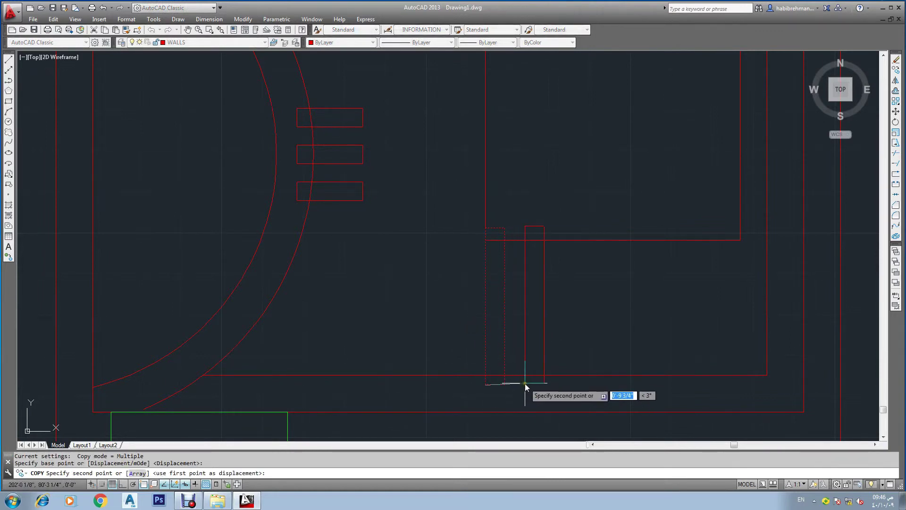
key(F8)
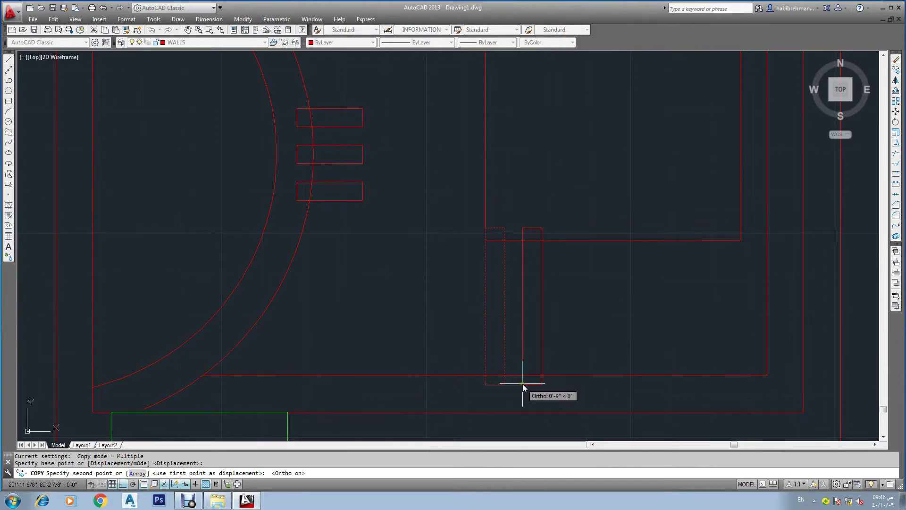
click(523, 384)
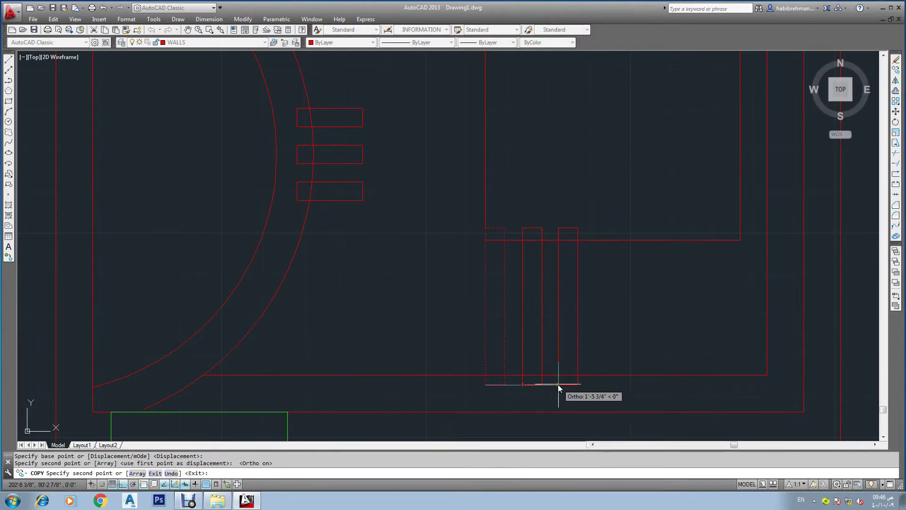
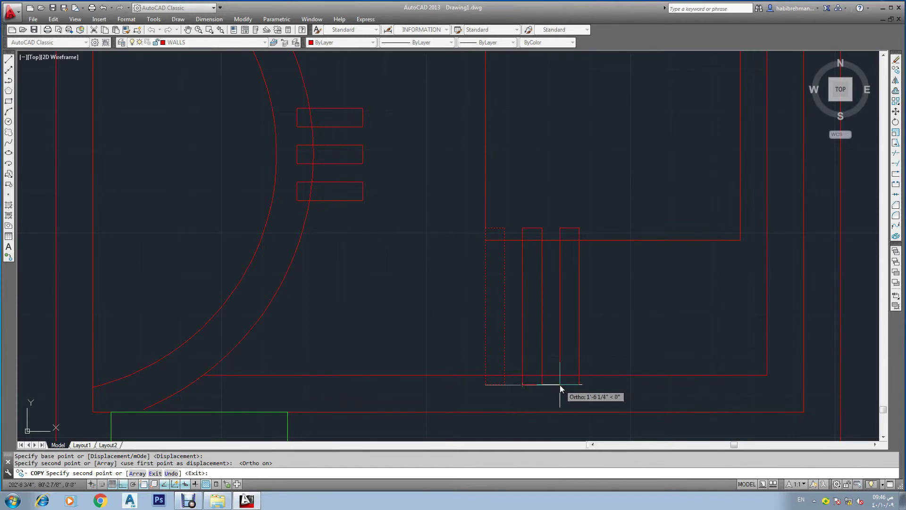
- Place another copy of the three strips, then attempt and abandon an offset of the right strip
click(560, 385)
key(Return)
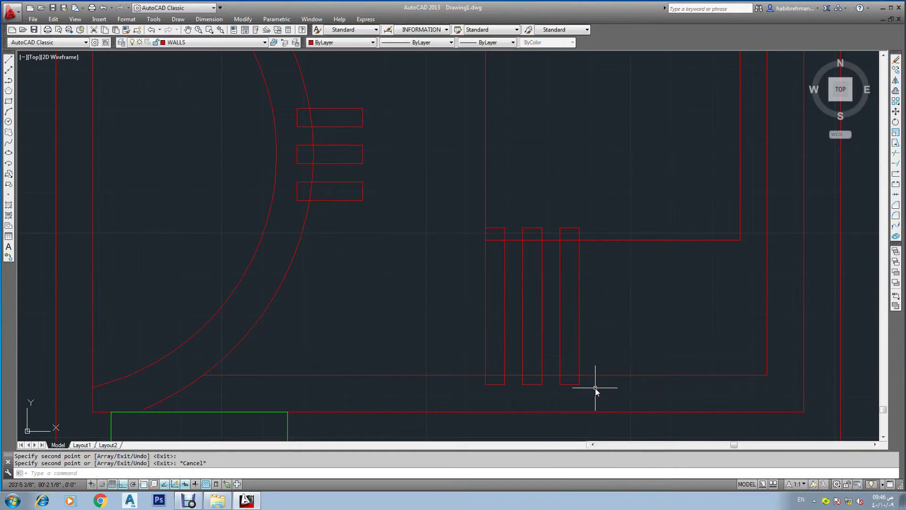
text(o)
key(Return)
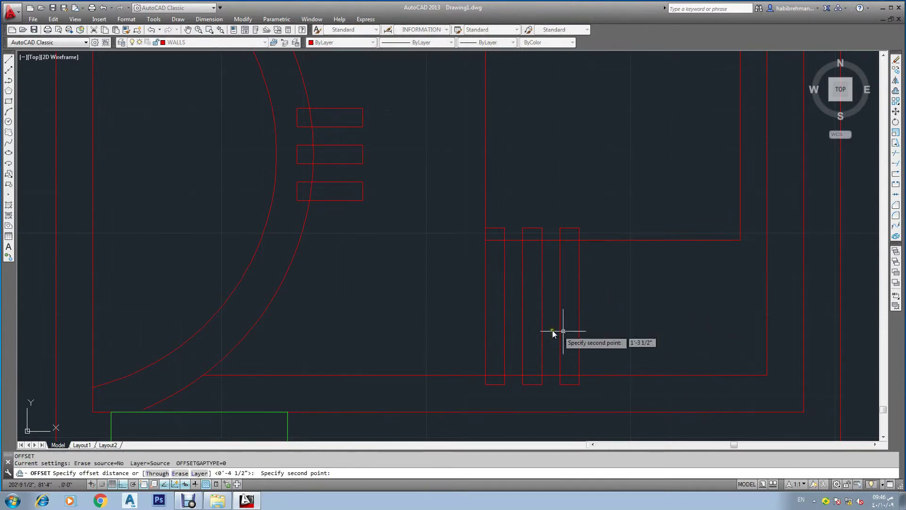
key(Escape)
key(Return)
click(542, 384)
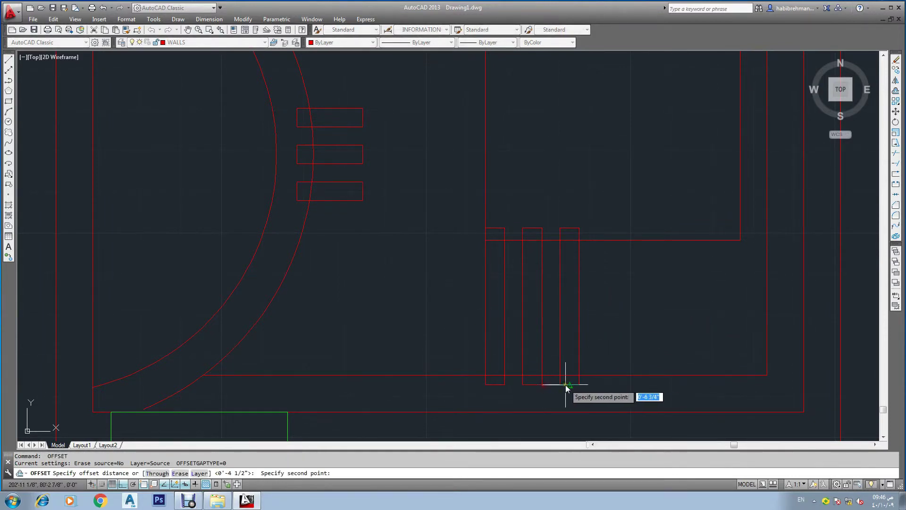
click(560, 384)
click(597, 316)
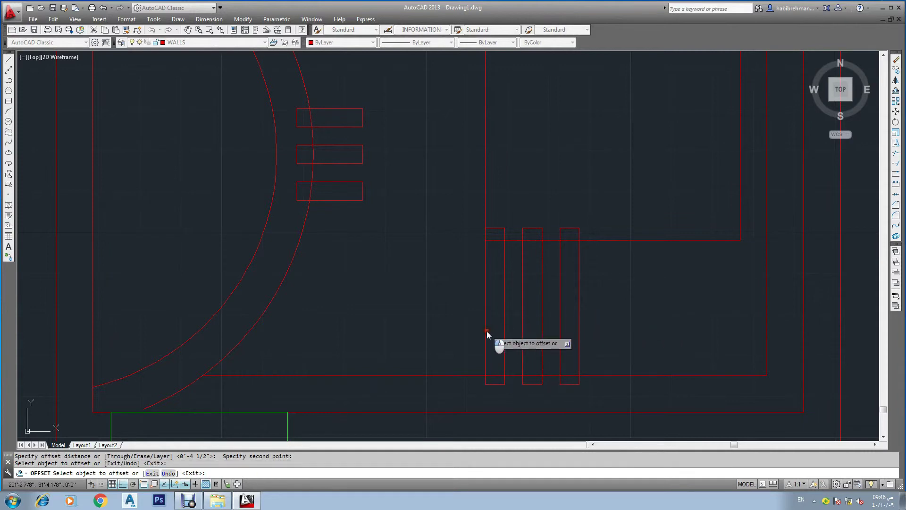
click(579, 319)
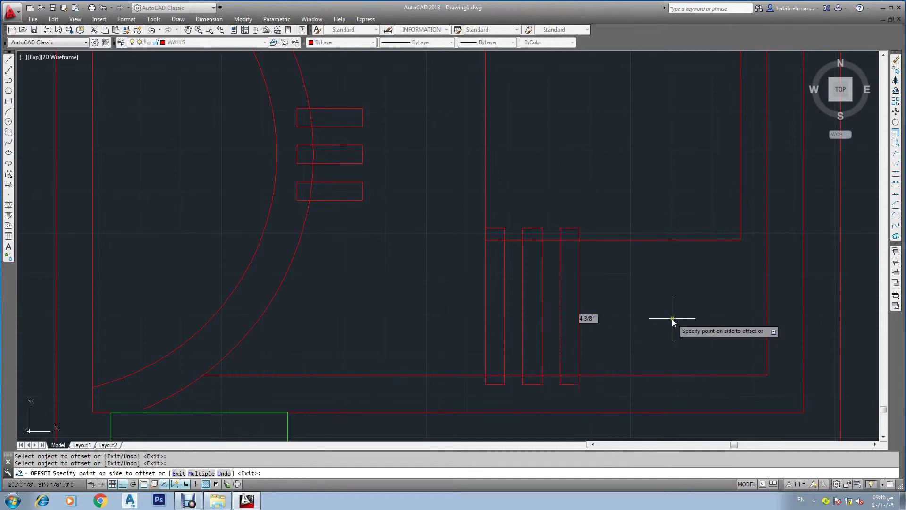
key(Escape)
key(Escape)
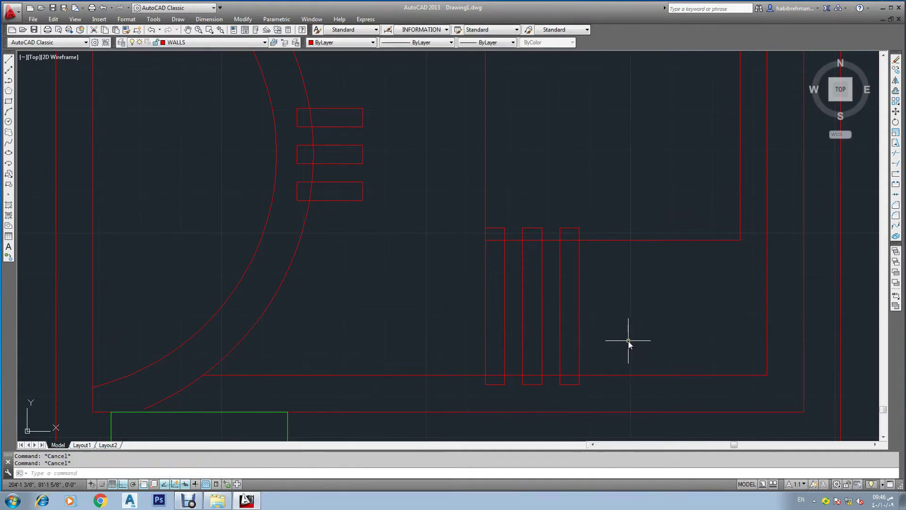
- Copy the three strips further right, using their lower-left corner as base point
text(co)
key(Return)
click(632, 301)
click(449, 333)
key(Return)
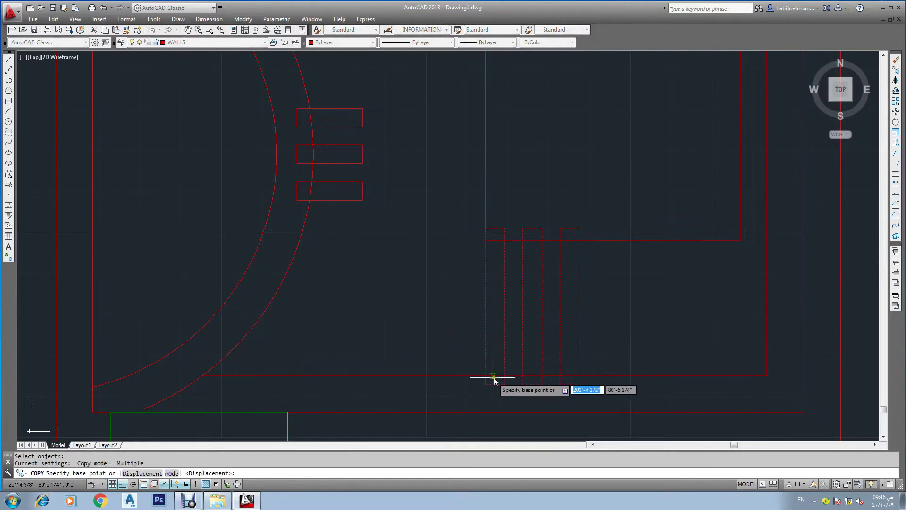
click(486, 384)
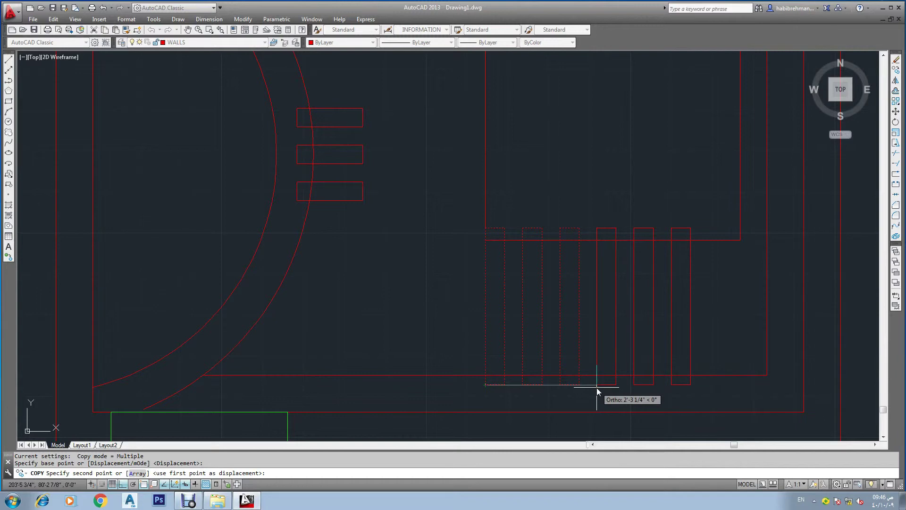
click(596, 387)
key(Return)
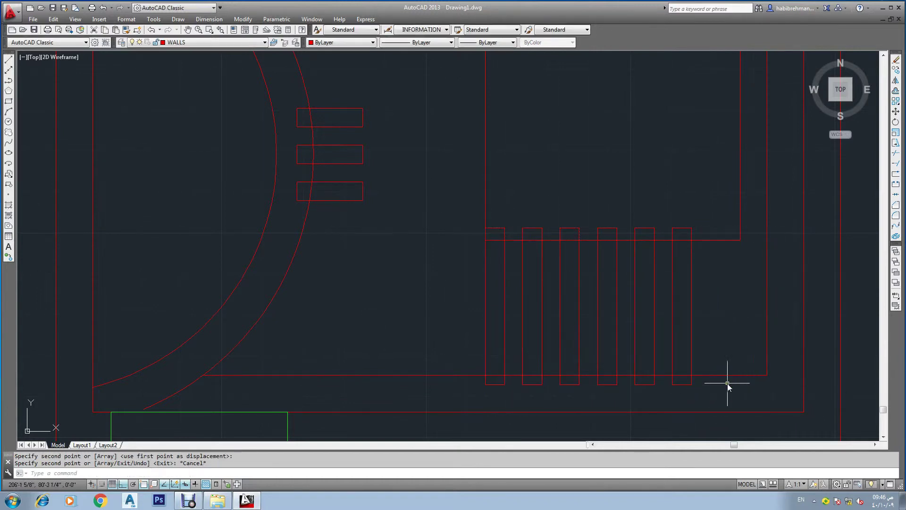
- Begin another copy of the two newest strips from a strip corner
key(Return)
click(709, 310)
click(625, 336)
key(Return)
click(635, 385)
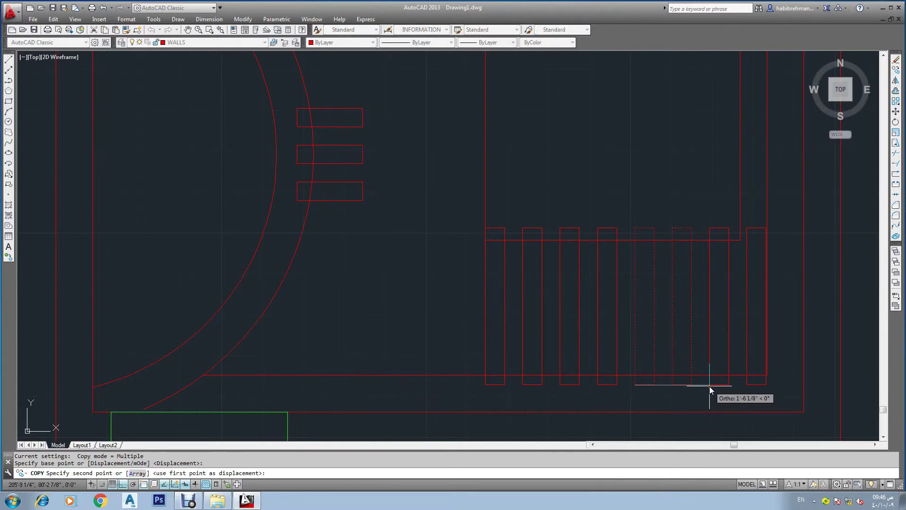
- Place the final copy, then delete the extra rightmost strip
click(709, 386)
key(Escape)
key(Escape)
click(756, 326)
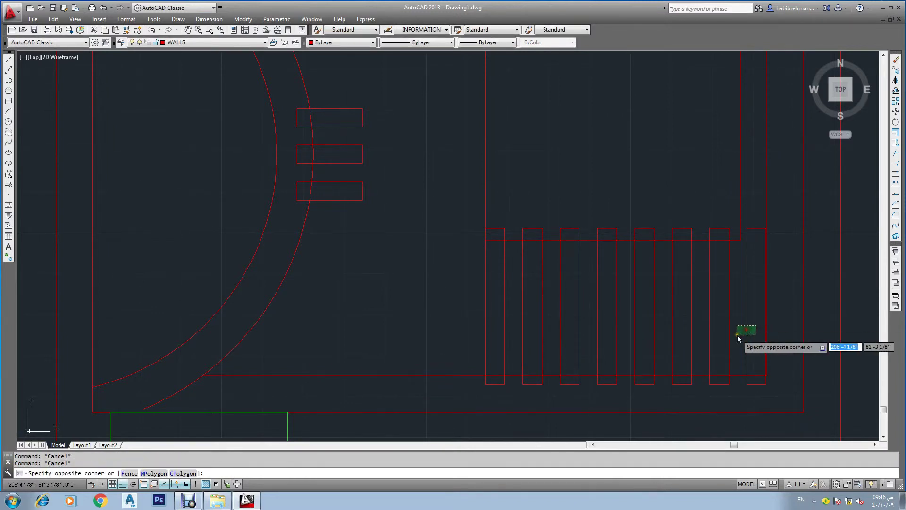
key(Delete)
text(MO)
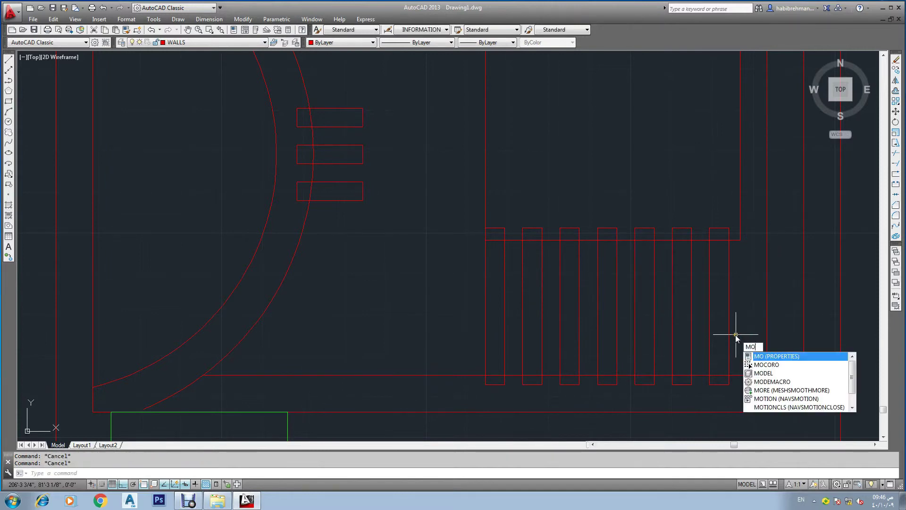
- Move the seven strips slightly to the right
key(Return)
click(744, 299)
click(484, 309)
key(Return)
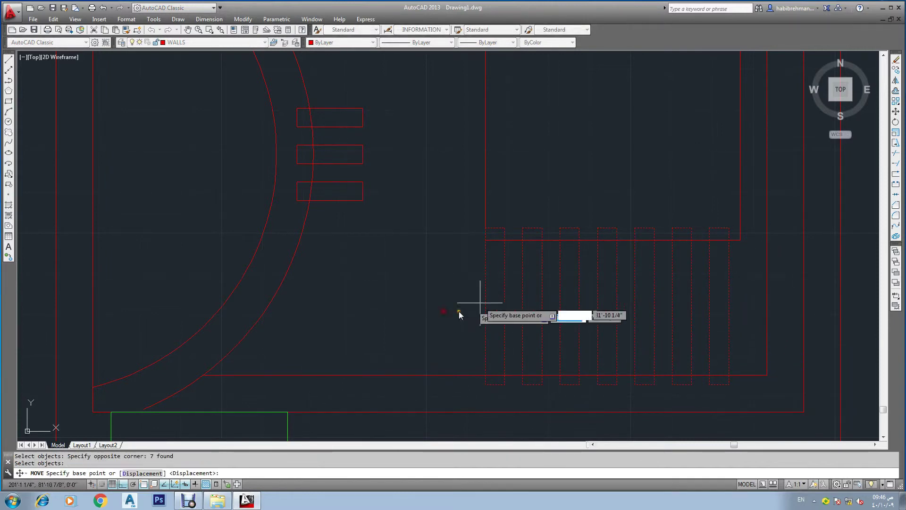
click(523, 229)
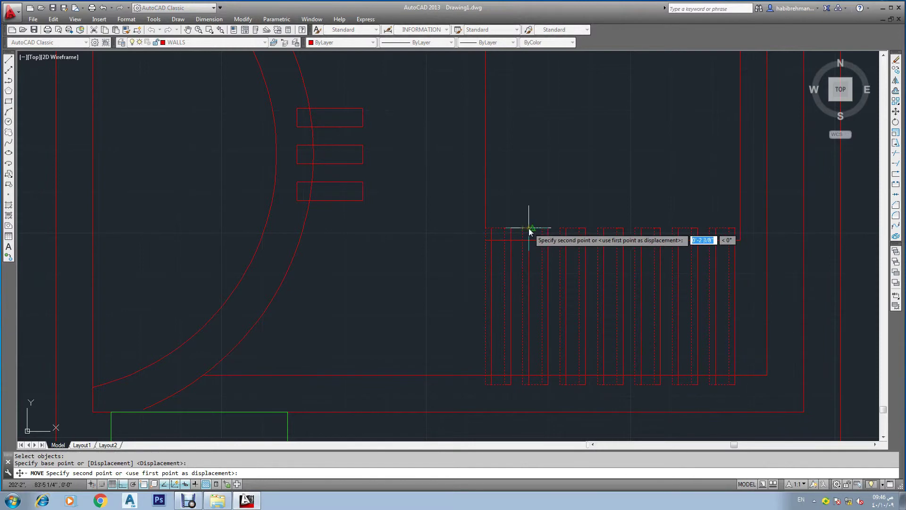
click(530, 230)
- Reselect the seven strips and pick a base point for another move
key(Return)
click(755, 286)
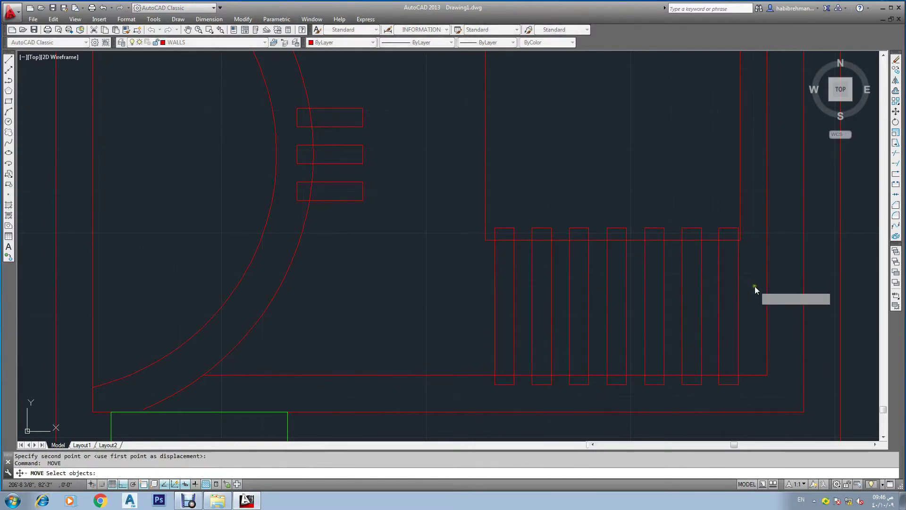
click(471, 305)
key(Return)
scroll(585, 291, up, 2)
click(590, 293)
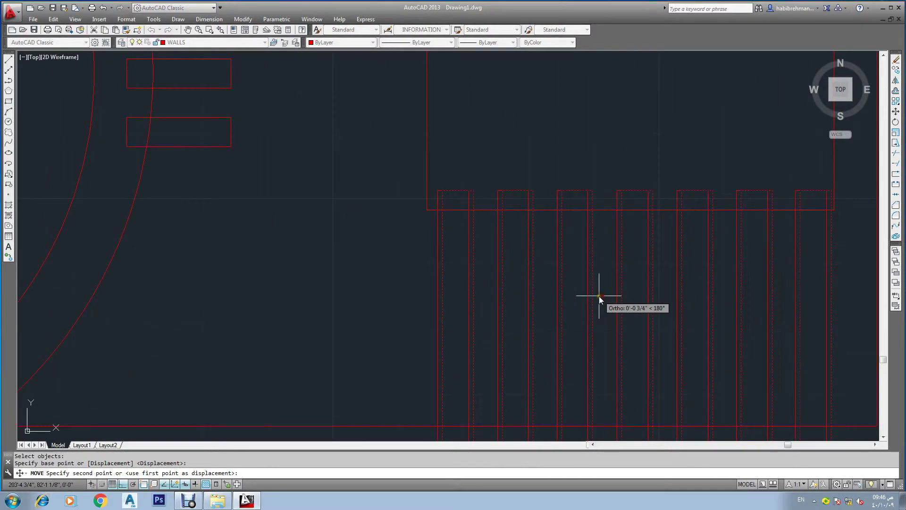
scroll(599, 296, down, 2)
scroll(609, 304, down, 2)
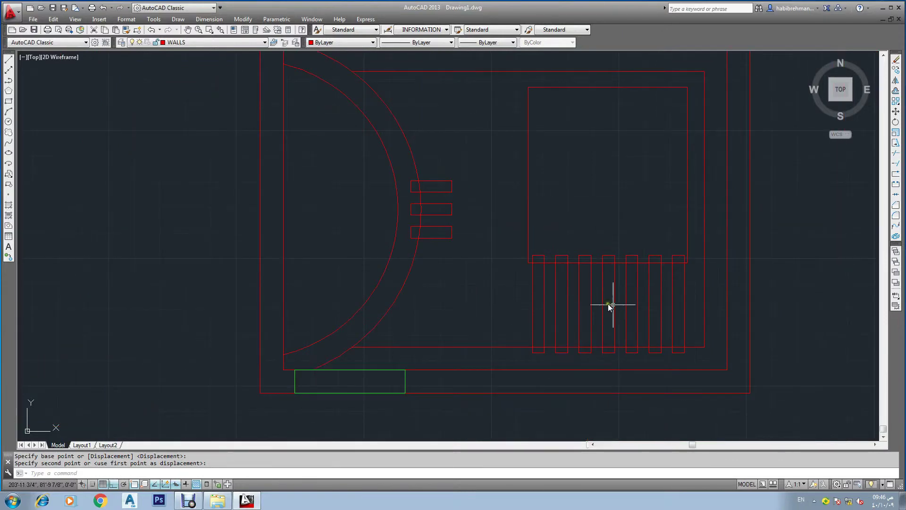
scroll(658, 305, up, 2)
- Nudge the seven strips into their final position below the inner room
key(Return)
click(706, 295)
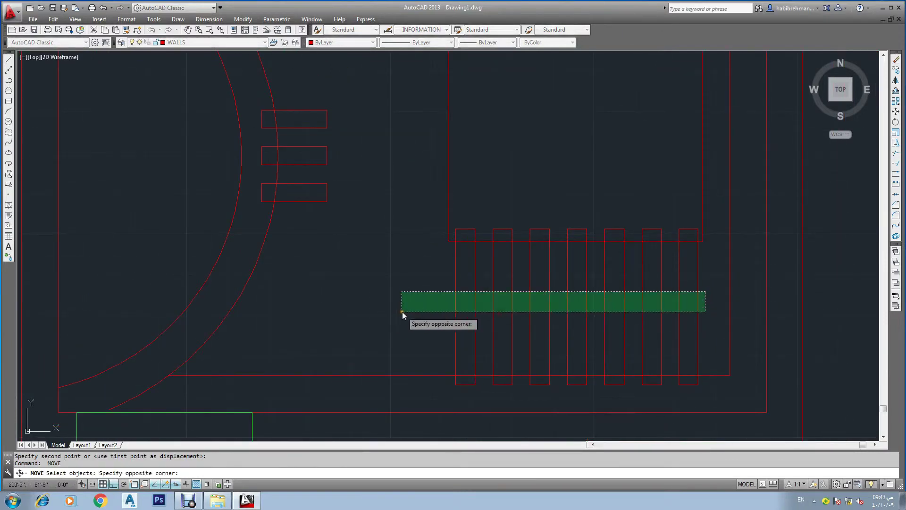
click(403, 312)
key(Return)
scroll(523, 276, up, 3)
click(651, 279)
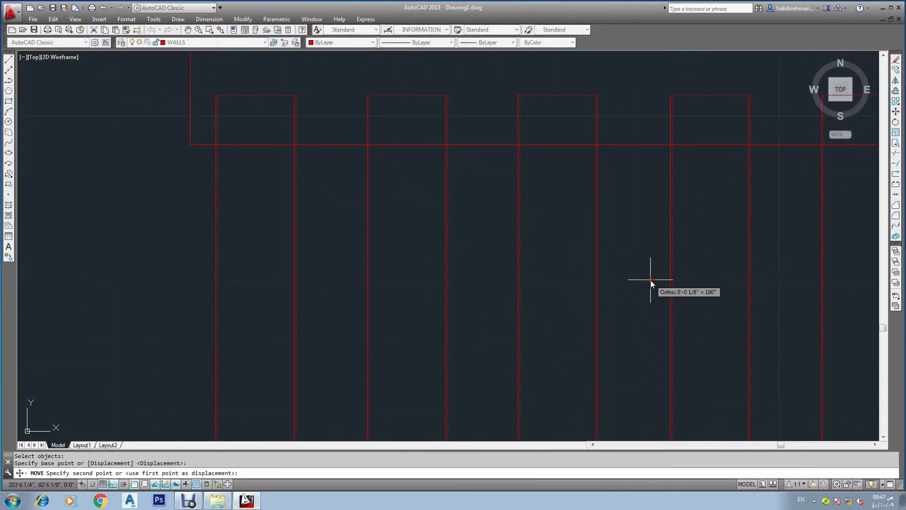
scroll(597, 273, down, 5)
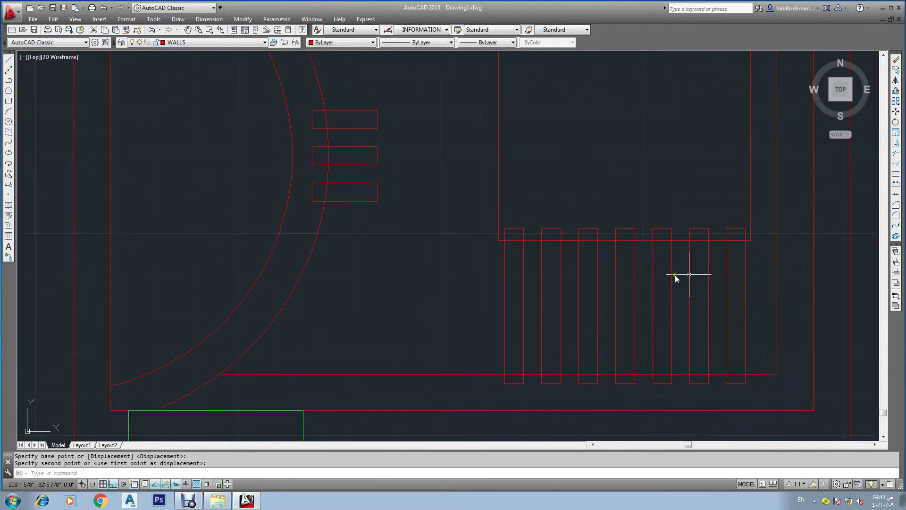
key(Return)
key(Escape)
key(Escape)
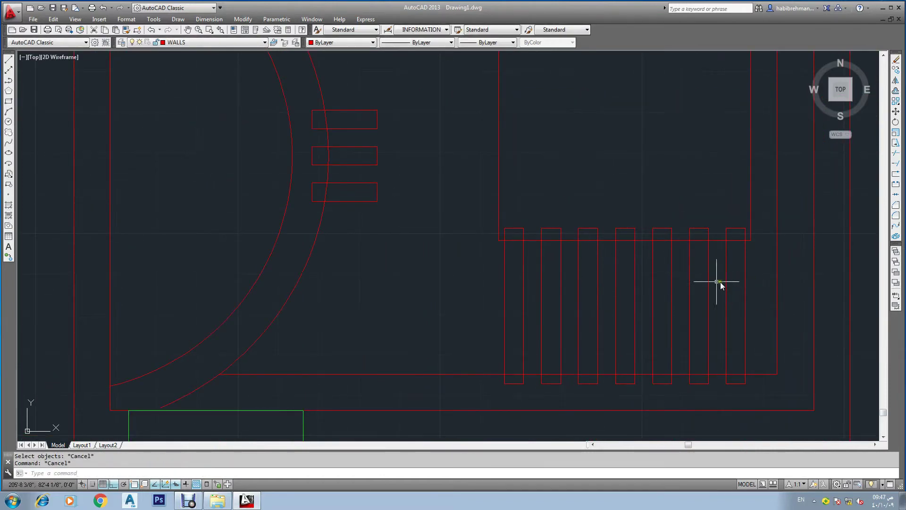
scroll(661, 307, down, 2)
scroll(661, 307, down, 2)
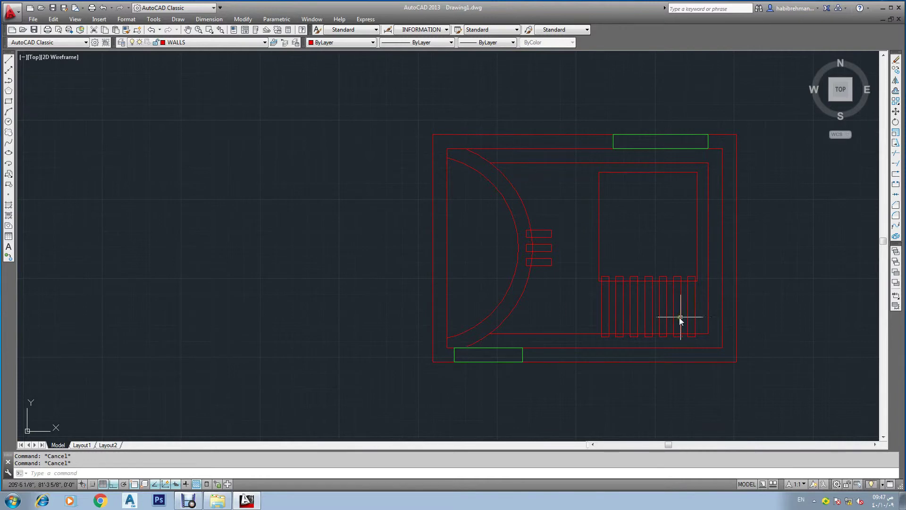
- Put the vertical strips on the CEILING layer via Properties
click(705, 305)
click(551, 318)
key(ctrl+1)
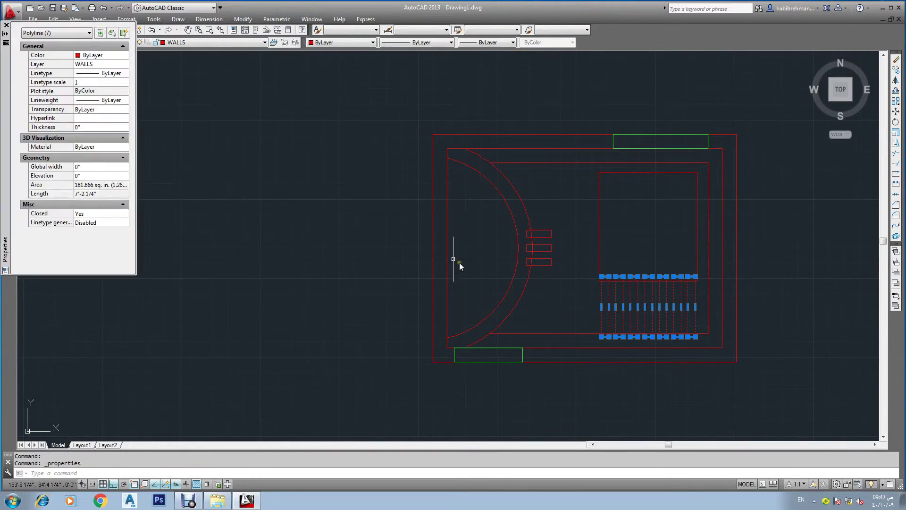
click(88, 64)
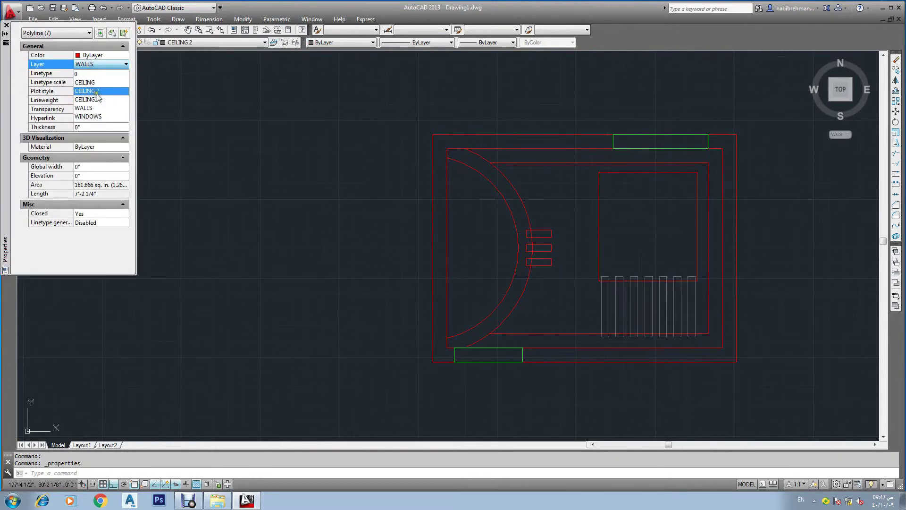
click(91, 86)
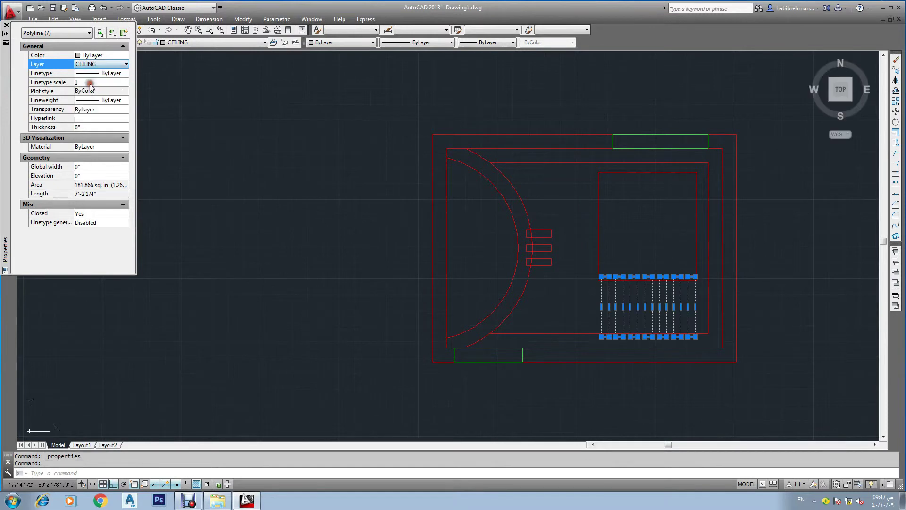
click(5, 24)
key(Escape)
- Assign the small rectangles near the arc to the CEILING layer
click(497, 194)
click(542, 269)
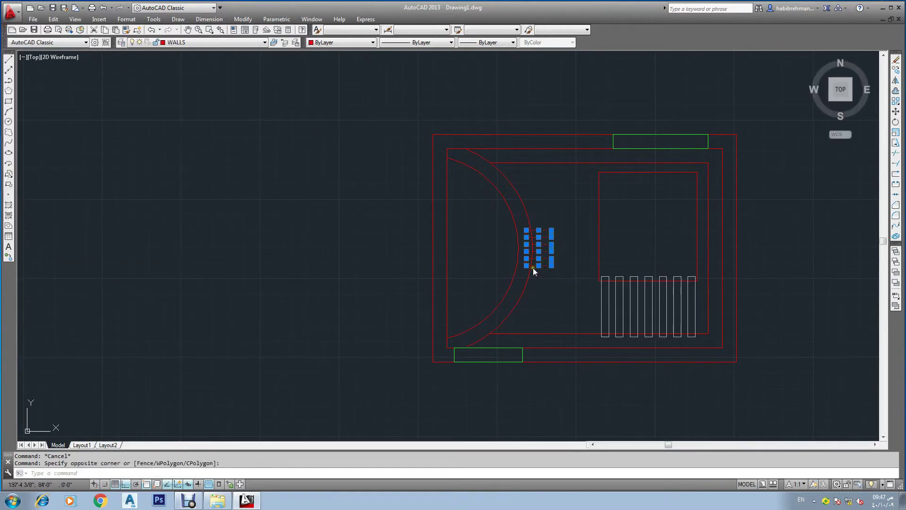
key(ctrl+1)
click(103, 64)
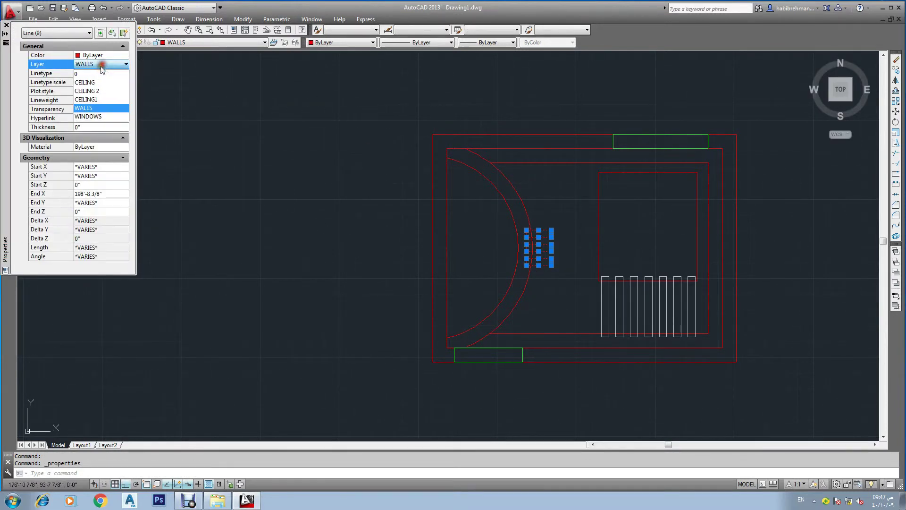
click(90, 86)
click(6, 25)
key(Escape)
key(Escape)
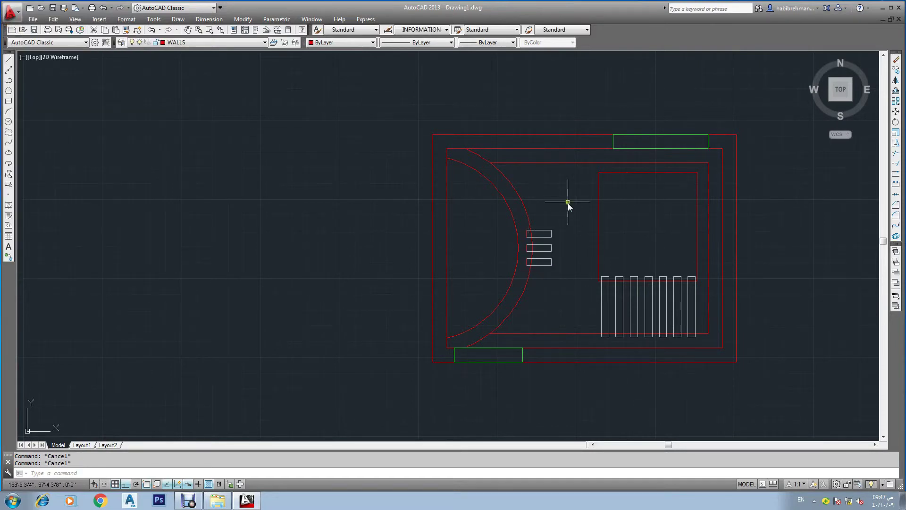
- Move the outer arc to the CEILING 2 layer
click(537, 189)
click(514, 202)
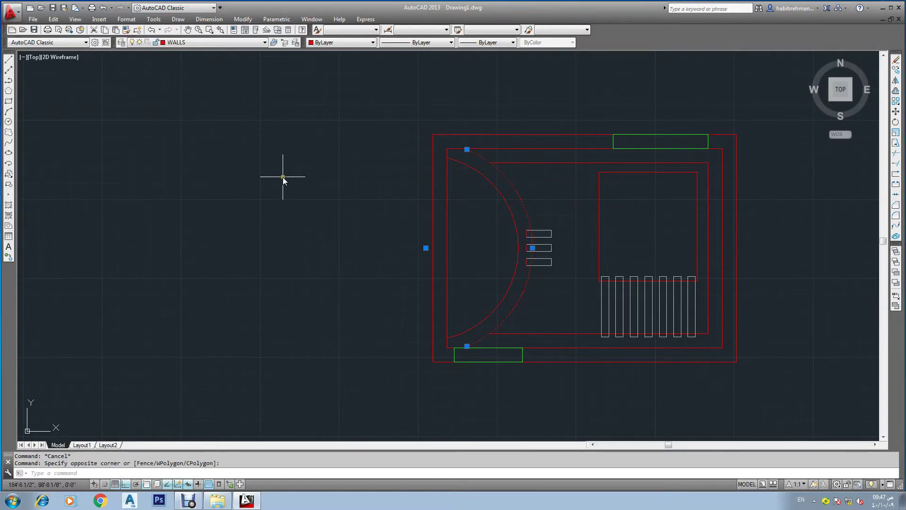
key(ctrl+1)
click(94, 65)
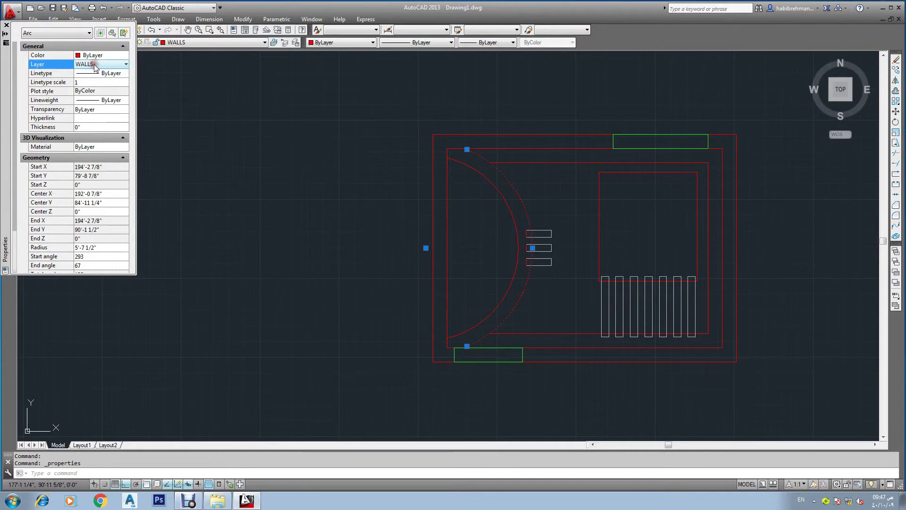
click(92, 93)
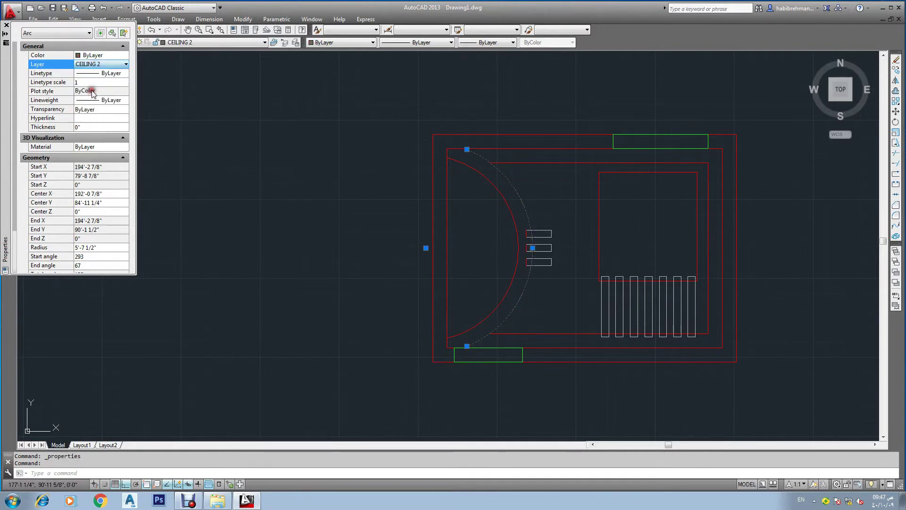
click(7, 30)
key(Escape)
- Put the inner red arc and inner square on CEILING1
click(498, 189)
click(490, 211)
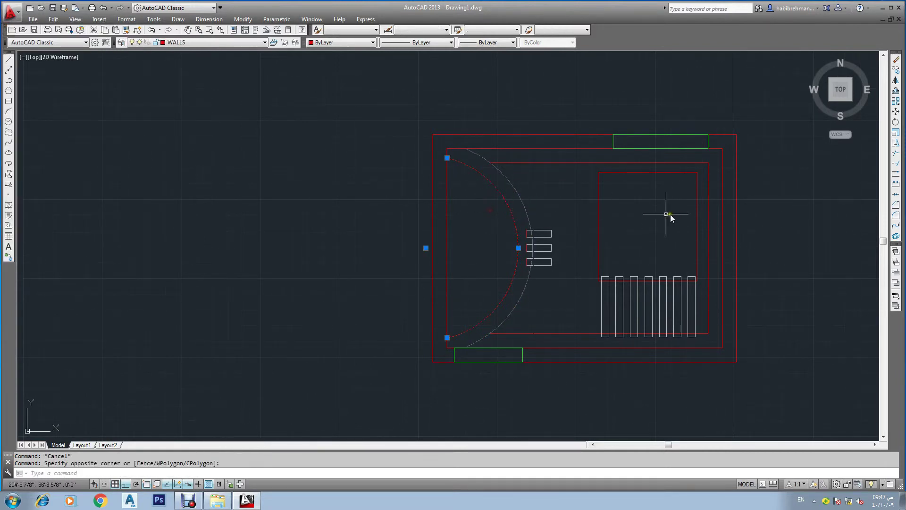
click(623, 210)
click(589, 221)
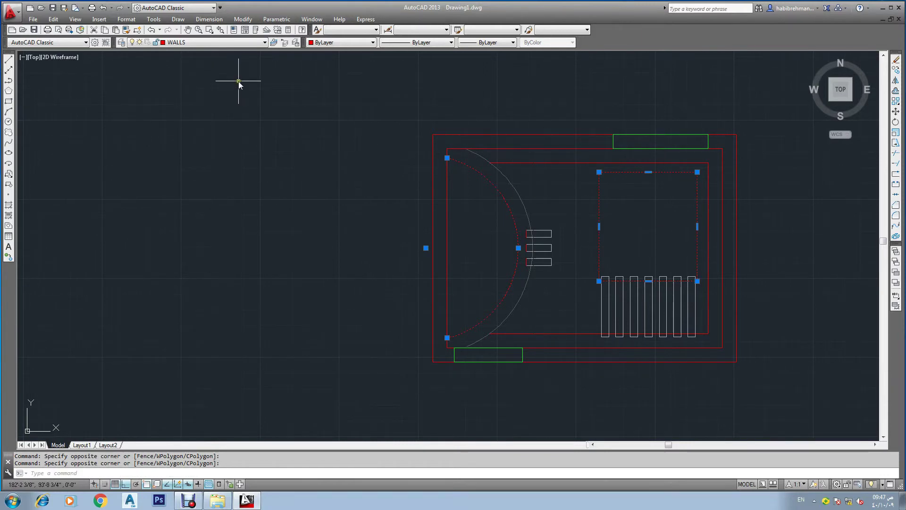
key(ctrl+1)
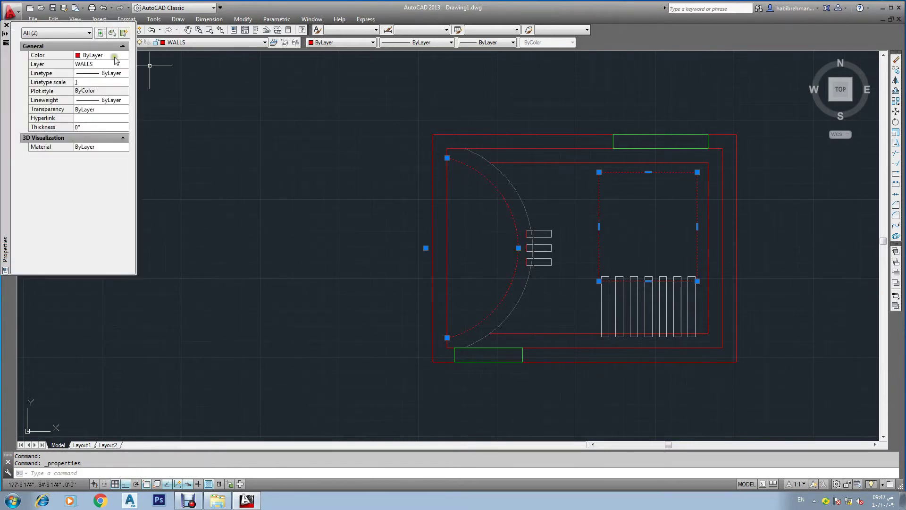
click(113, 65)
click(113, 65)
click(92, 97)
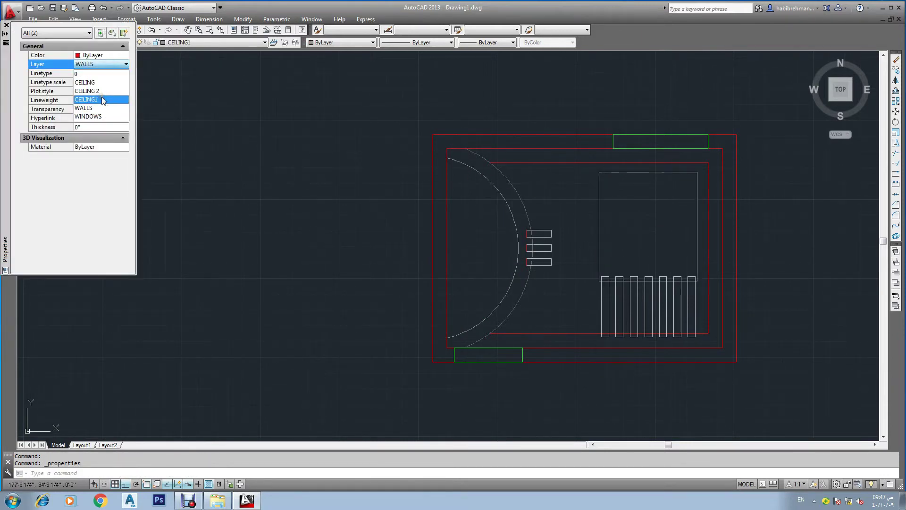
click(103, 99)
click(7, 25)
key(Escape)
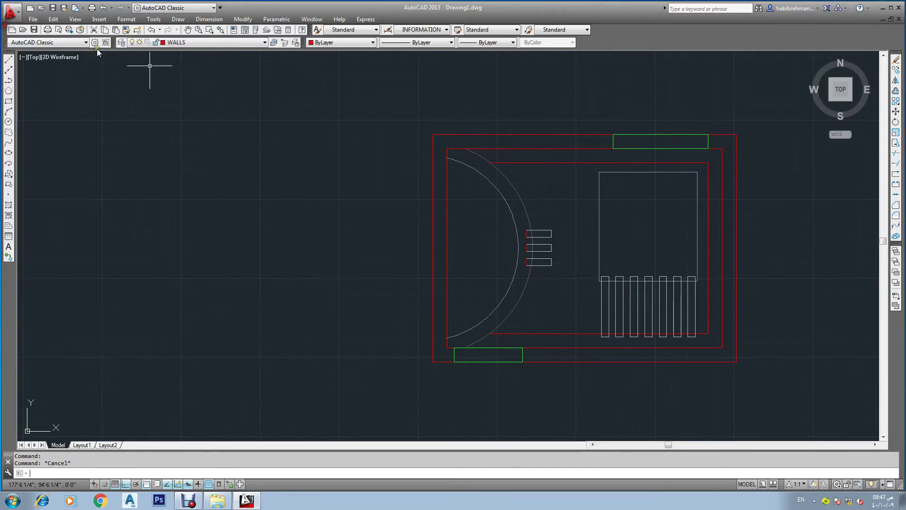
- Move the inner top wall line onto CEILING 2
click(548, 163)
click(546, 169)
key(ctrl+1)
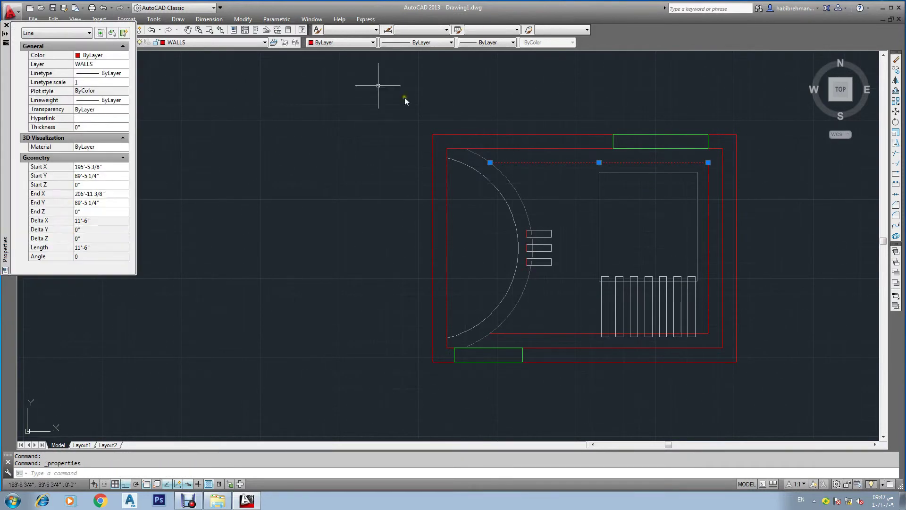
click(96, 66)
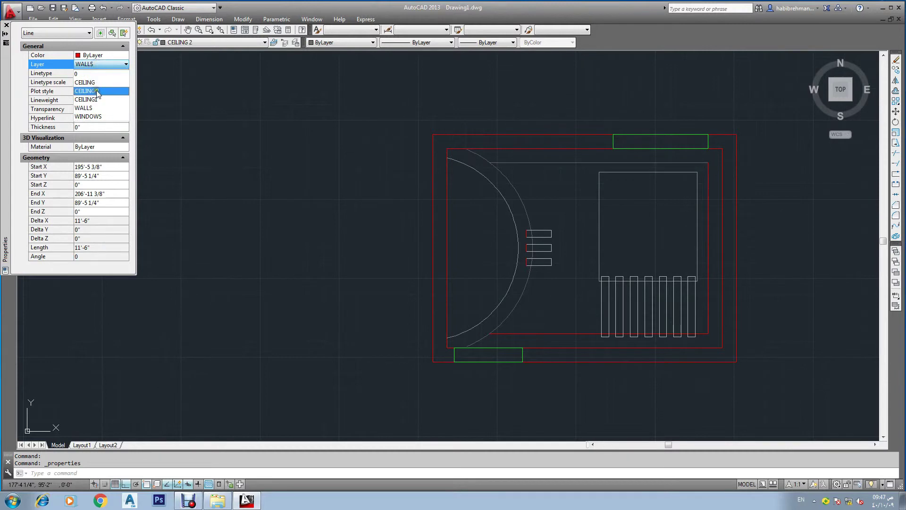
click(97, 90)
click(7, 25)
key(Escape)
key(Escape)
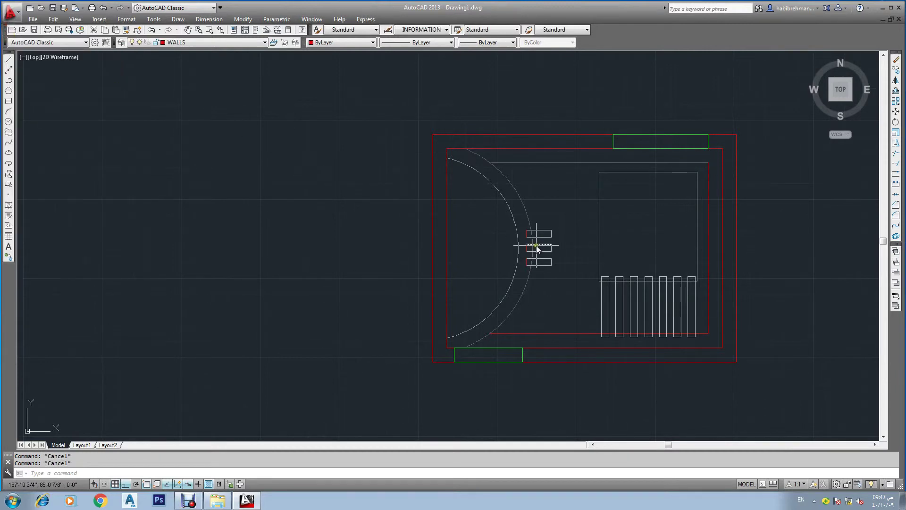
- Move the inner right and bottom wall lines onto CEILING 2
click(709, 271)
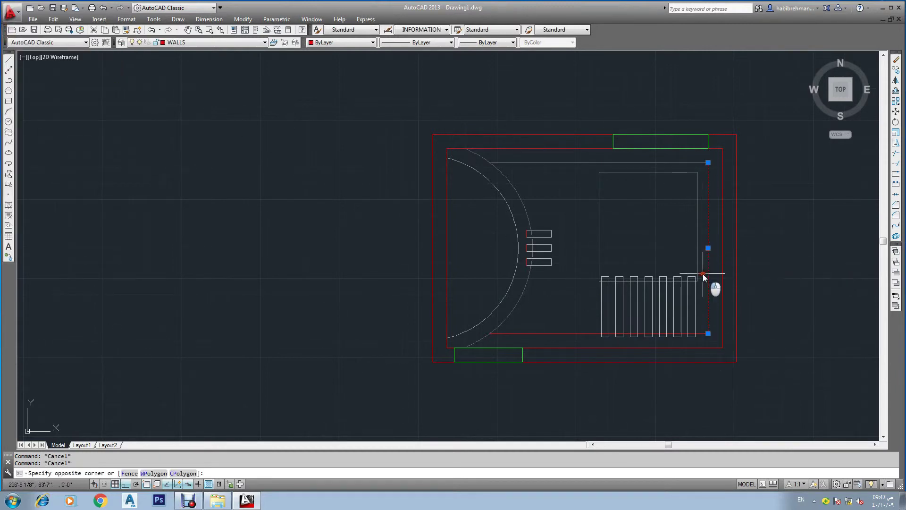
click(579, 314)
click(566, 342)
key(ctrl+1)
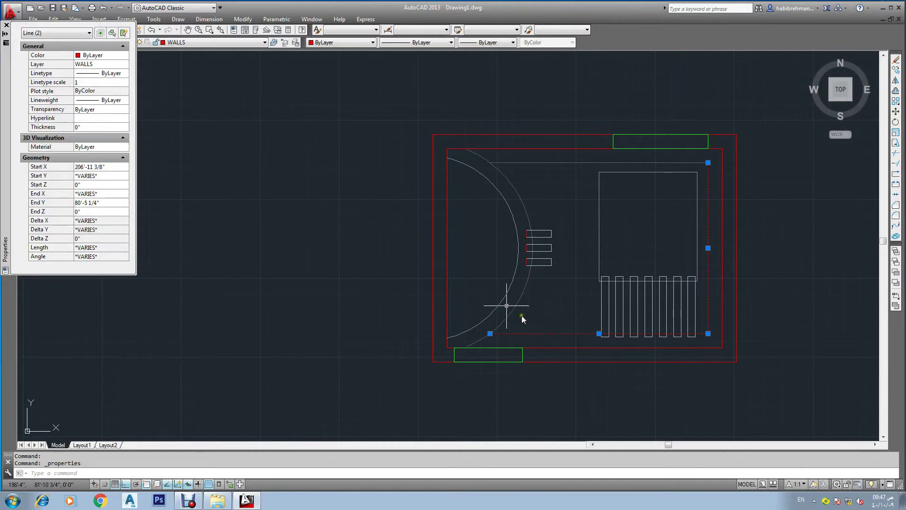
click(91, 64)
click(126, 64)
click(89, 85)
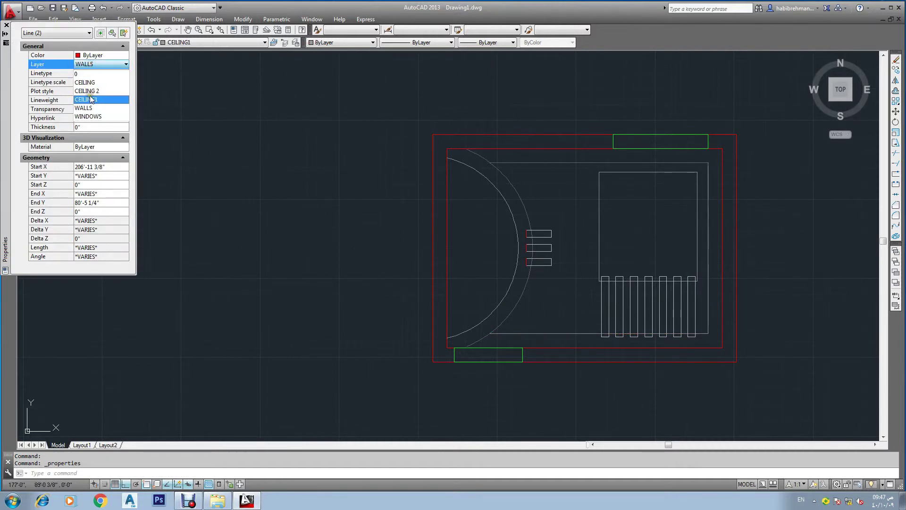
click(6, 25)
key(Escape)
key(Escape)
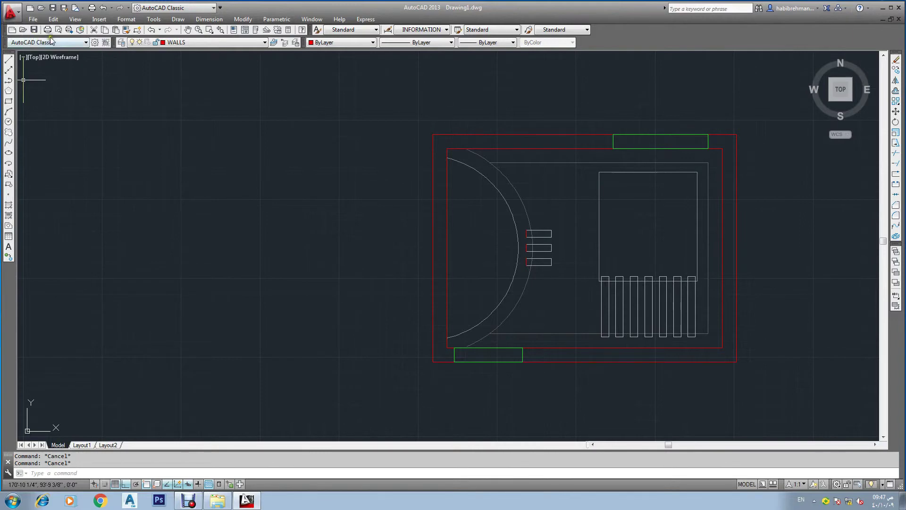
- Match the three rectangles' red left edges to a white rectangle edge with MATCHPROP
scroll(547, 264, up, 4)
scroll(536, 248, up, 2)
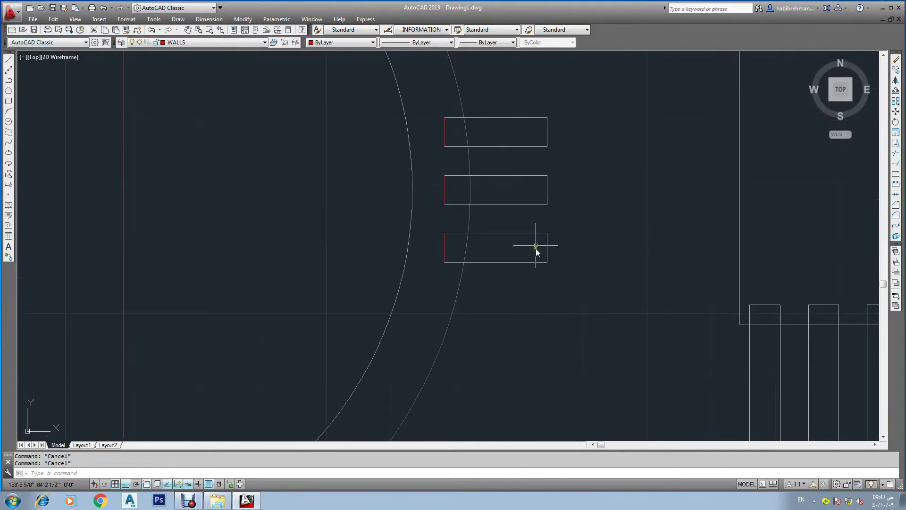
text(MA)
key(Return)
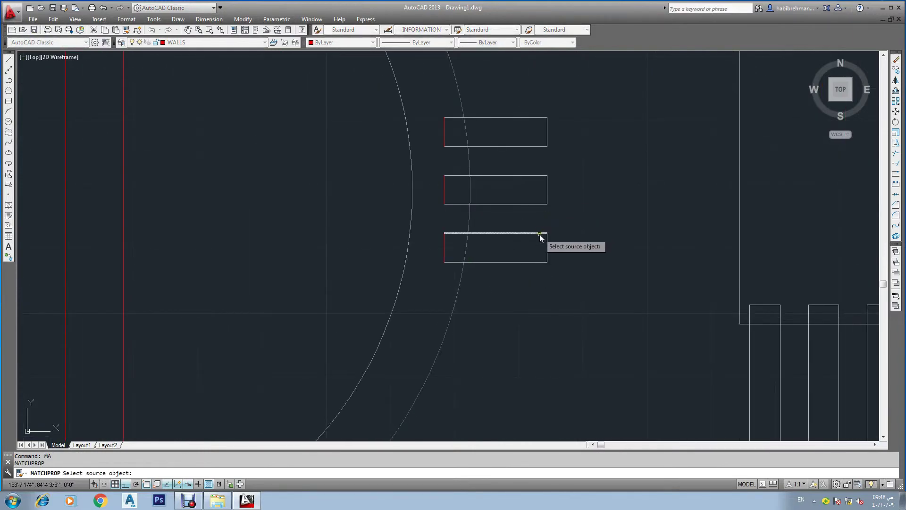
click(546, 239)
click(452, 241)
click(441, 264)
click(455, 178)
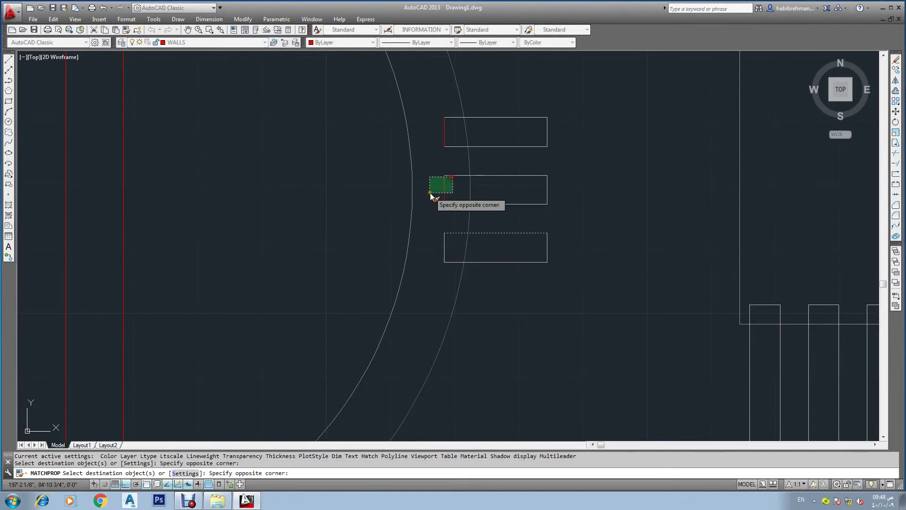
click(429, 210)
key(Escape)
key(Escape)
key(Escape)
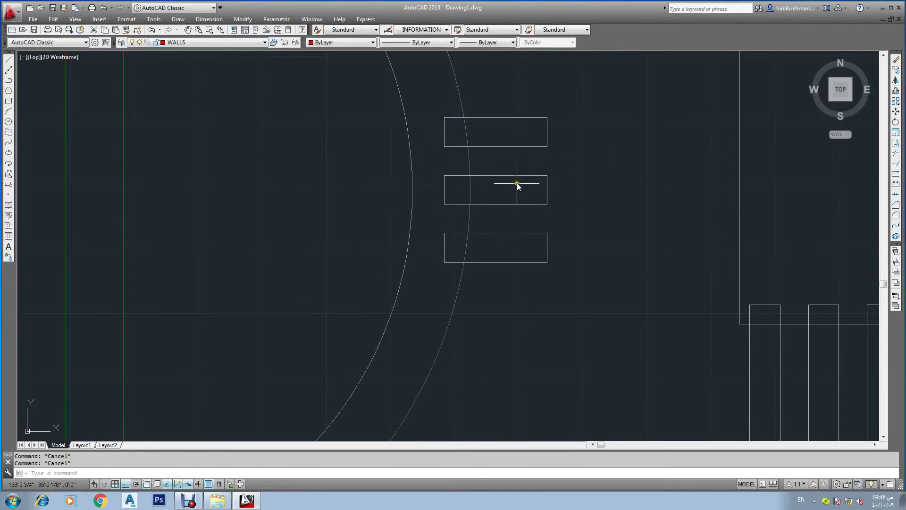
scroll(519, 191, down, 5)
text(LA)
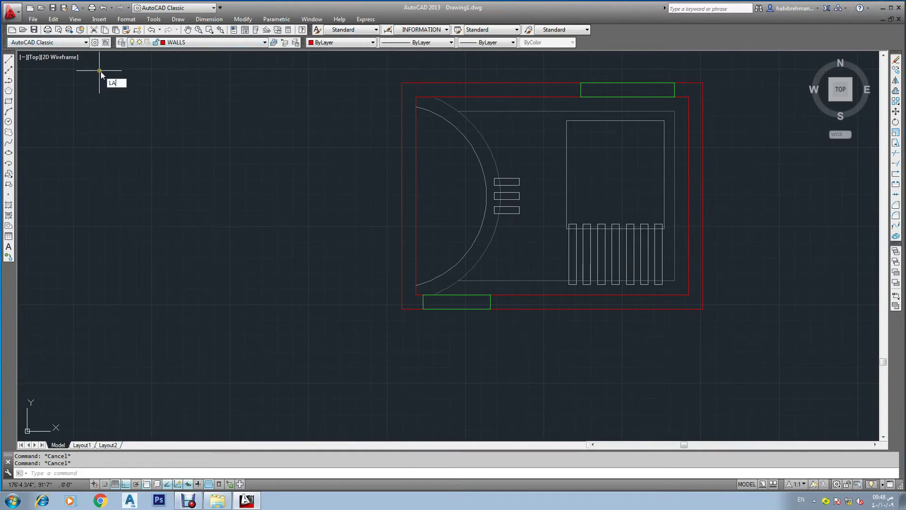
- Turn off the CEILING and CEILING1 layers in the Layer Properties Manager
key(Return)
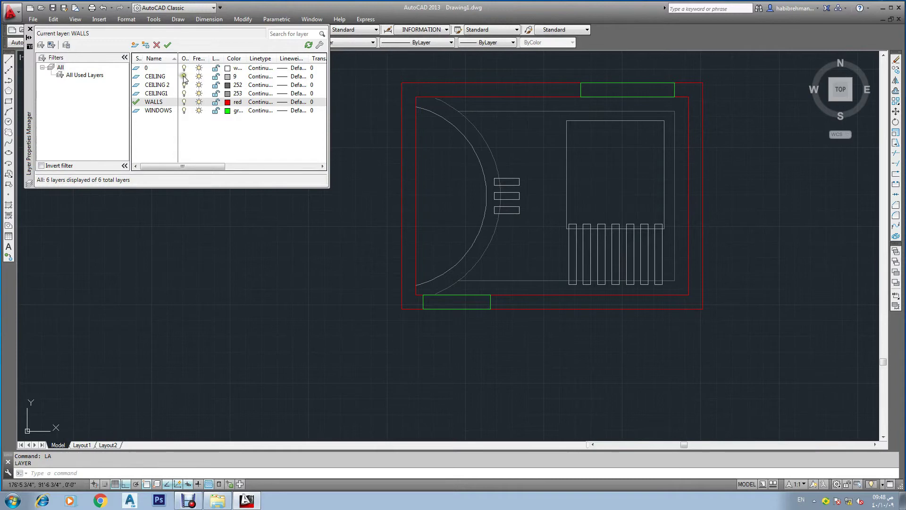
click(185, 77)
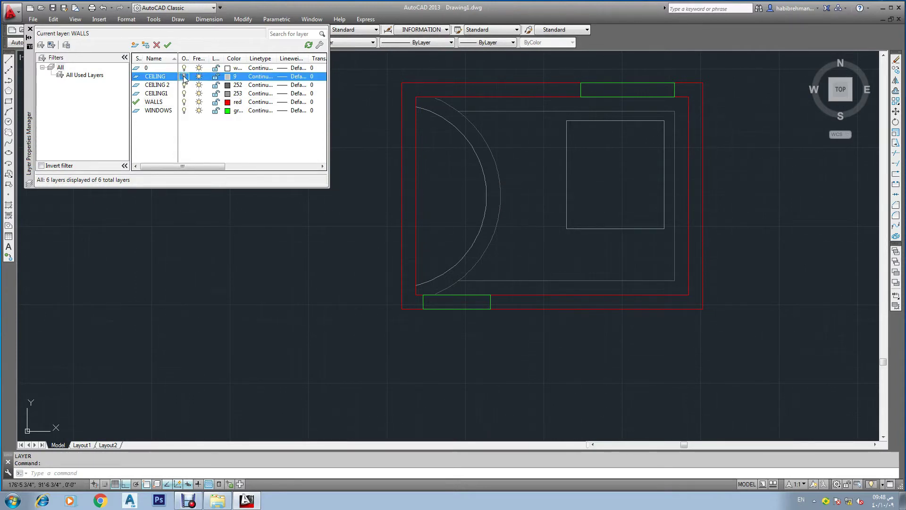
click(184, 93)
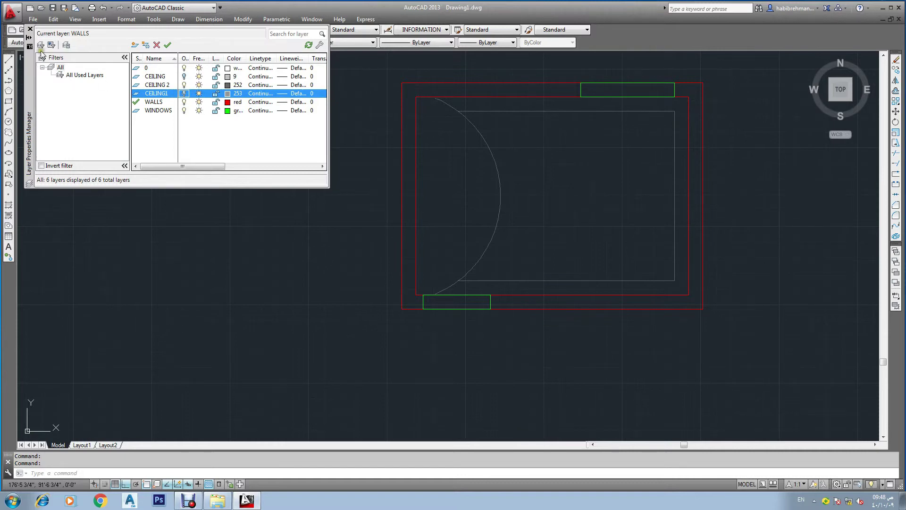
click(318, 251)
key(Escape)
- Start and cancel BOUNDARY (BO) and MATCHPROP (MA) commands
text(B)
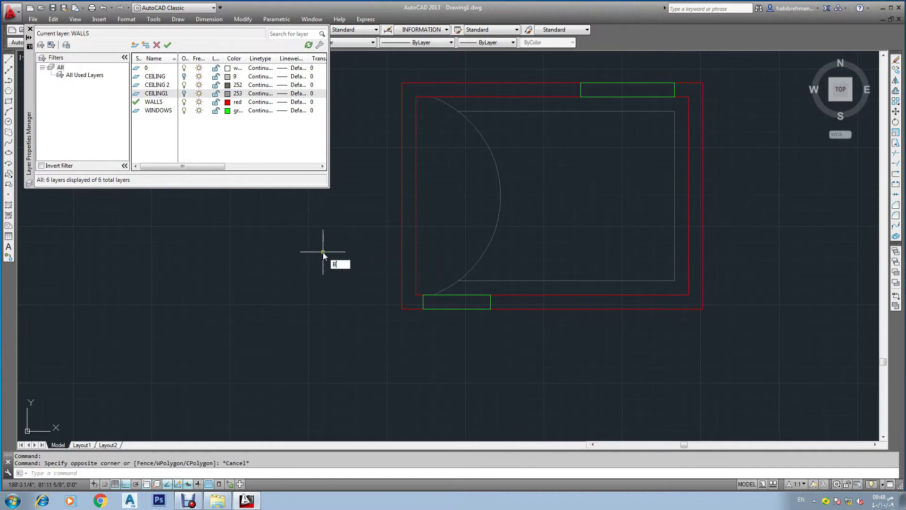
text(O)
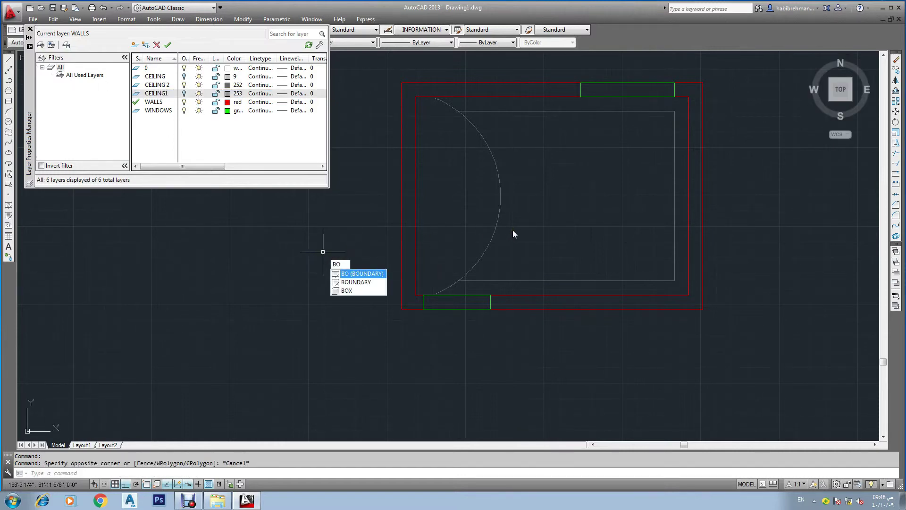
key(Return)
key(Return)
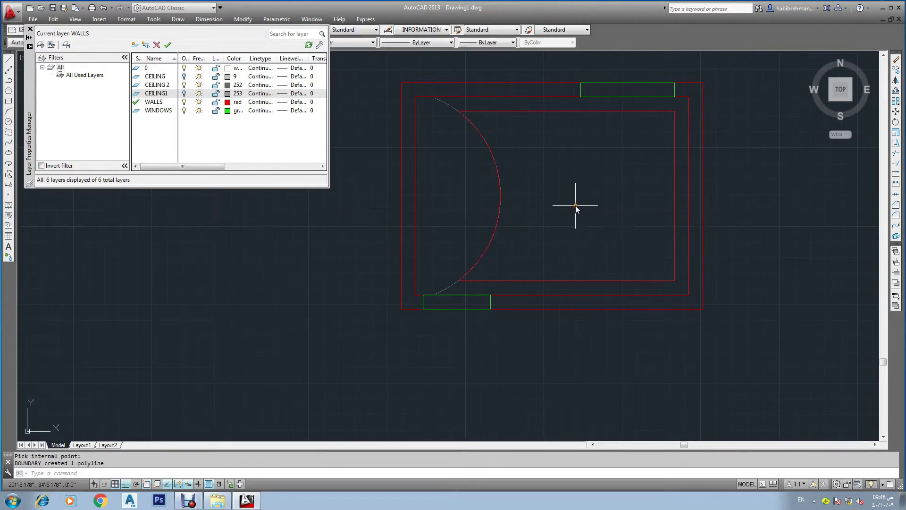
key(Escape)
key(Escape)
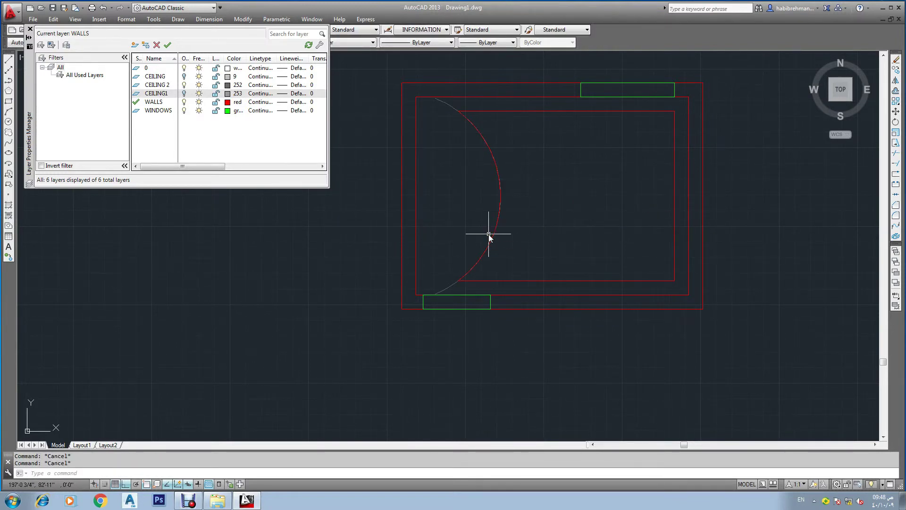
text(MA)
key(Return)
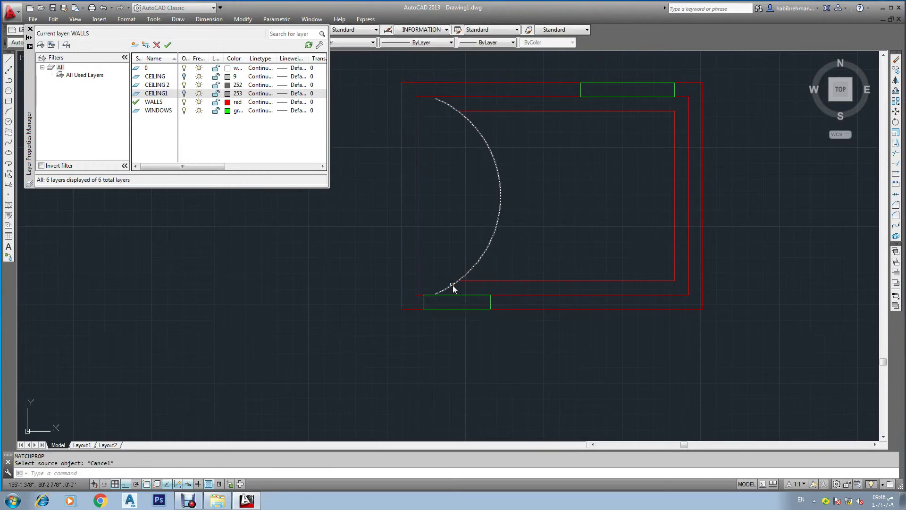
key(Escape)
key(Escape)
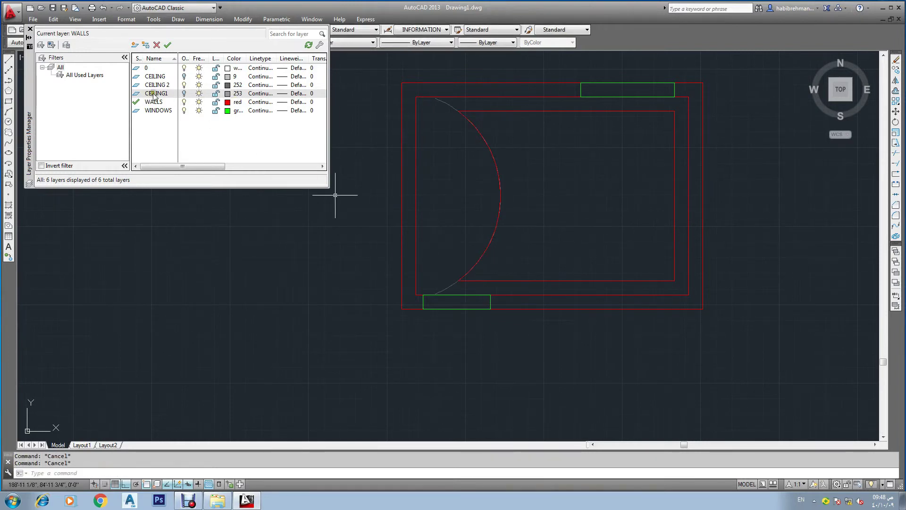
- Toggle the WALLS layer off and back on, and turn CEILING1 back on
click(184, 102)
key(Escape)
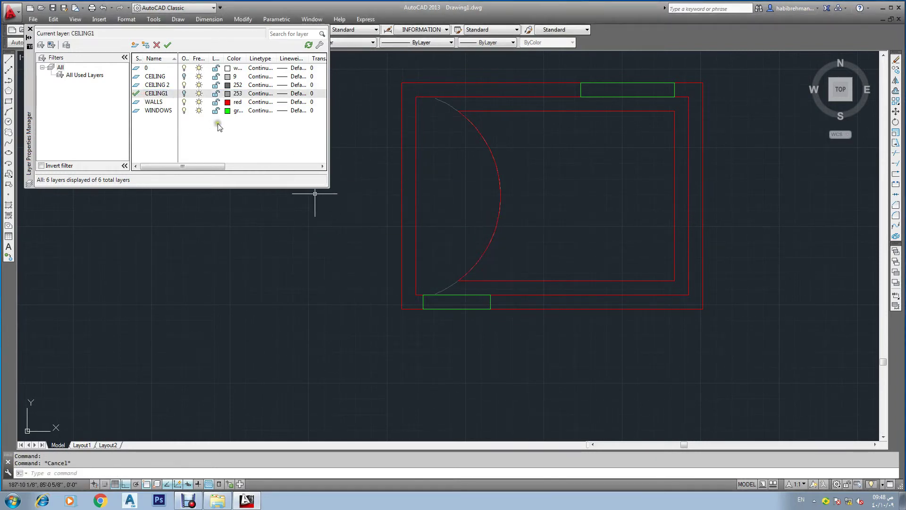
click(185, 102)
click(184, 102)
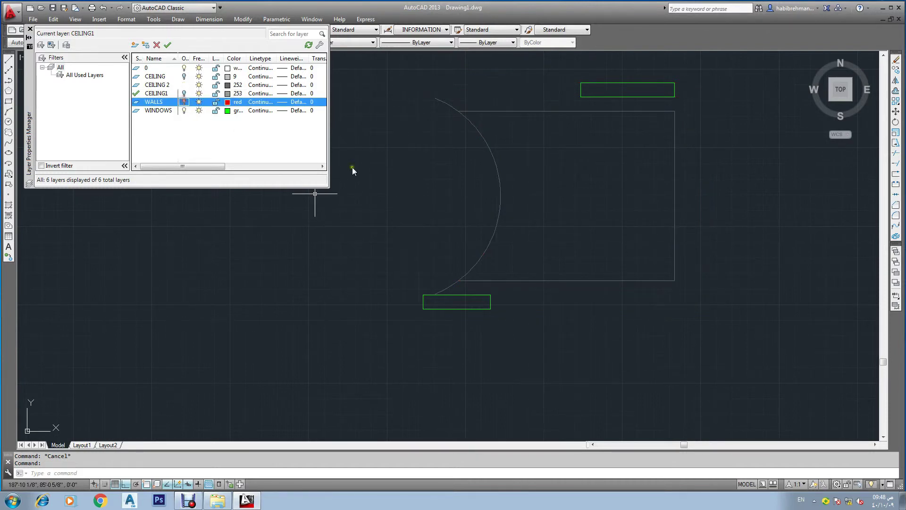
click(184, 102)
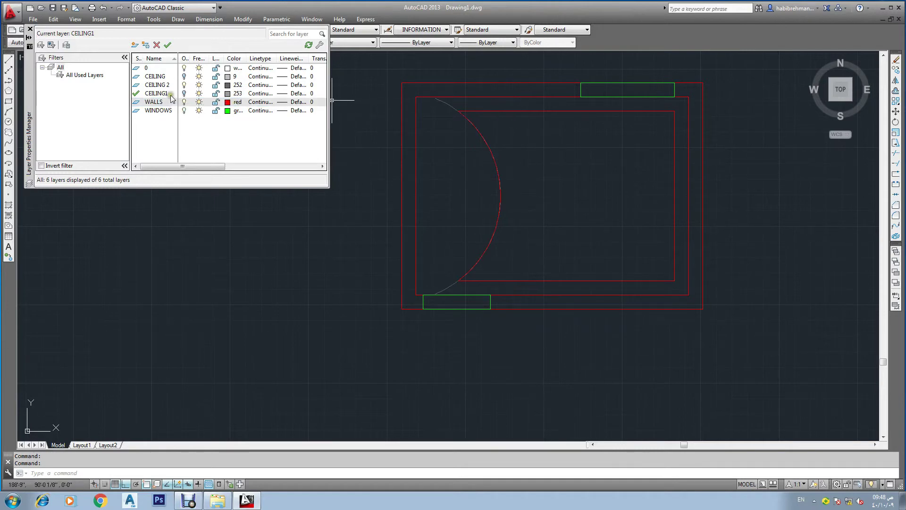
click(184, 93)
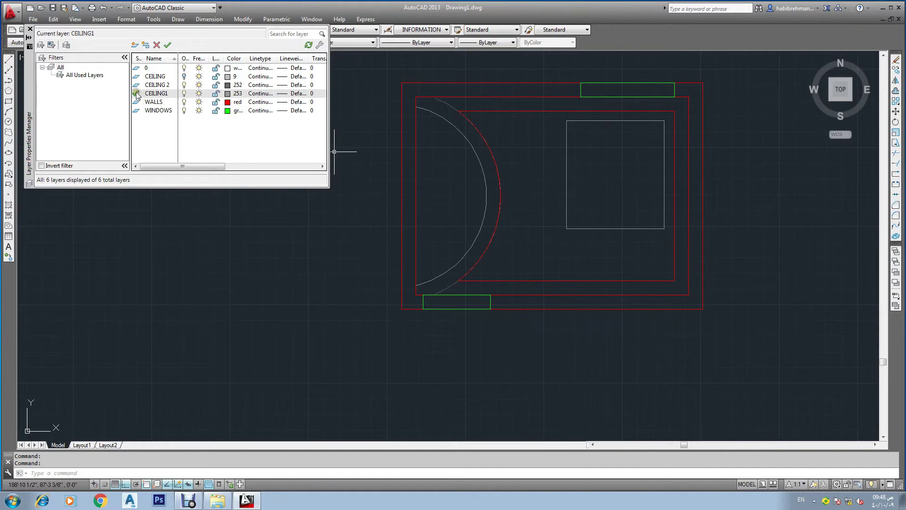
- Make WALLS the current layer and turn it off, confirming the warning
click(136, 78)
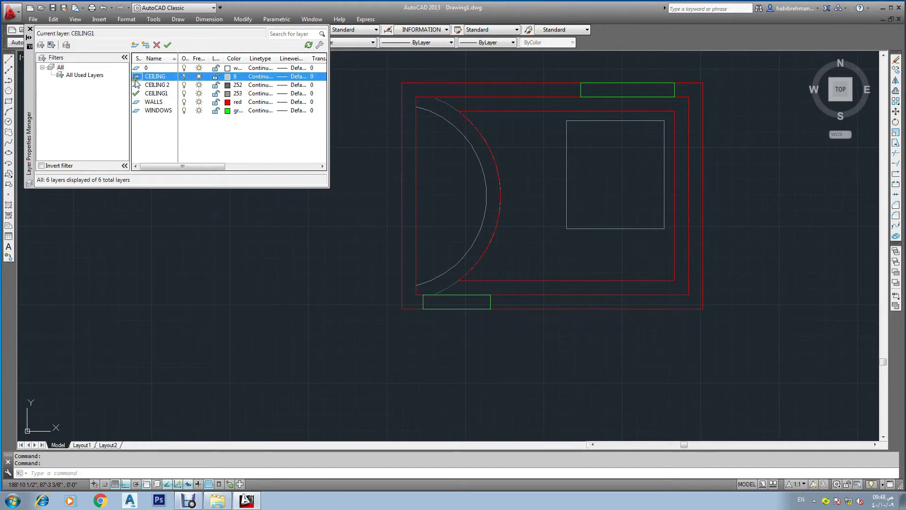
click(136, 103)
double_click(136, 103)
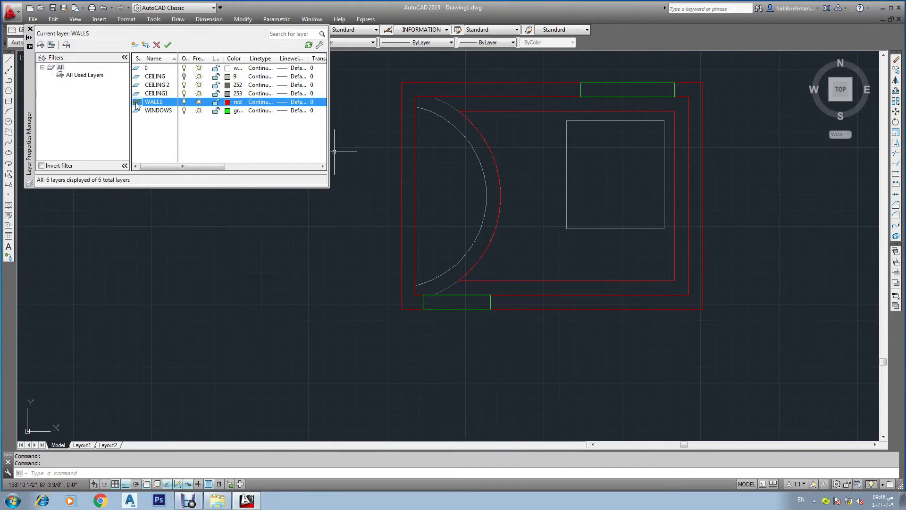
click(151, 94)
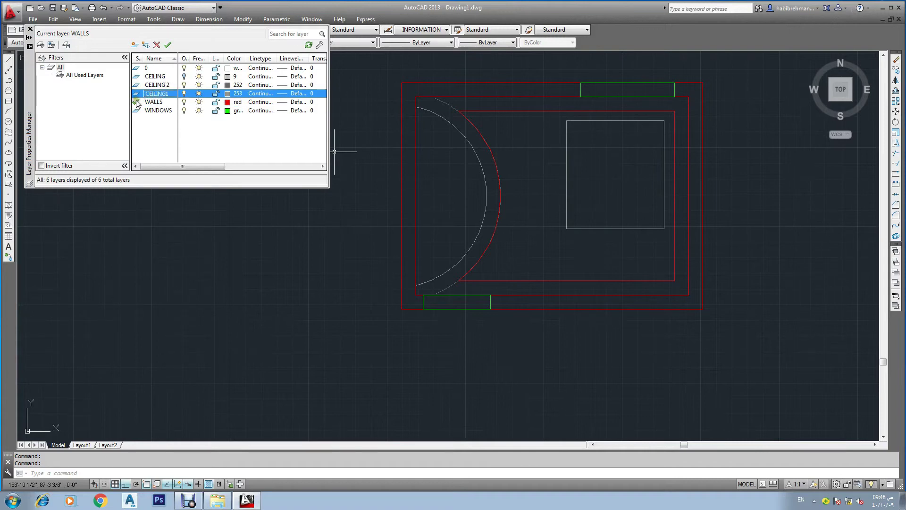
click(184, 102)
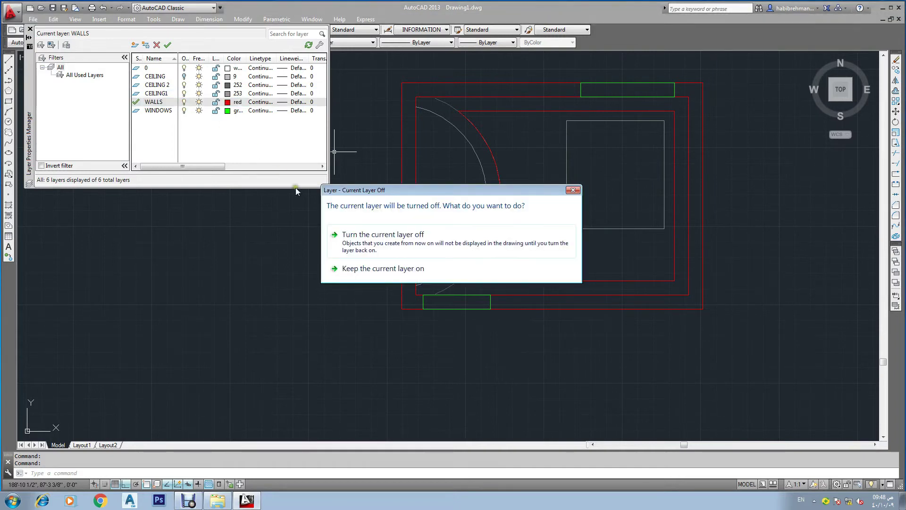
click(573, 191)
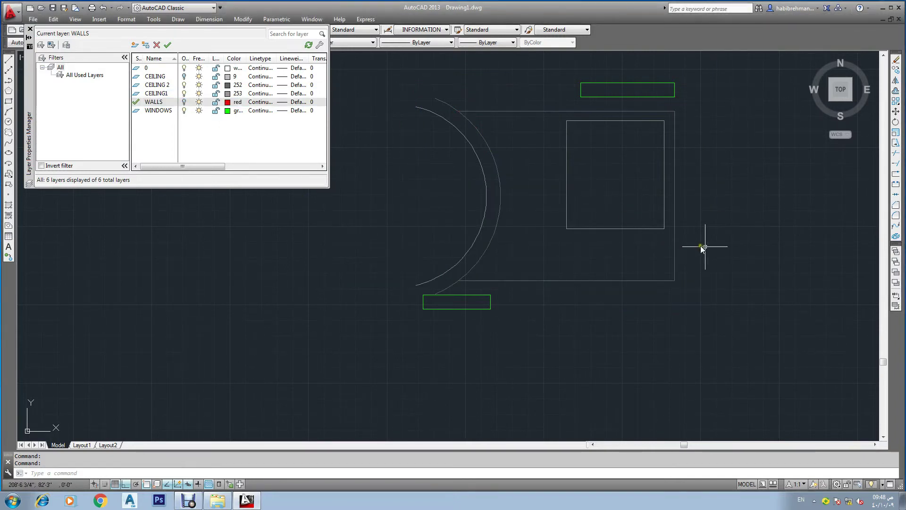
click(655, 285)
- Delete the three white lines overlapping the inner wall and turn the WALLS layer back on
click(506, 126)
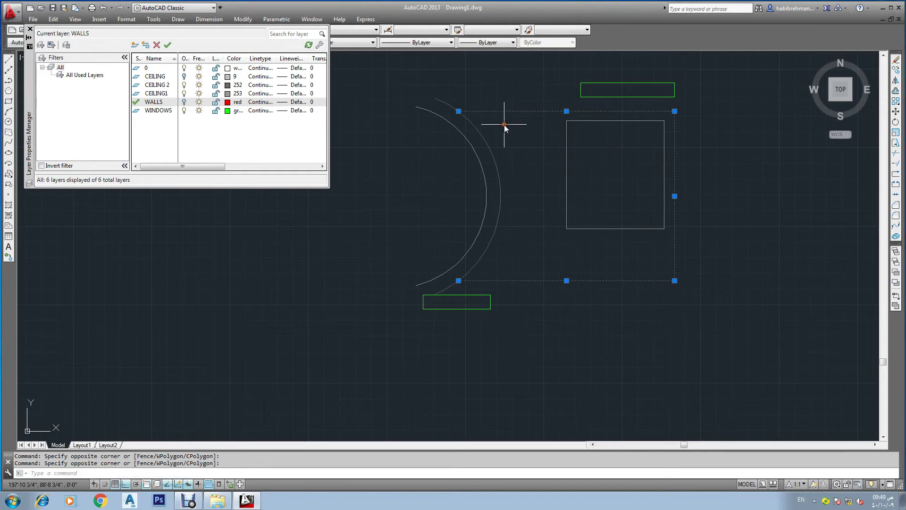
key(Delete)
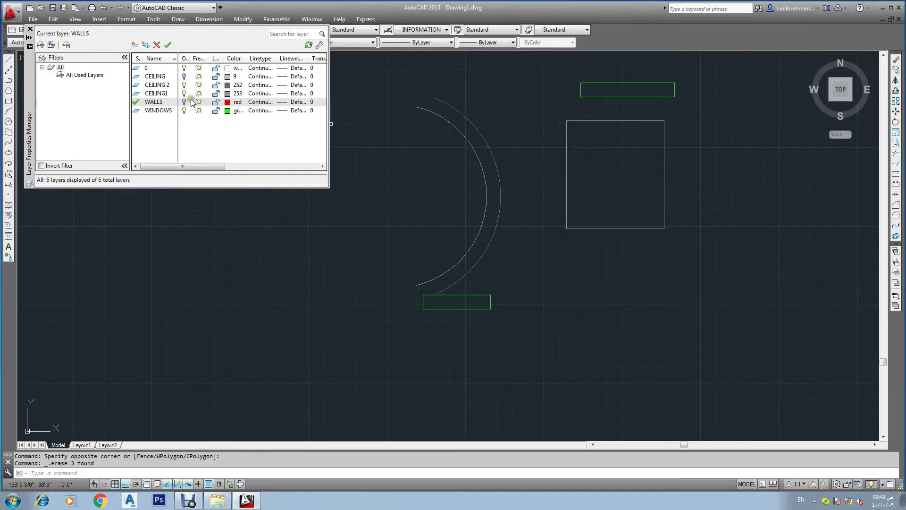
click(184, 102)
key(Escape)
key(Escape)
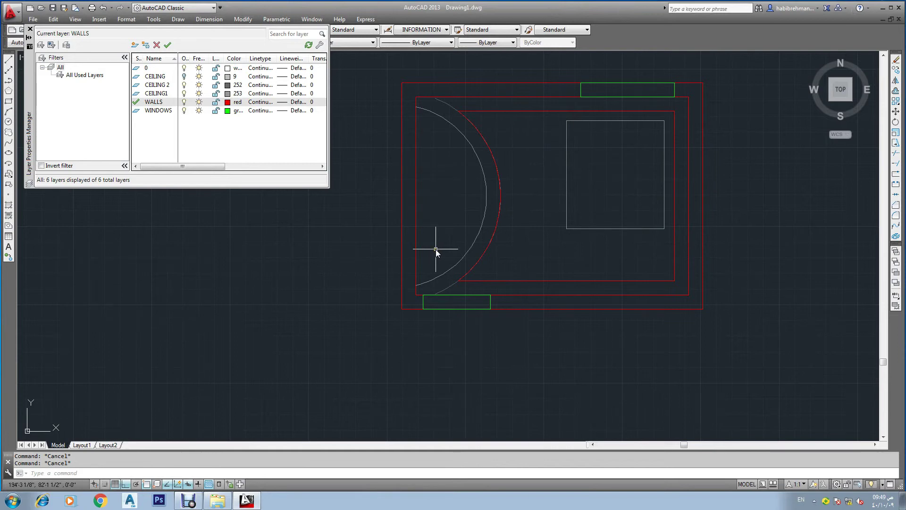
- Match the inner wall lines to the white arc with MA, then make CEILING1 current
text(MA)
key(Return)
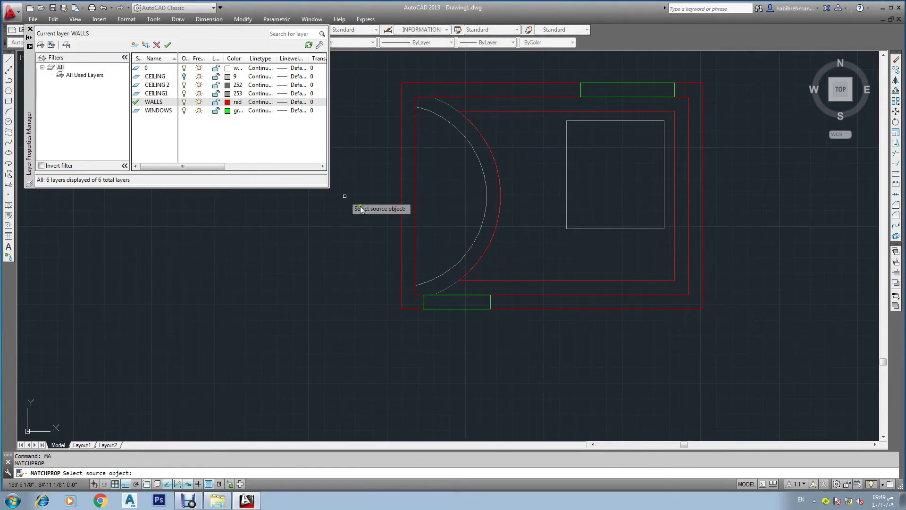
click(446, 289)
click(511, 273)
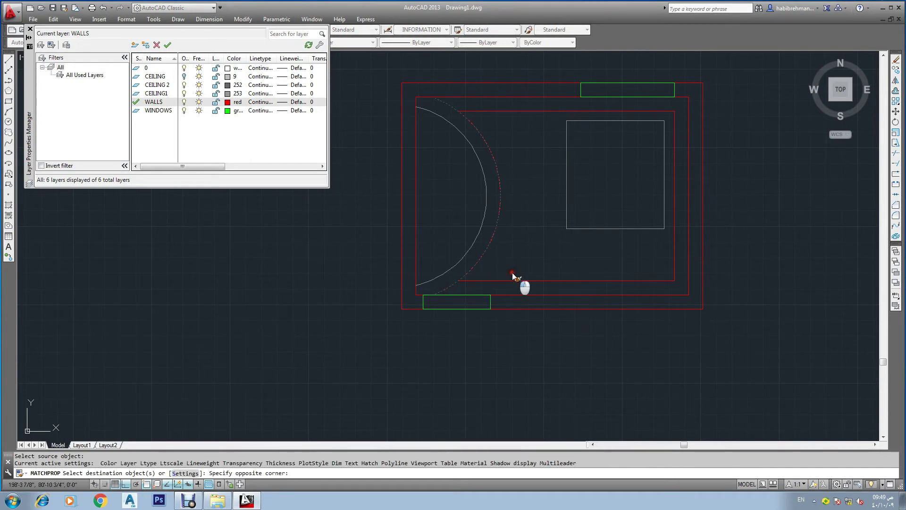
click(500, 283)
key(Escape)
key(Escape)
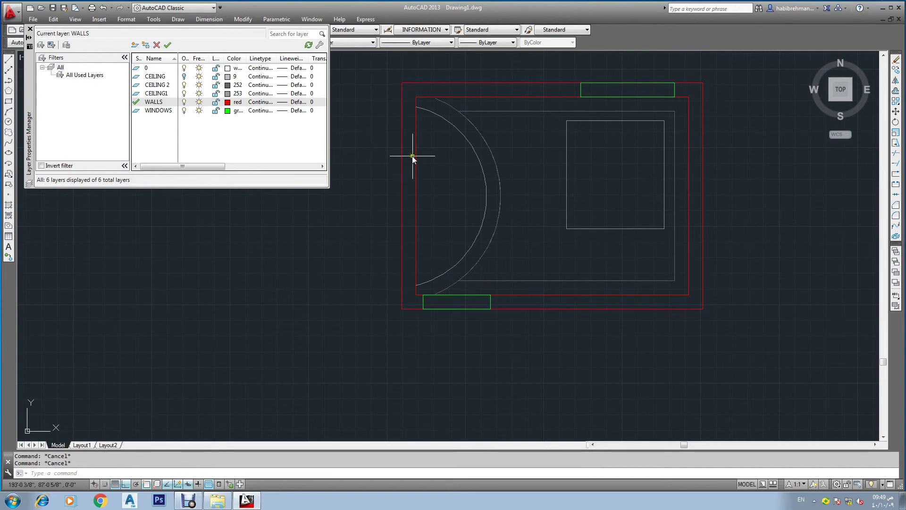
text(Bl)
click(138, 94)
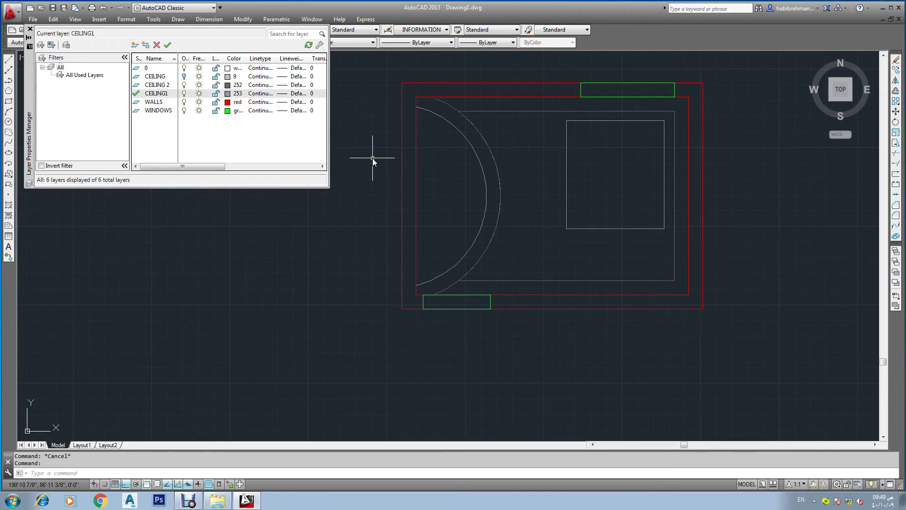
- Create boundary polylines from a pick point inside the walls
text(BO)
key(Return)
click(349, 121)
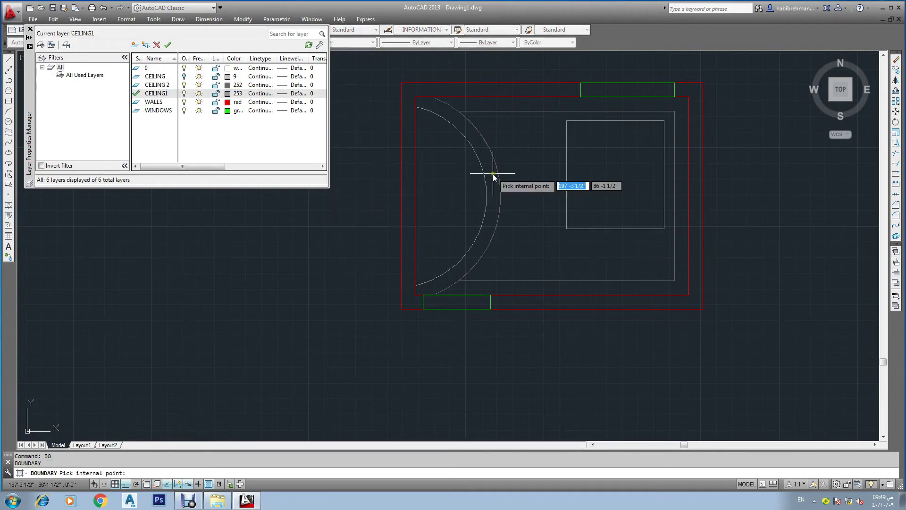
click(493, 174)
key(Return)
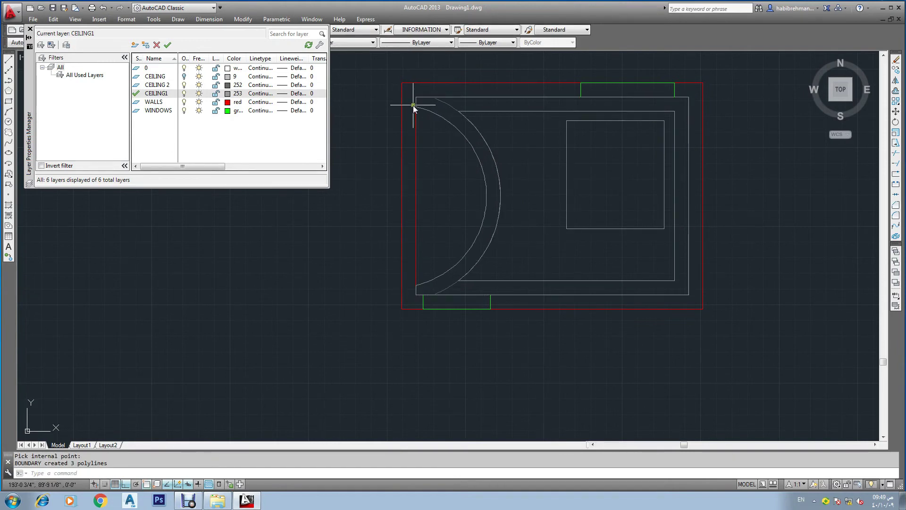
key(Escape)
key(Escape)
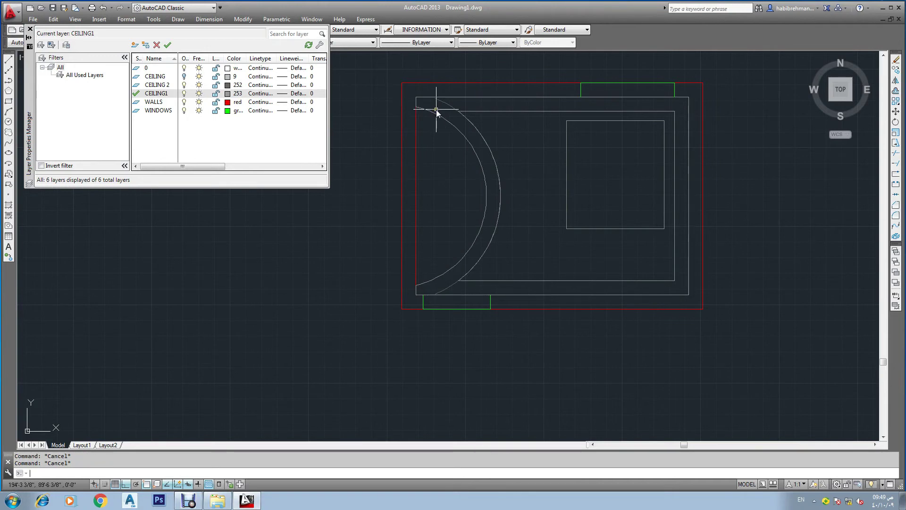
- Extend the arc end down to the bottom wall line
text(EXT)
key(Return)
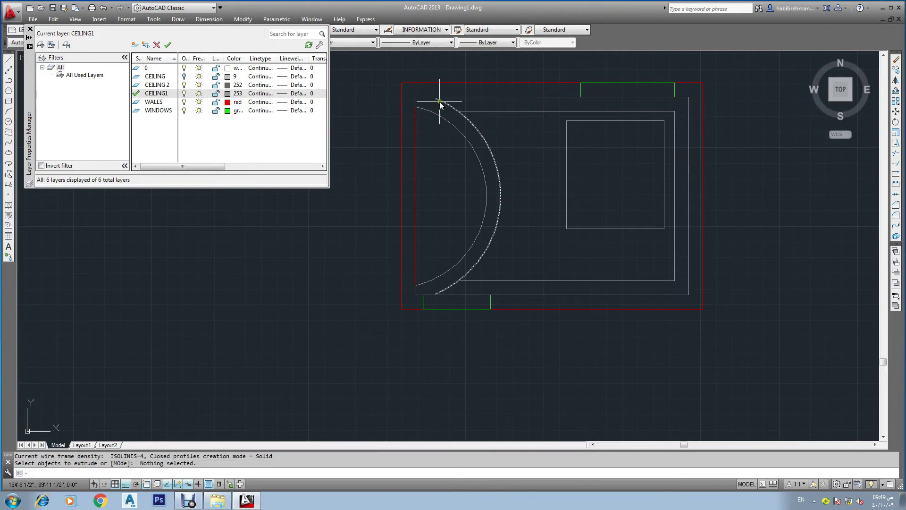
key(Return)
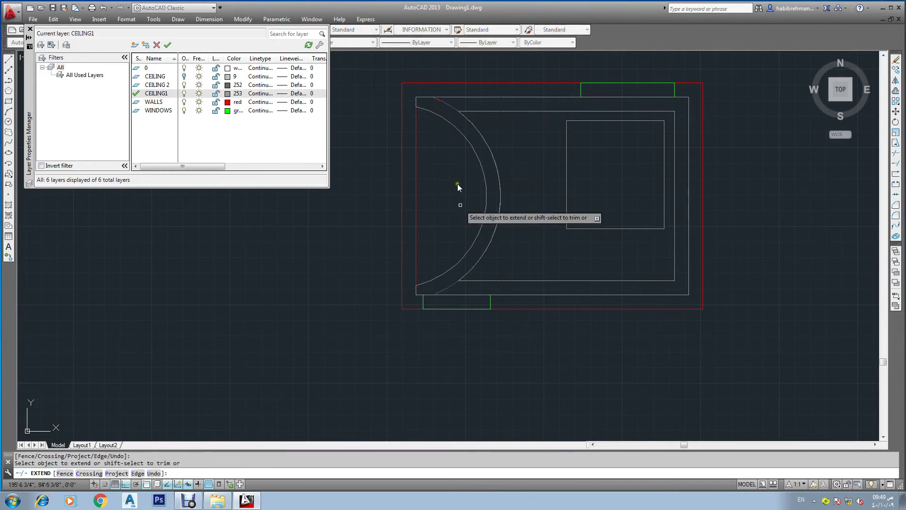
click(444, 289)
key(Escape)
key(Escape)
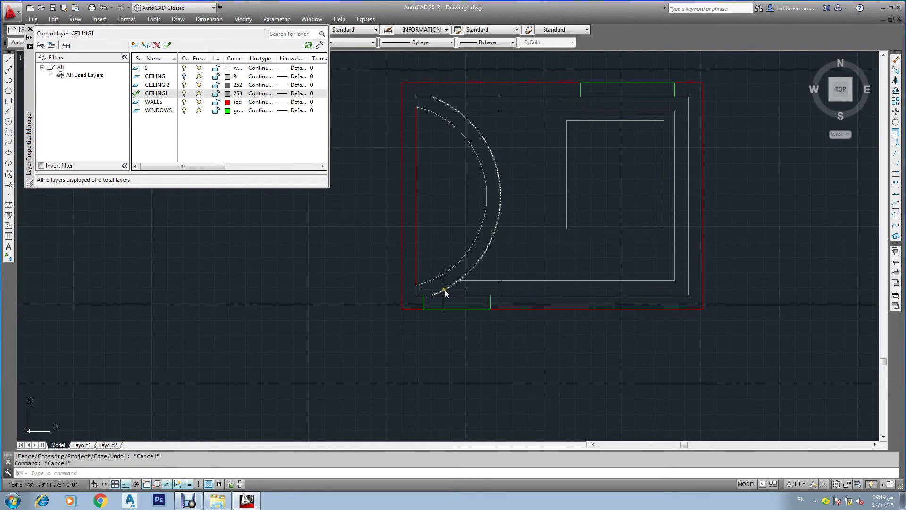
- Delete the extra outer boundary polyline
click(499, 97)
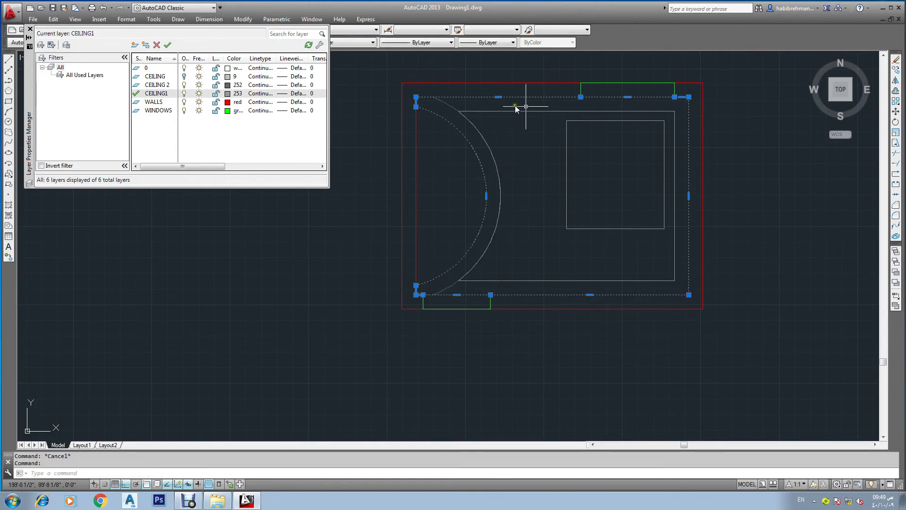
key(Delete)
key(Escape)
key(Escape)
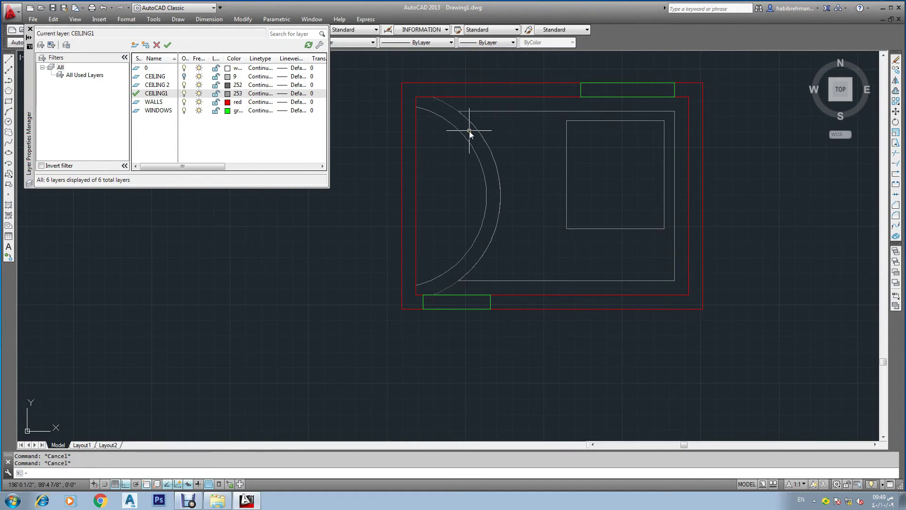
- Create a boundary polyline inside the curved arc strip
text(bo)
key(Return)
click(471, 133)
key(Return)
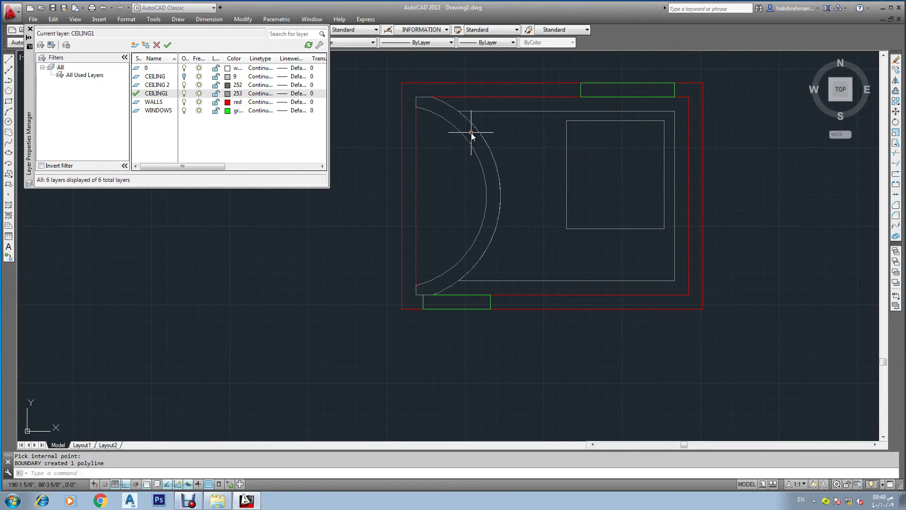
key(Escape)
key(Escape)
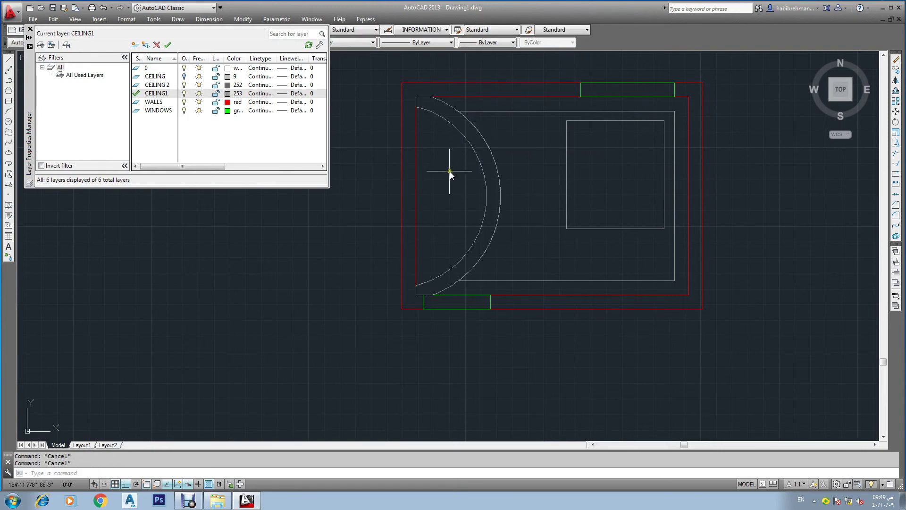
key(Return)
key(Escape)
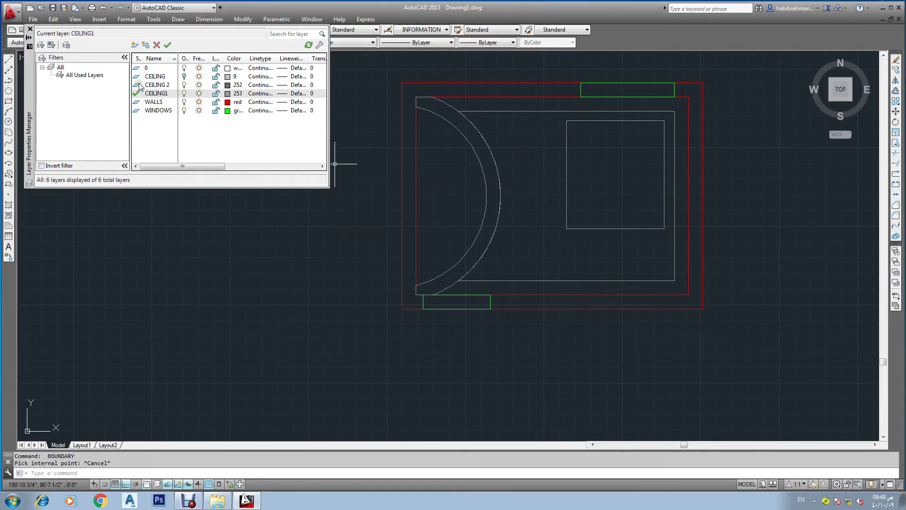
- Switch the CEILING layer's lightbulb on in the Layer Properties Manager, with CEILING1 still current
click(139, 77)
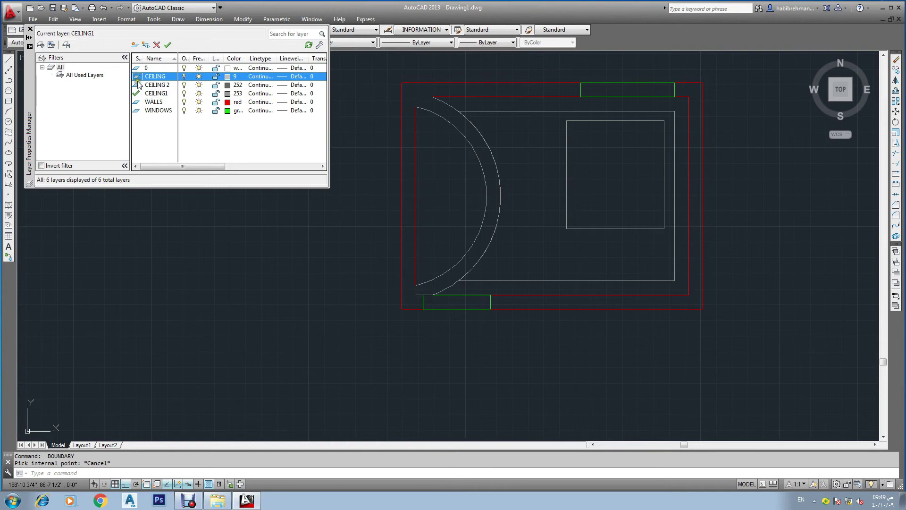
click(184, 77)
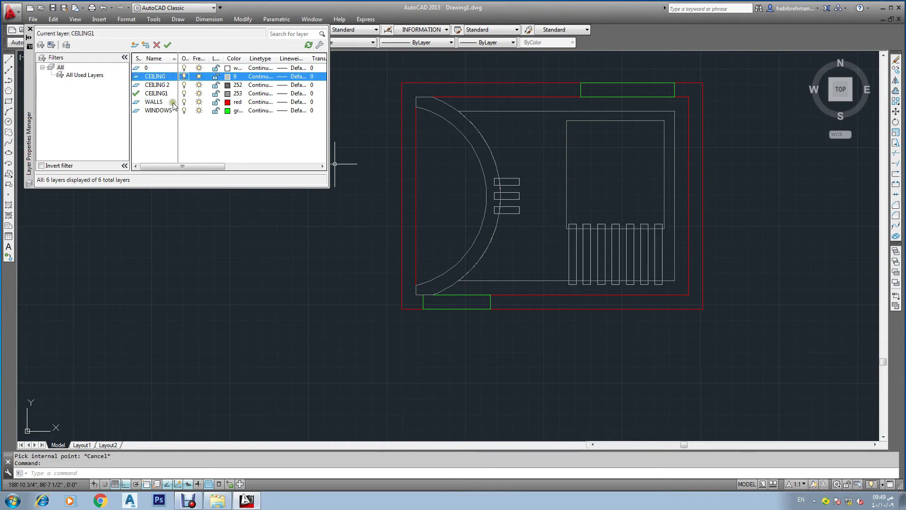
click(158, 94)
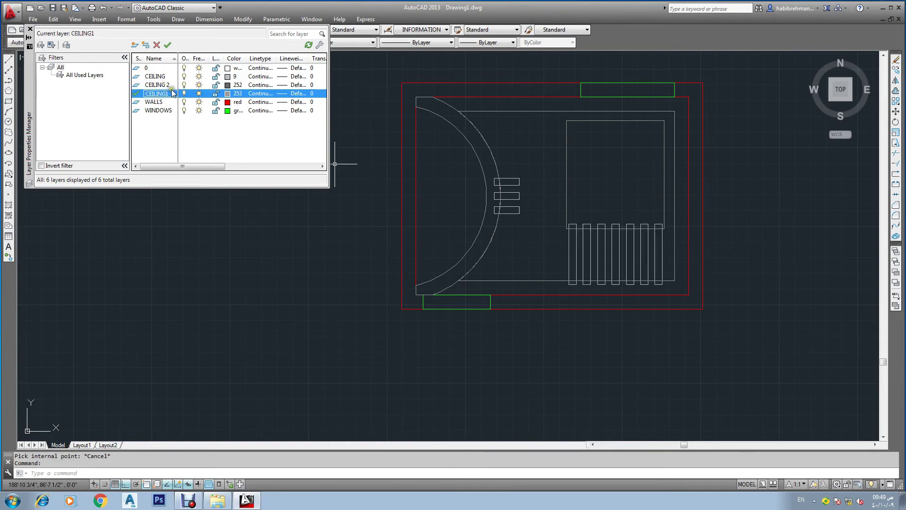
click(157, 85)
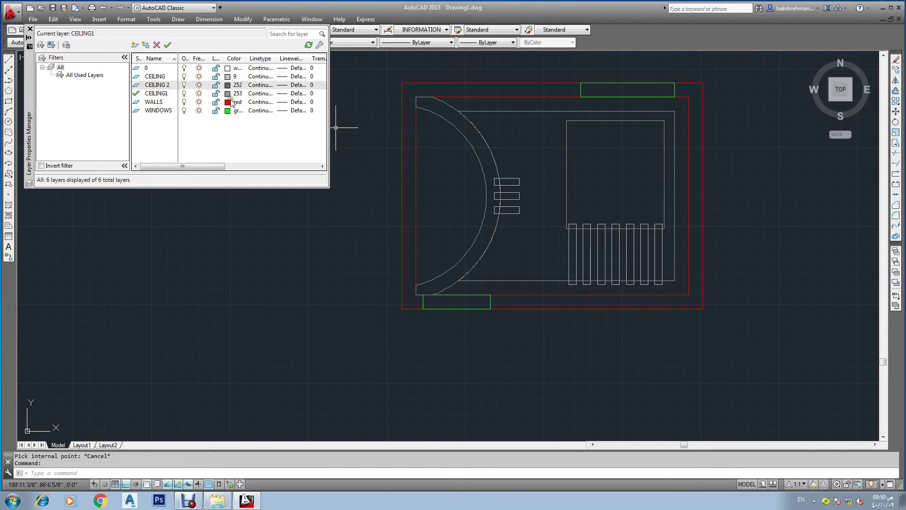
text(BO)
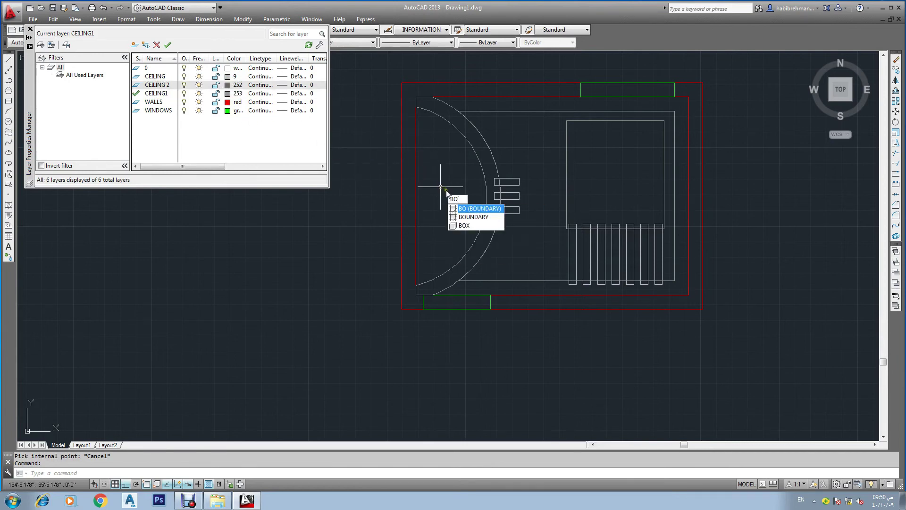
key(Escape)
key(Escape)
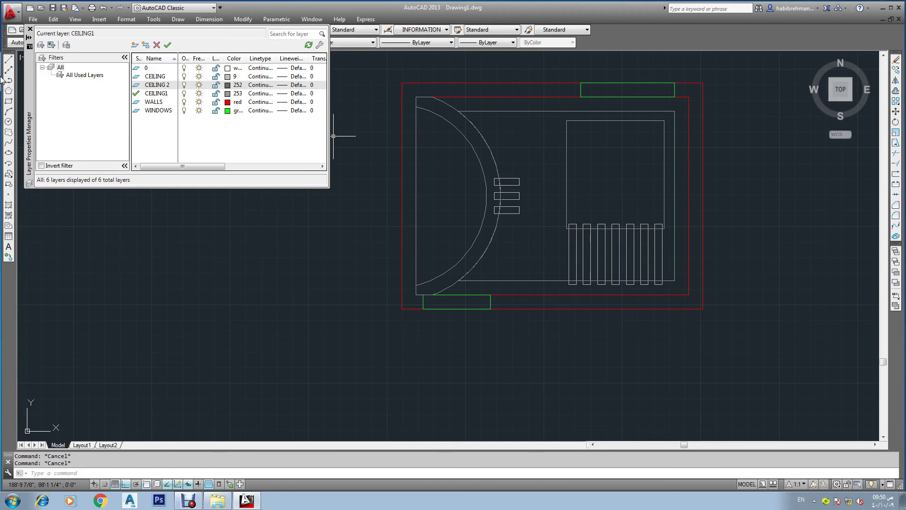
- Close the Layer Properties Manager and bring up the Debut Professional recorder window
click(30, 29)
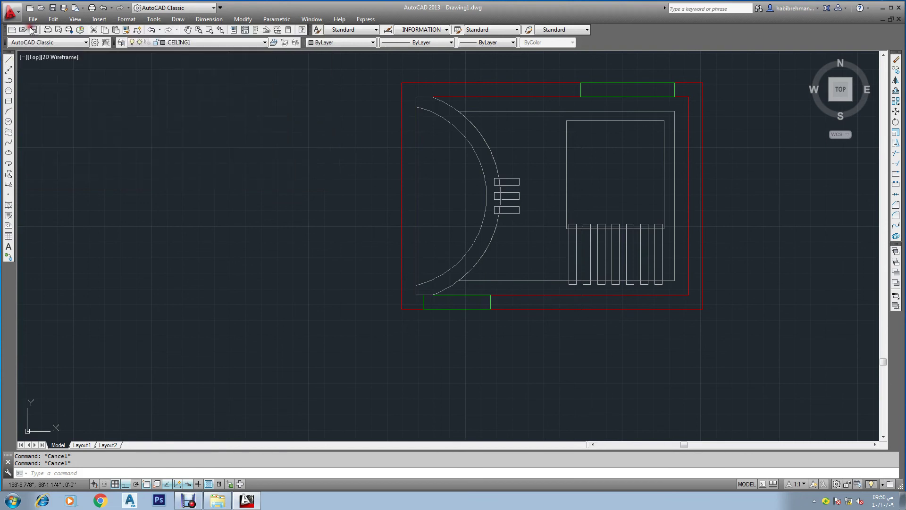
scroll(545, 240, down, 2)
scroll(622, 198, up, 4)
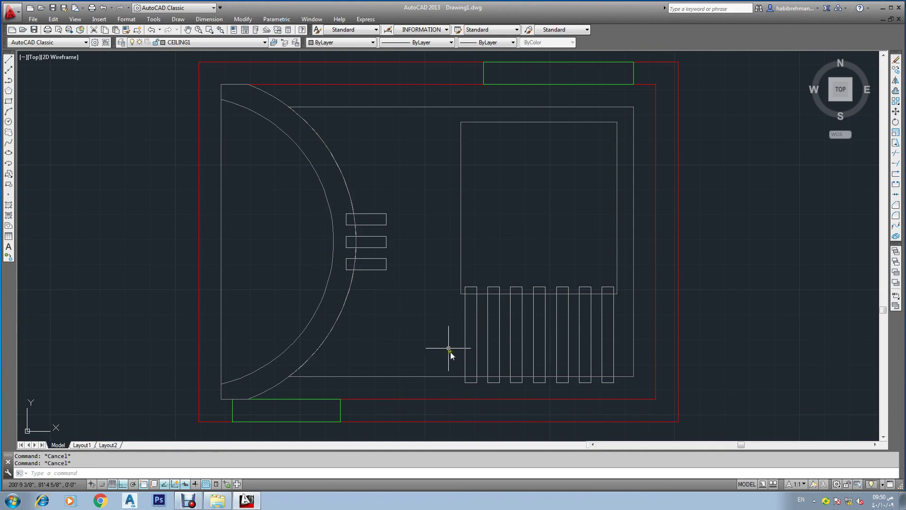
click(188, 503)
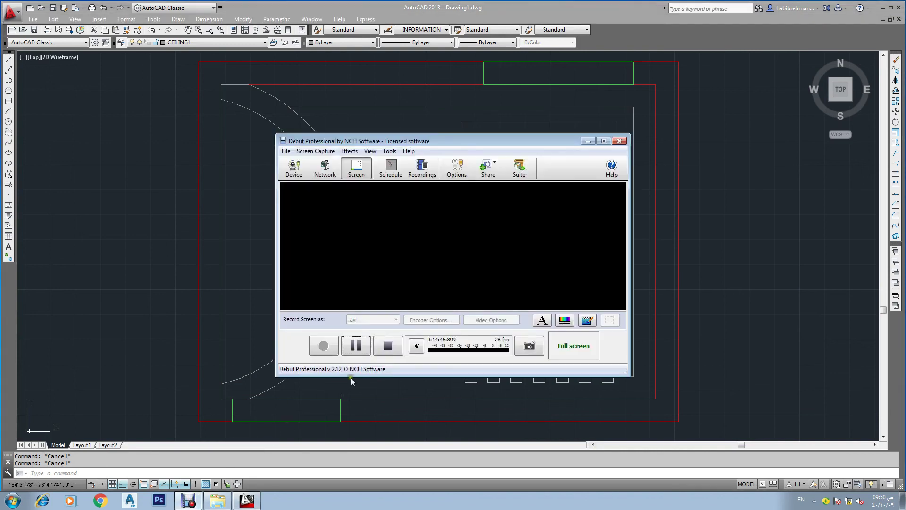